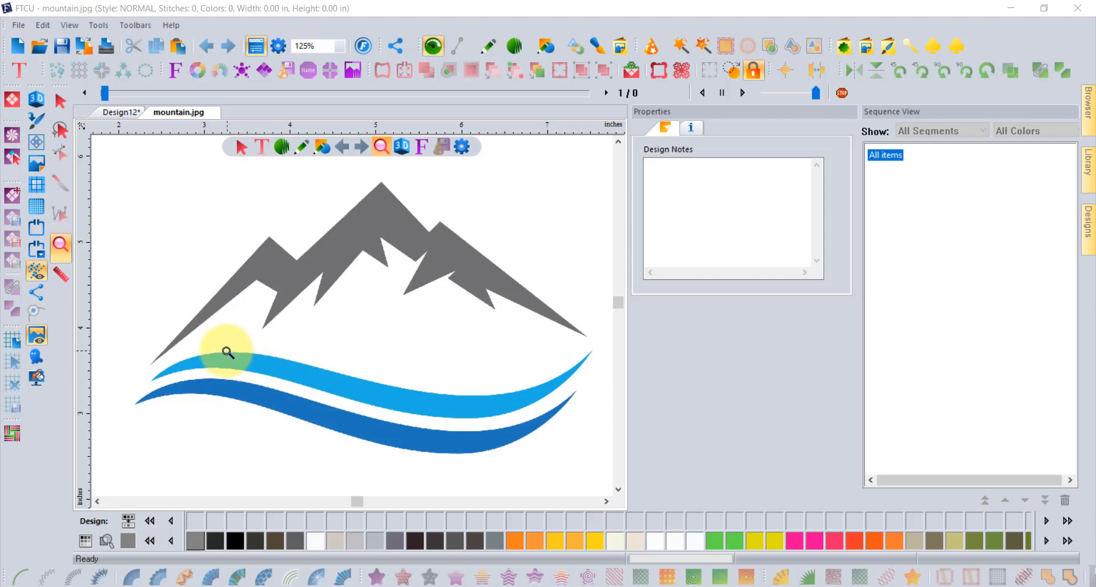
- Outline the gray mountain with the similar-color outline tool and expand its color group in the sequence list
drag(208, 349, 261, 374)
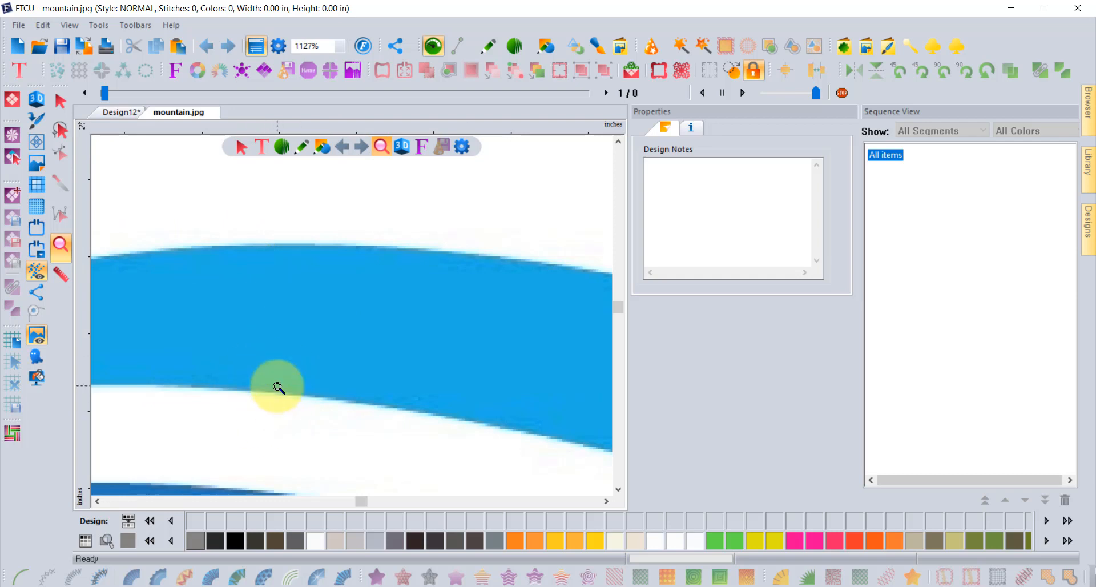
scroll(278, 388, down, 6)
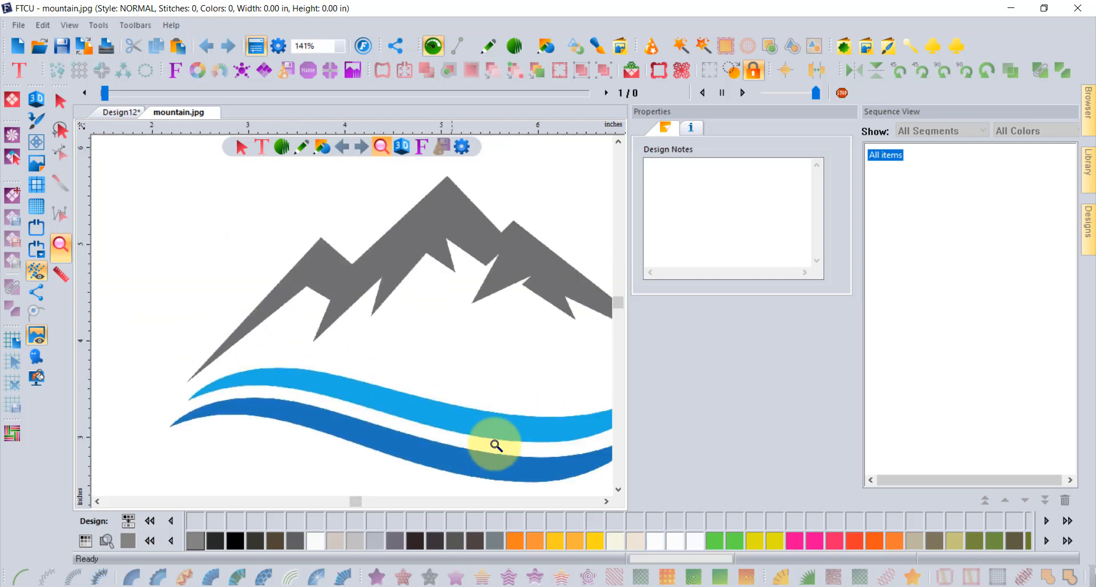
click(607, 501)
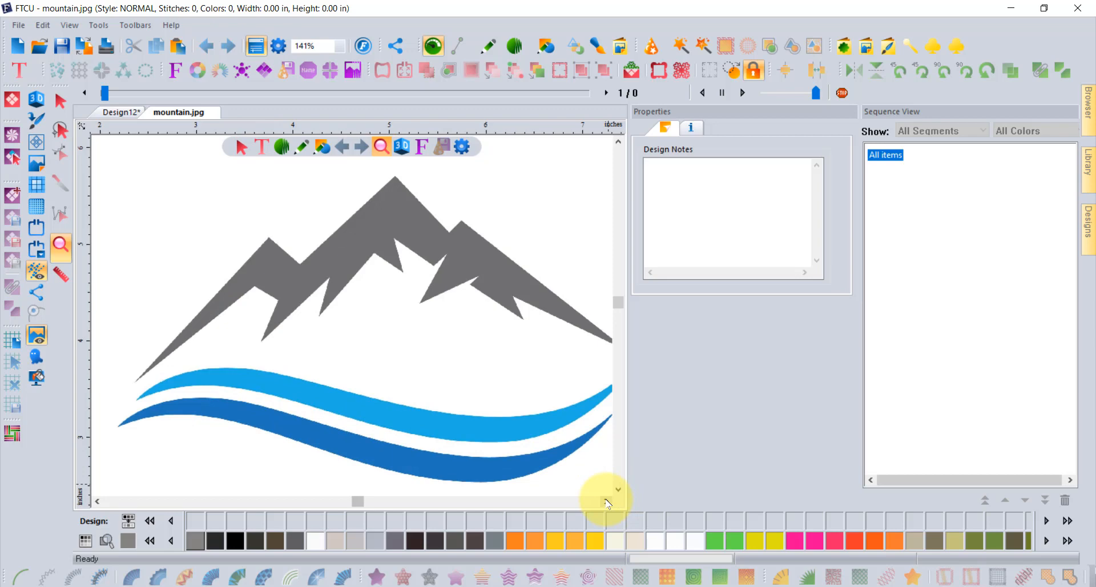
scroll(316, 318, down, 1)
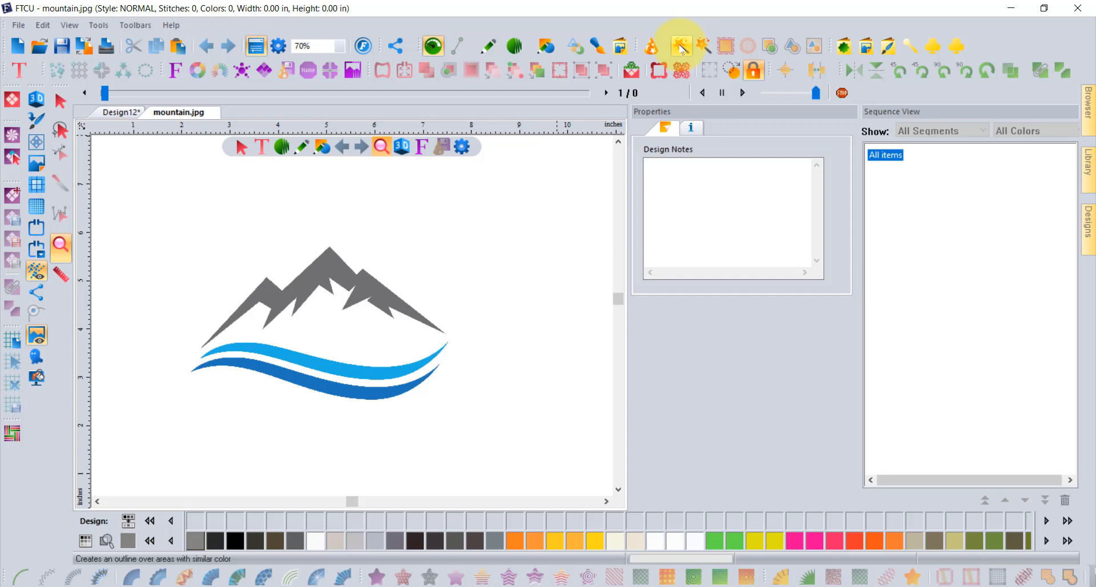
click(681, 48)
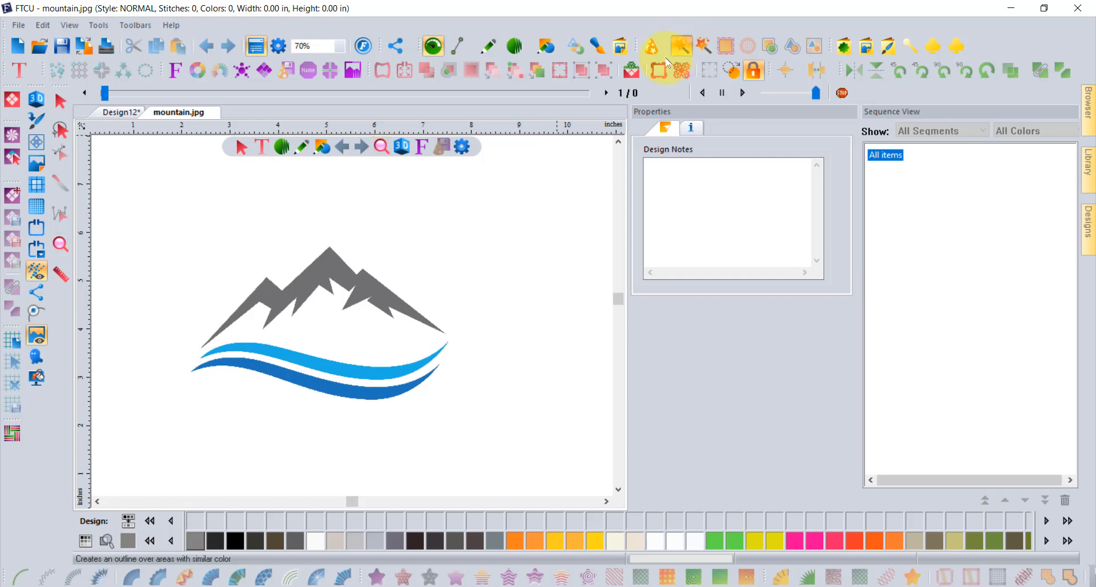
click(331, 264)
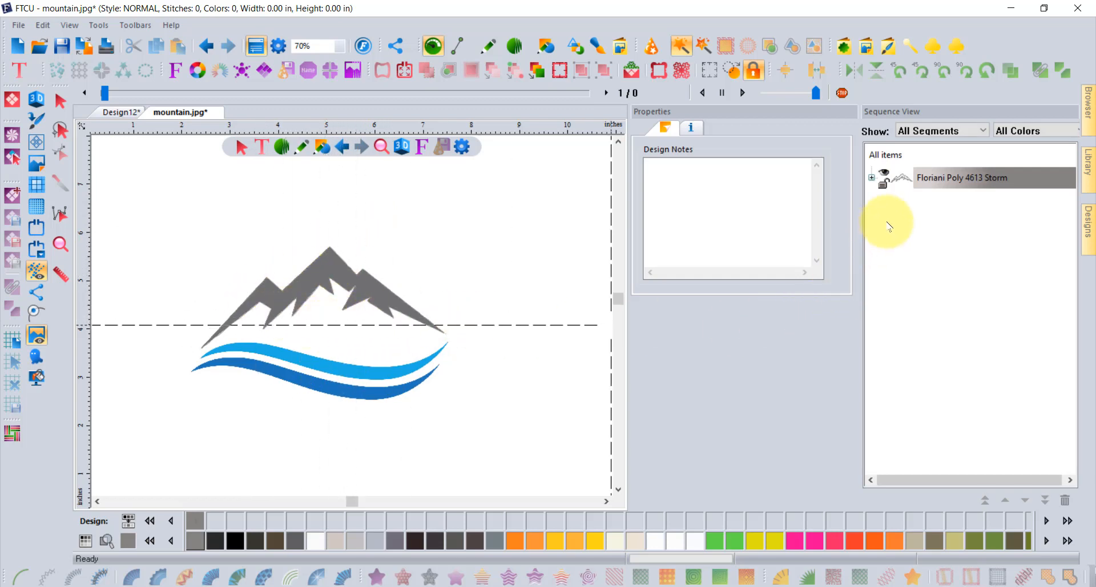
click(872, 178)
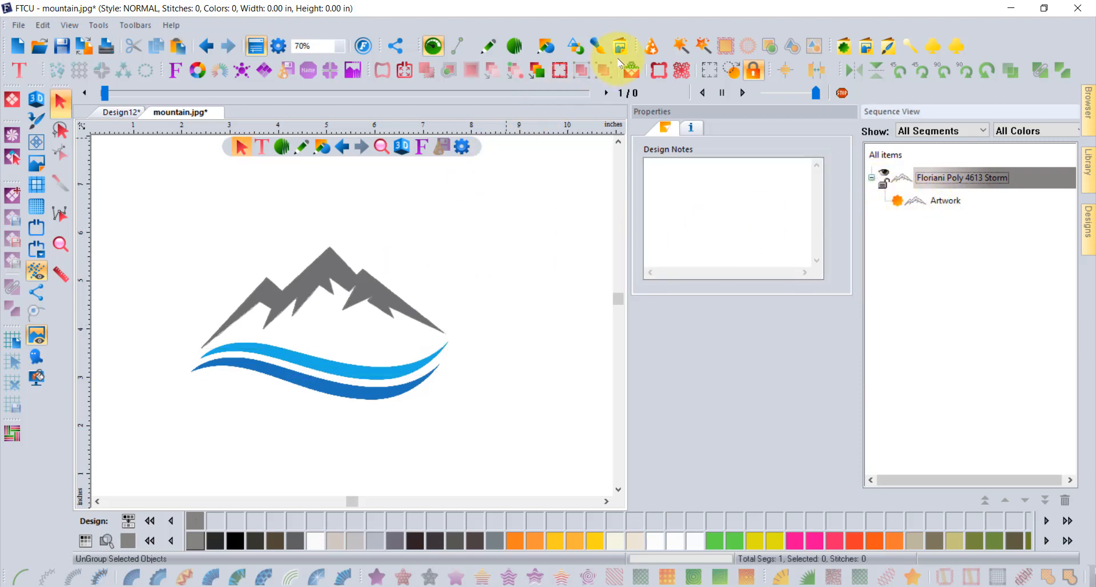
- Outline the light blue wave and the dark blue wave below it with the similar-color outline tool
click(680, 52)
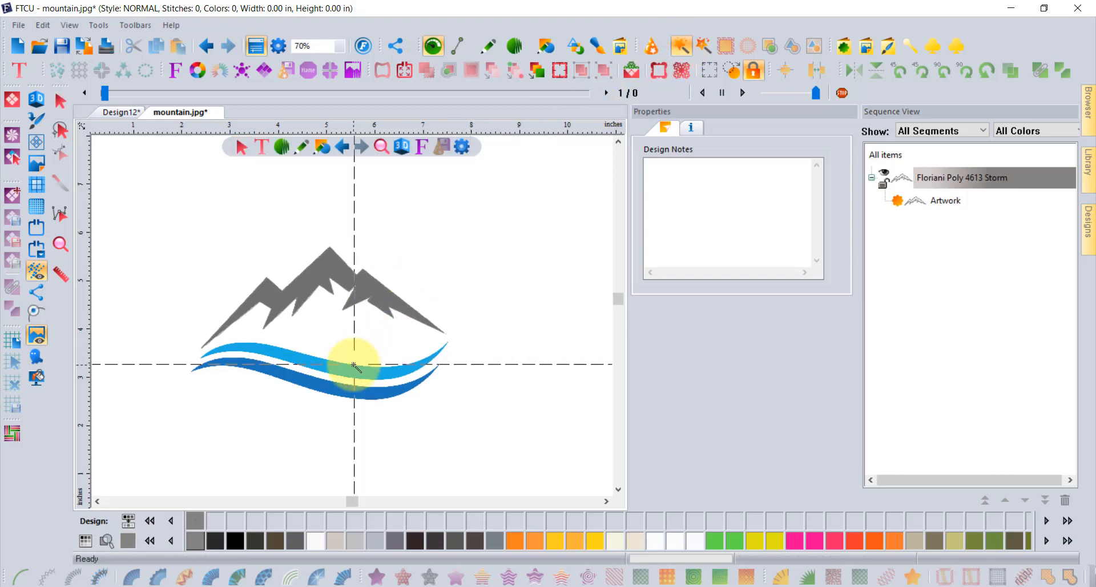
click(335, 367)
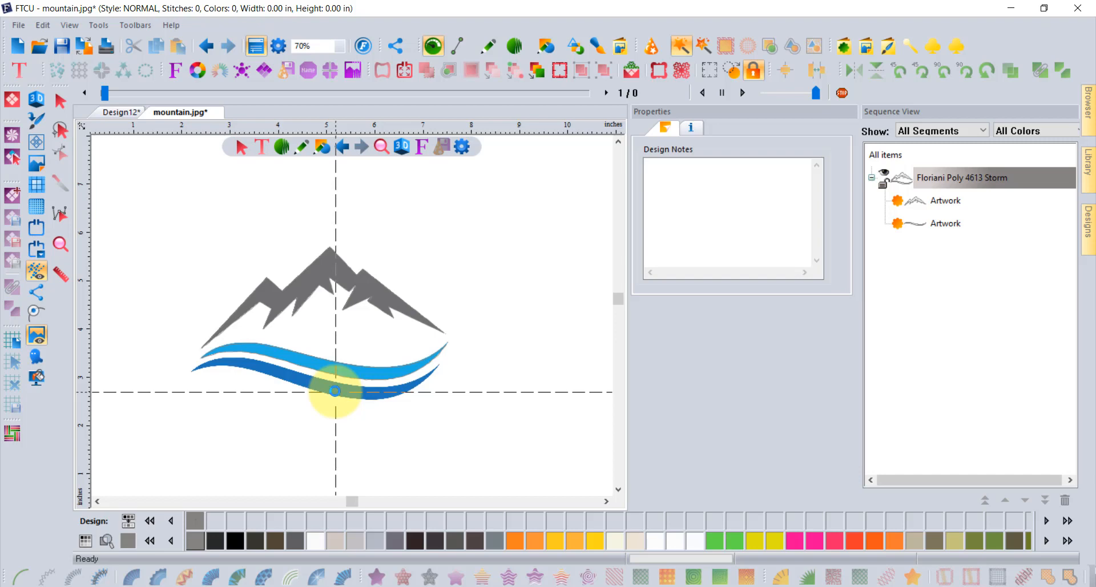
click(336, 391)
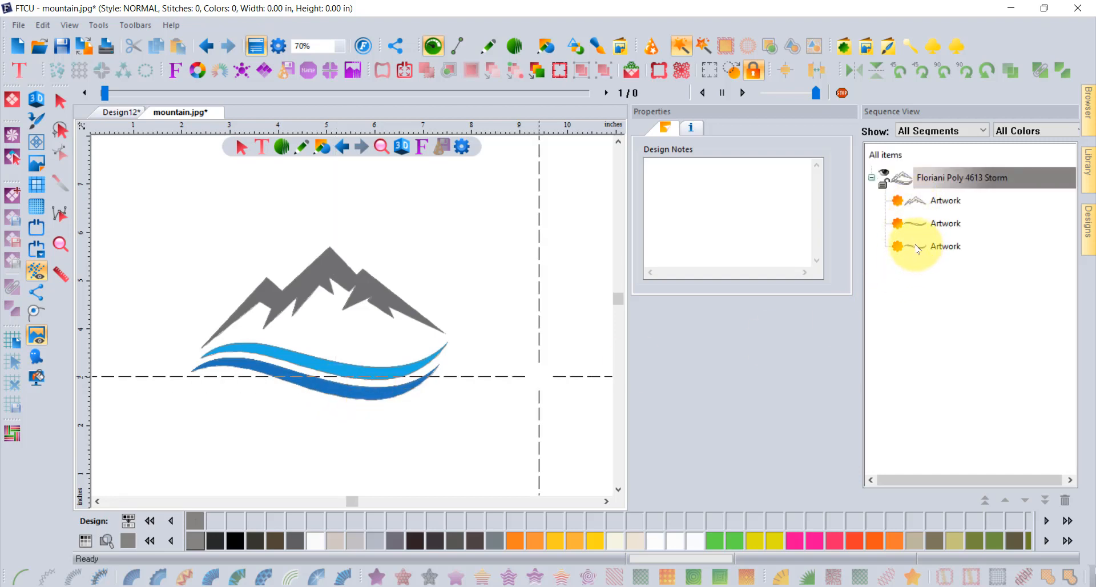
- Hide the backdrop image and check the traced outline of the lower wave by selecting and deselecting it
click(36, 335)
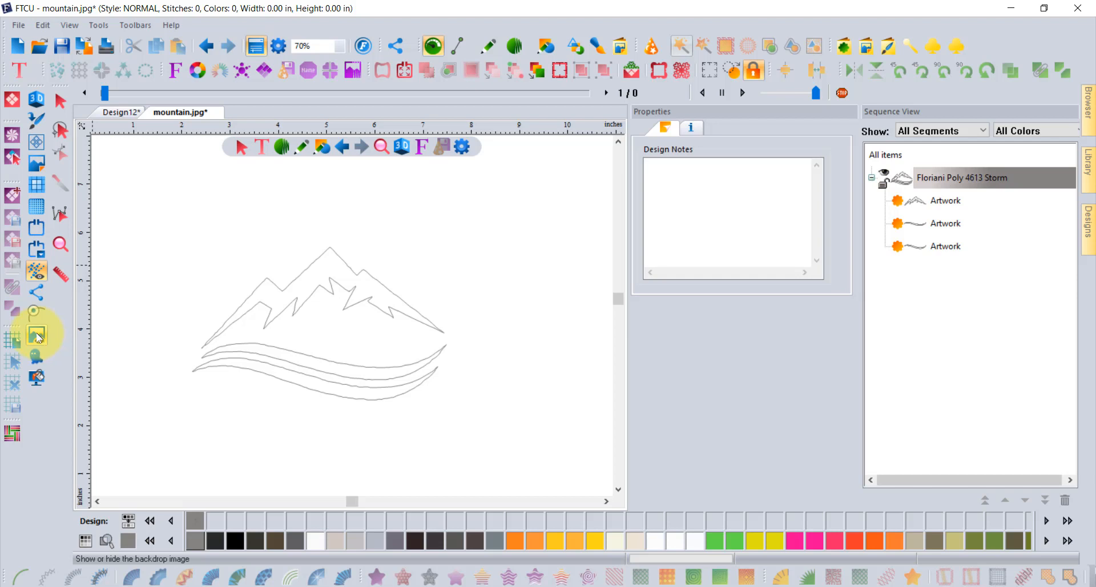
click(38, 337)
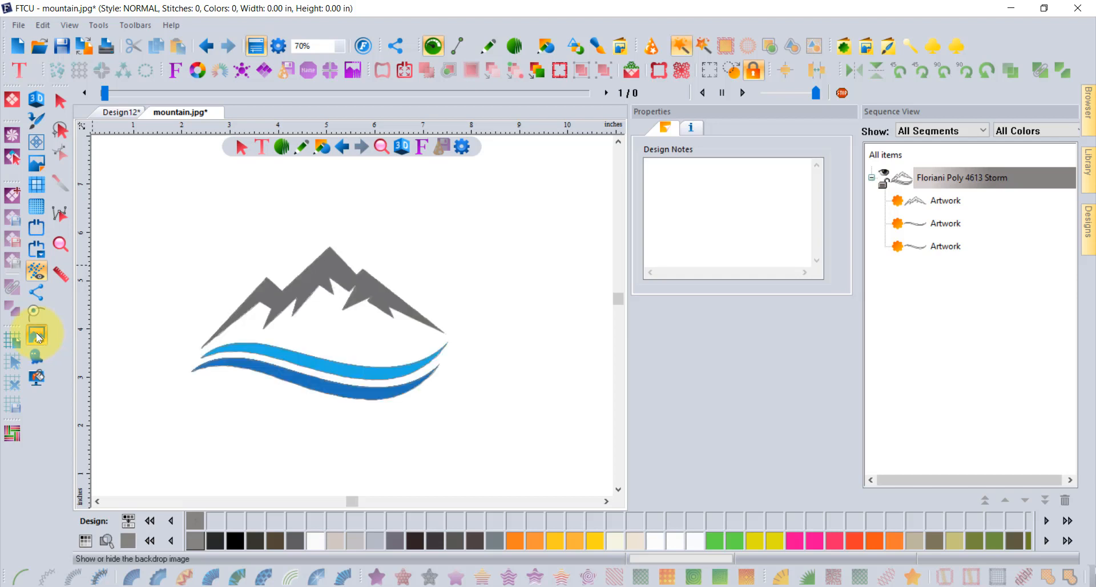
click(38, 337)
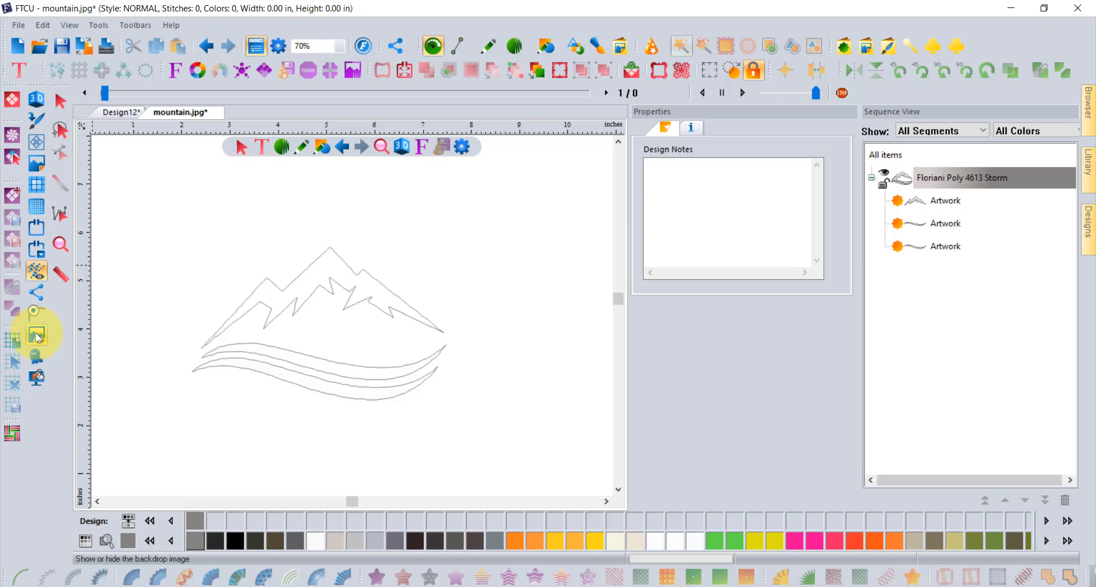
click(59, 108)
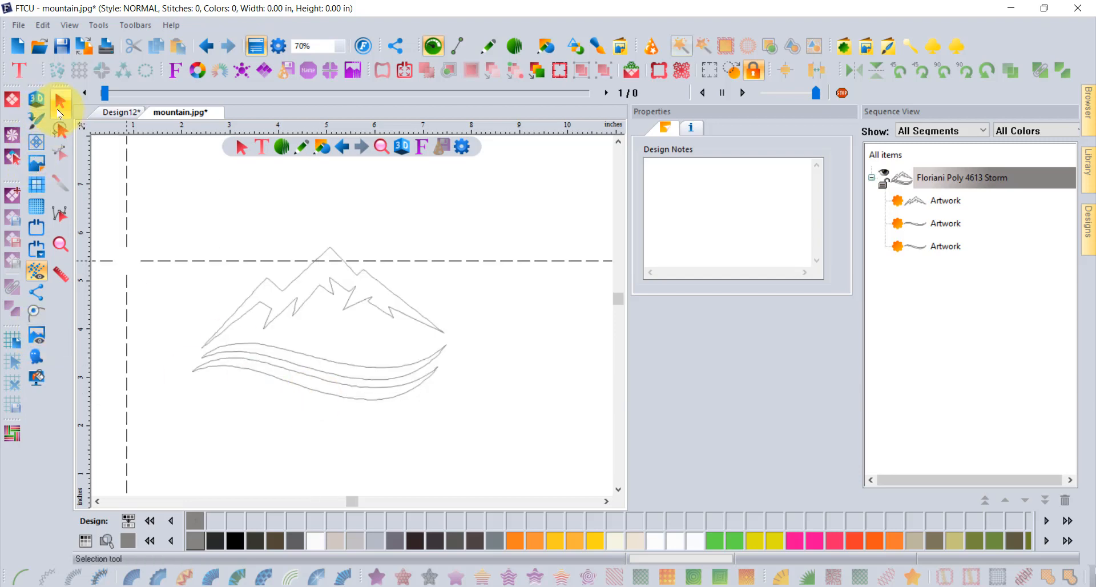
click(401, 387)
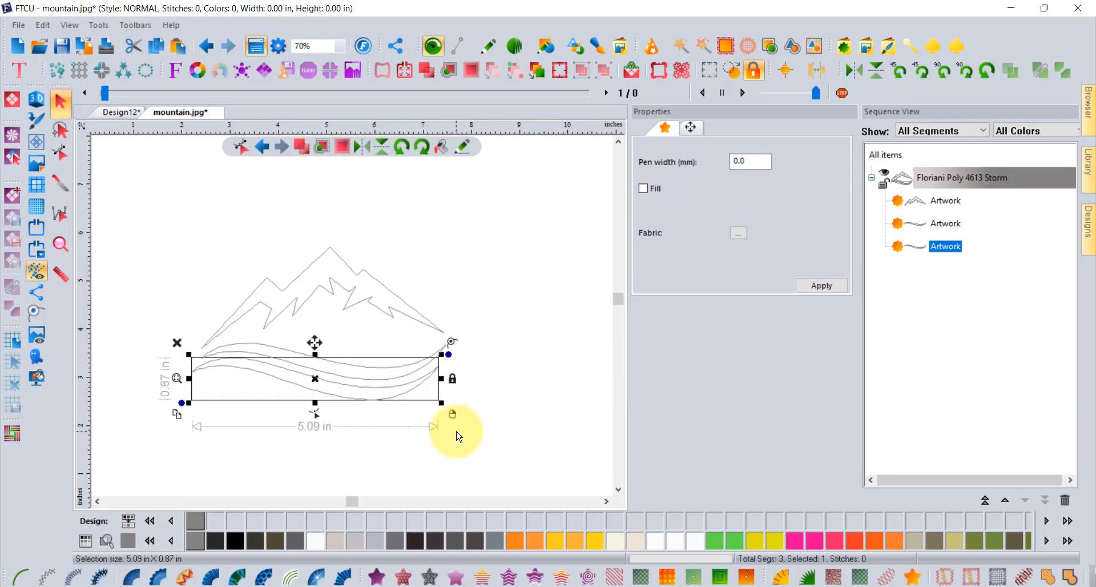
click(551, 342)
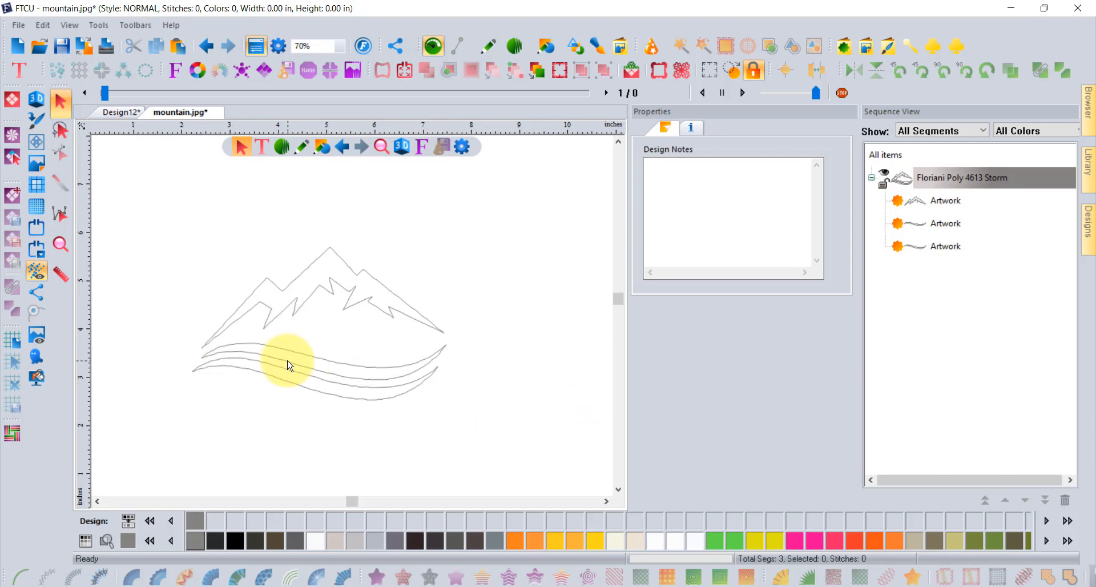
- Select the lower wave artwork and open its outline for node editing
scroll(289, 364, up, 2)
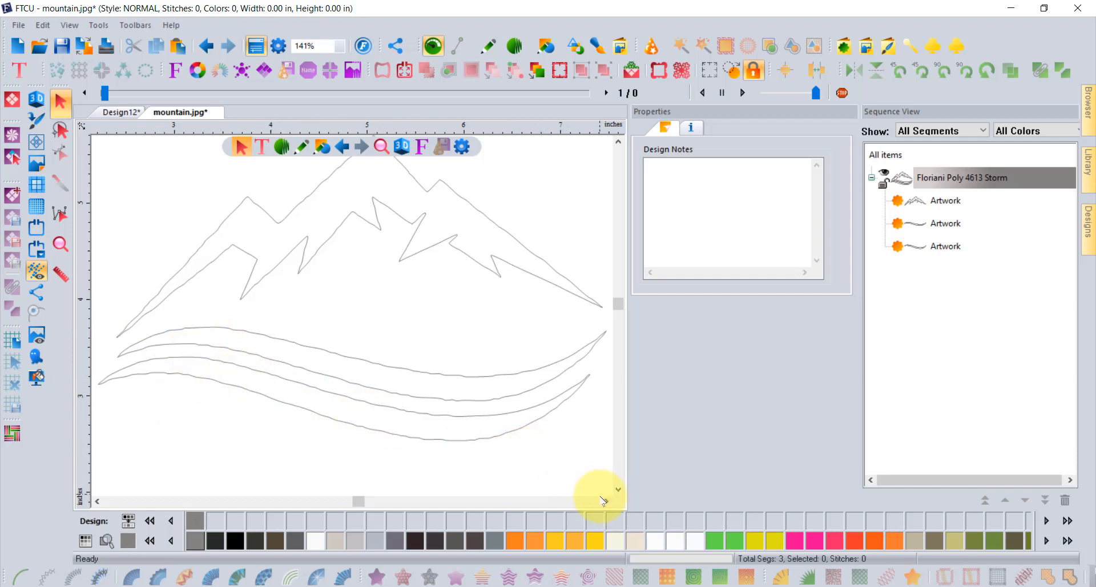
click(174, 377)
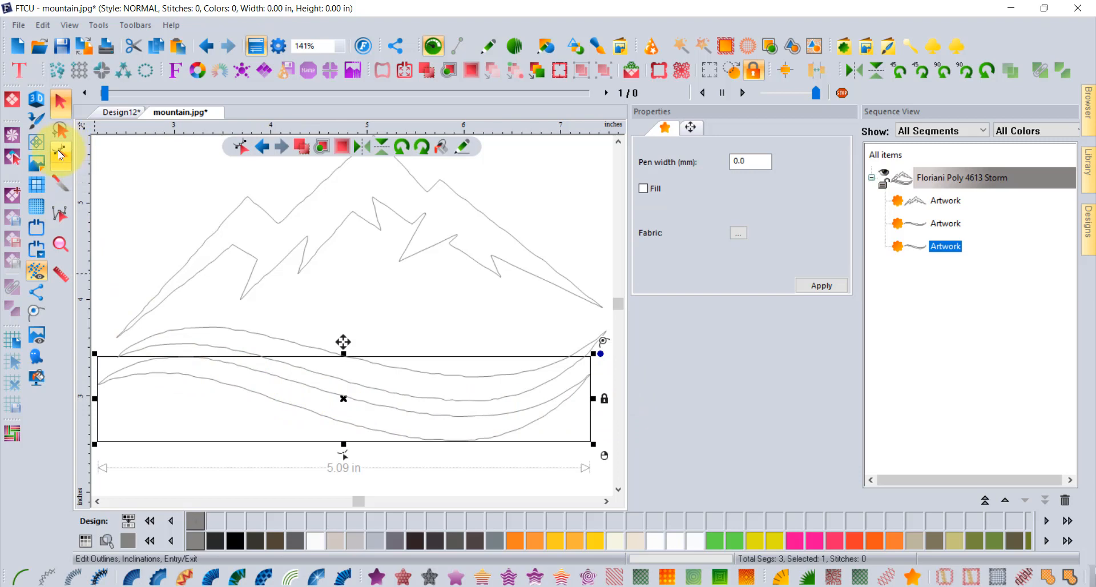
click(60, 153)
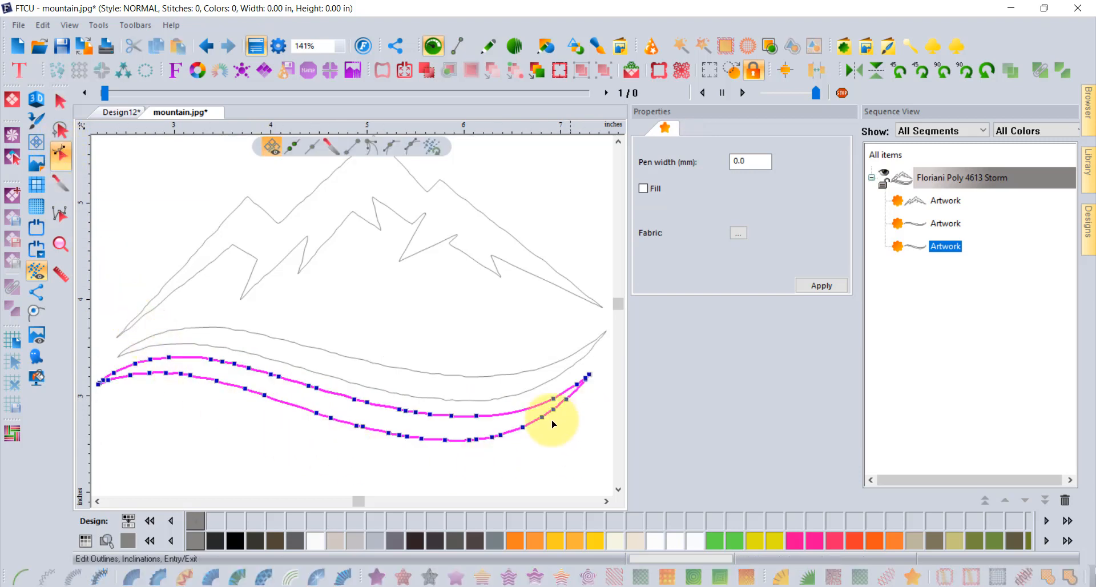
click(97, 501)
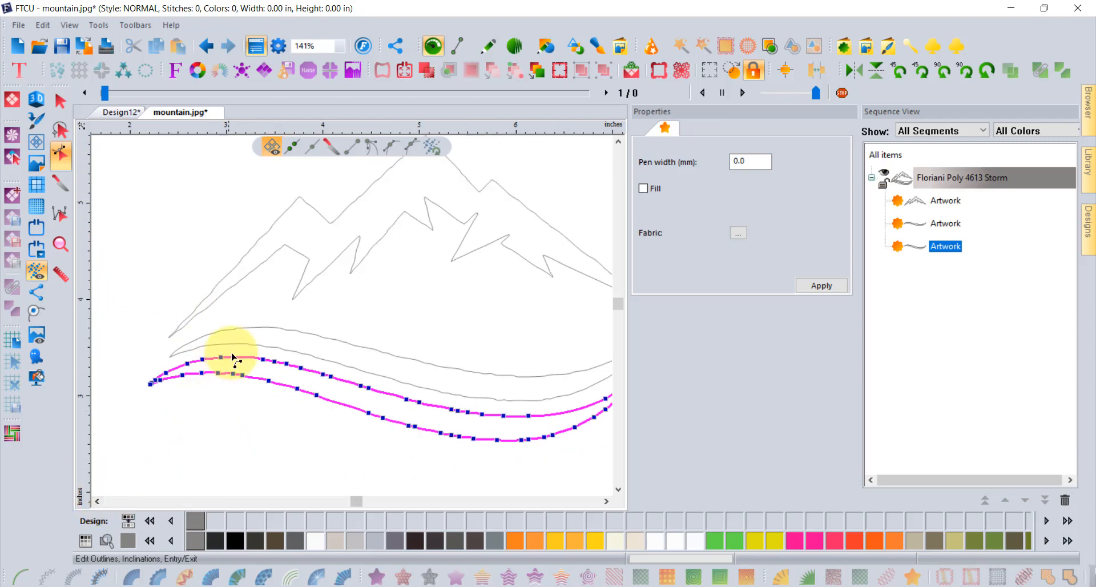
- Try converting all nodes at the lower wave's left end, including the tip, to Smooth and undo the change
drag(132, 323, 349, 441)
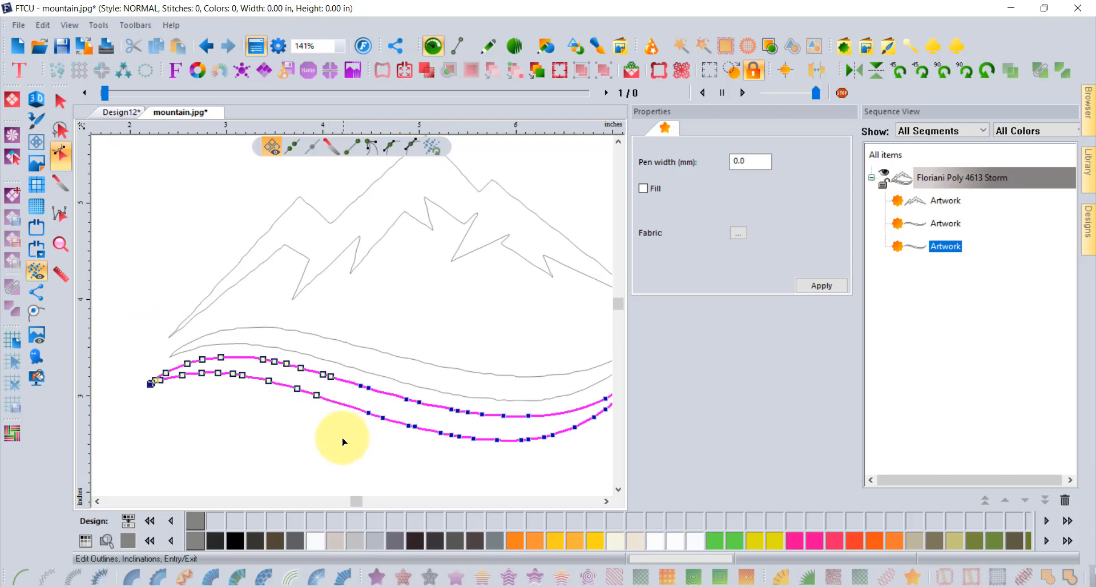
scroll(143, 402, up, 1)
scroll(145, 401, up, 1)
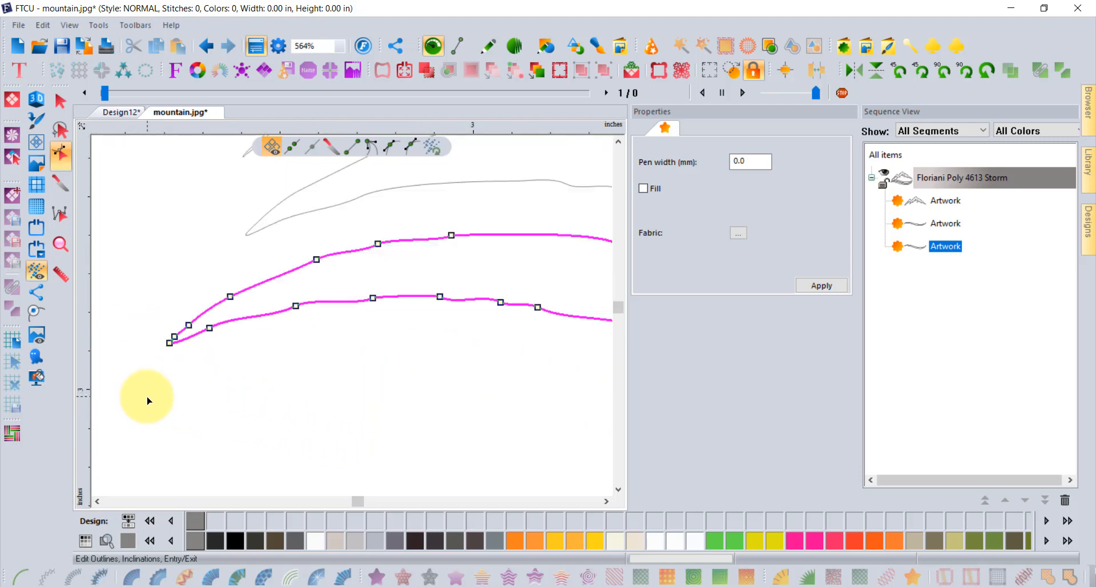
scroll(169, 349, up, 1)
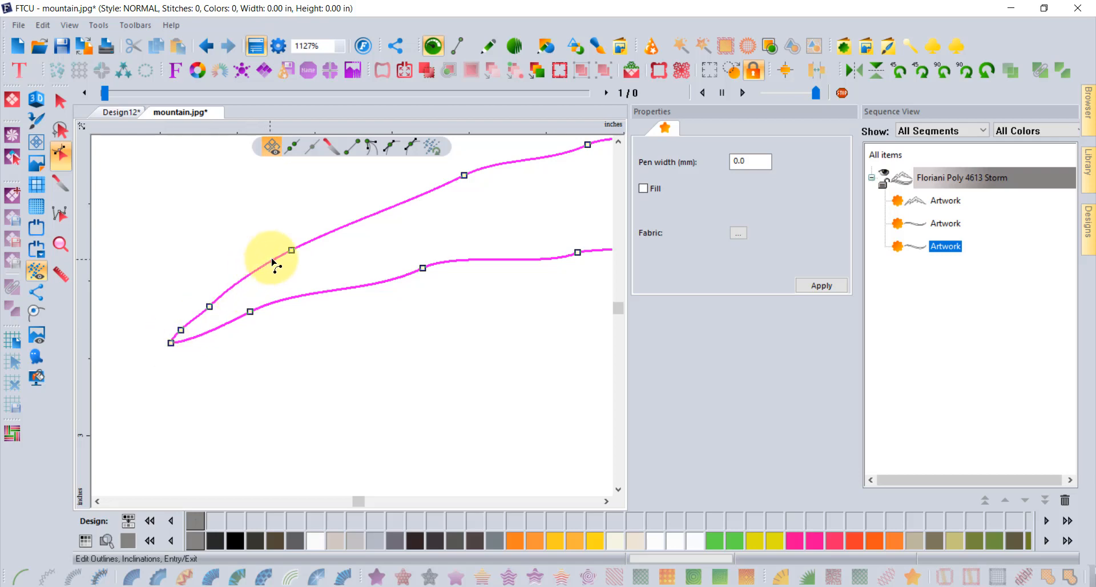
right_click(292, 252)
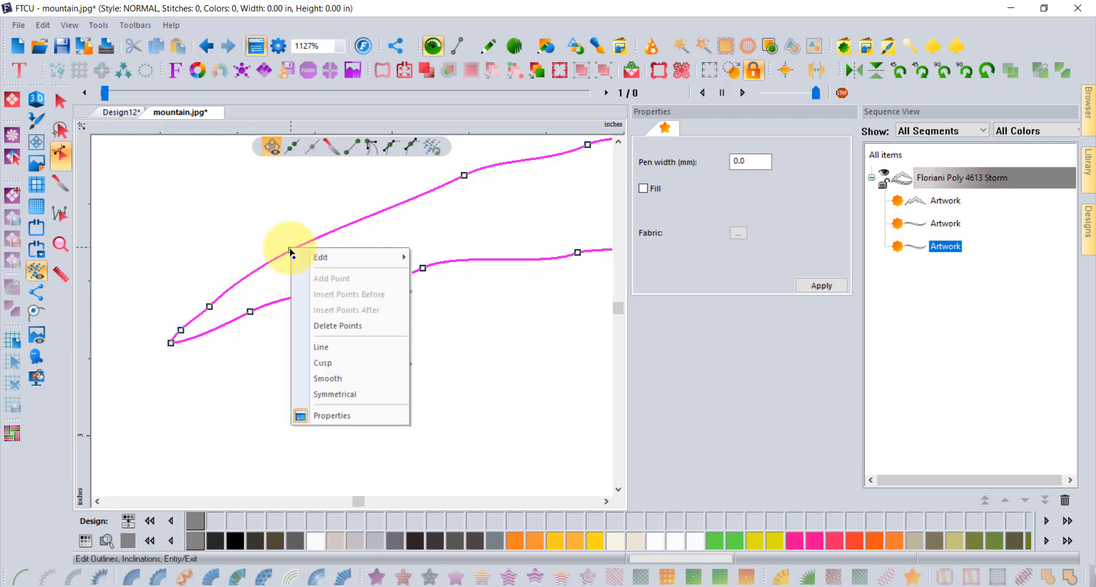
click(337, 379)
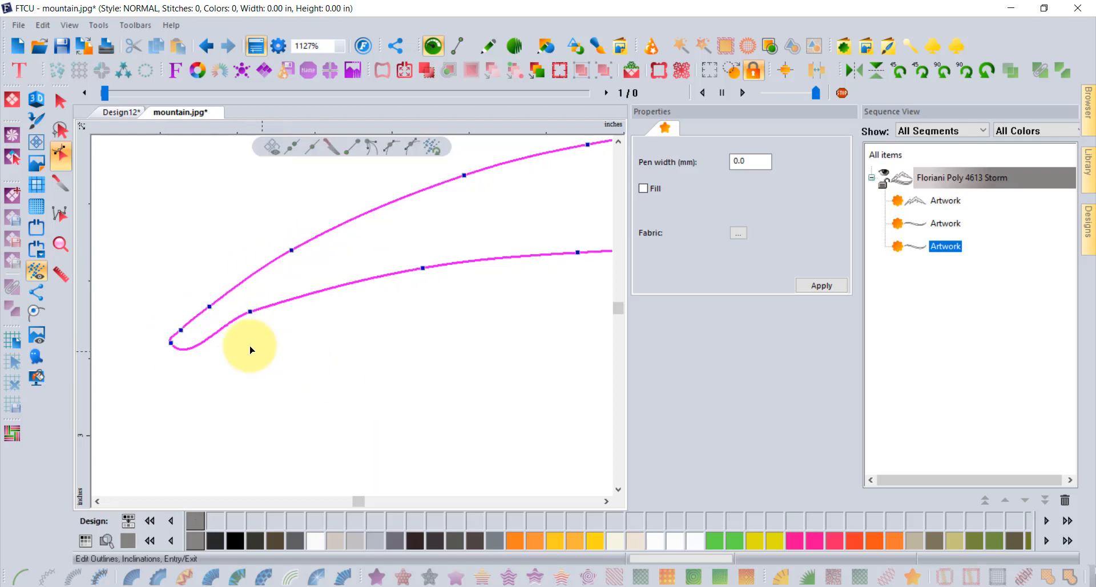
drag(167, 312, 194, 349)
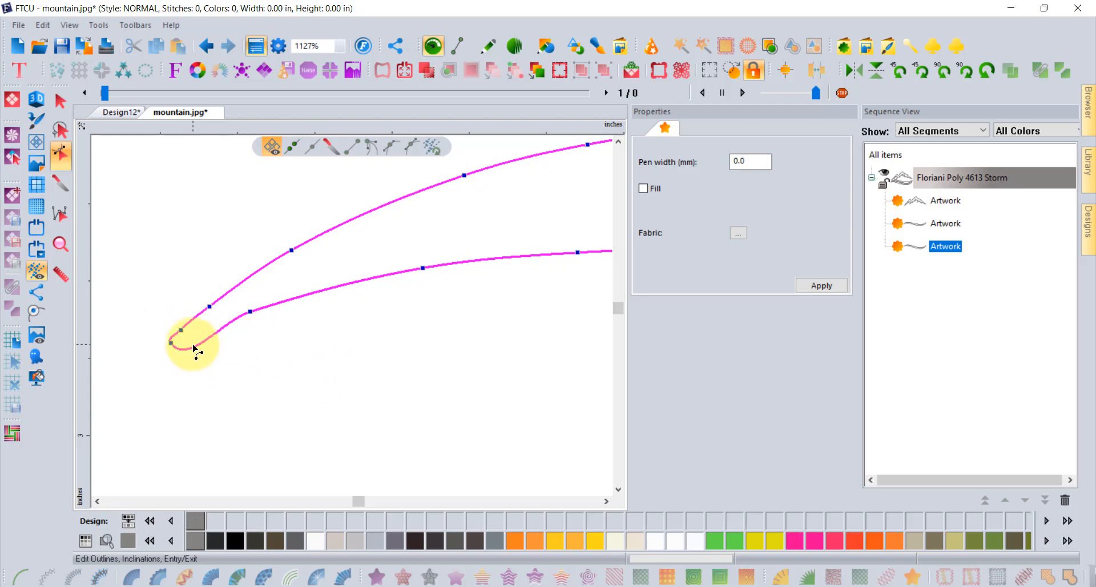
click(210, 47)
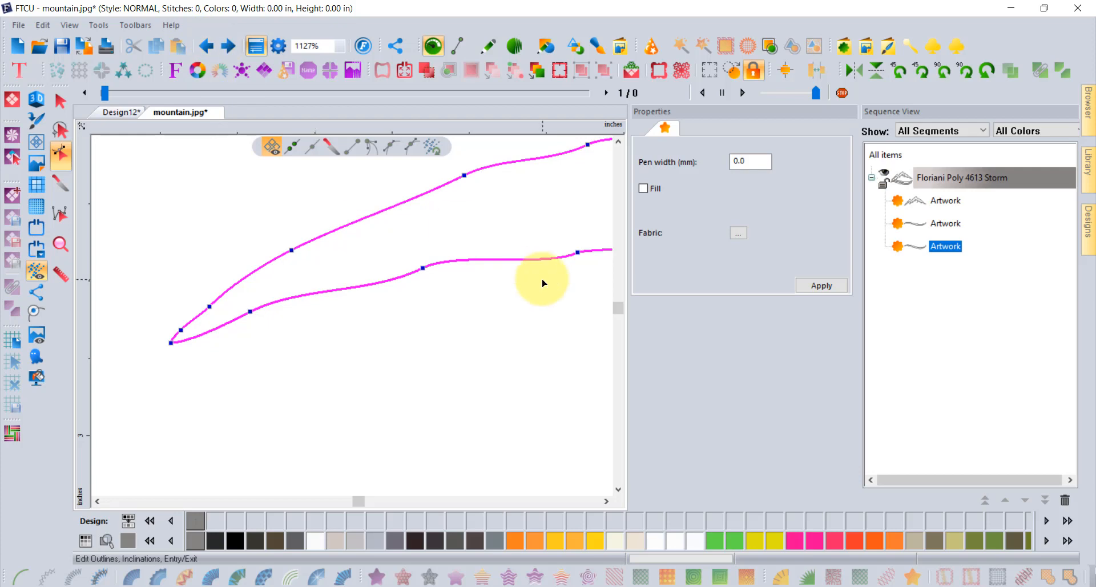
- Convert the nodes on both edges of the lower wave's left end to Smooth, leaving out the pointed tip
scroll(543, 281, down, 1)
click(606, 501)
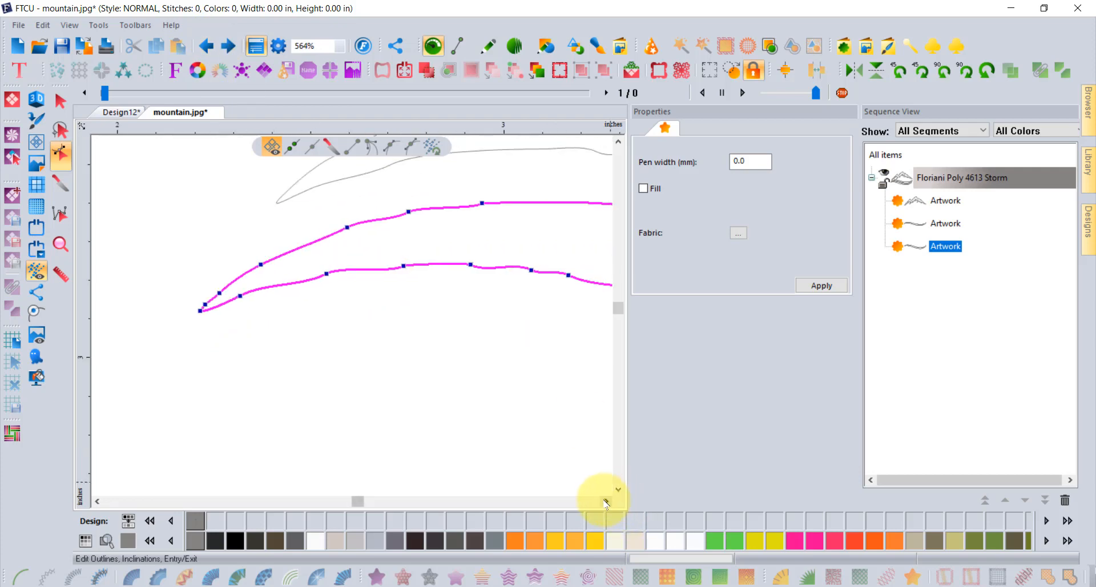
drag(183, 168, 399, 281)
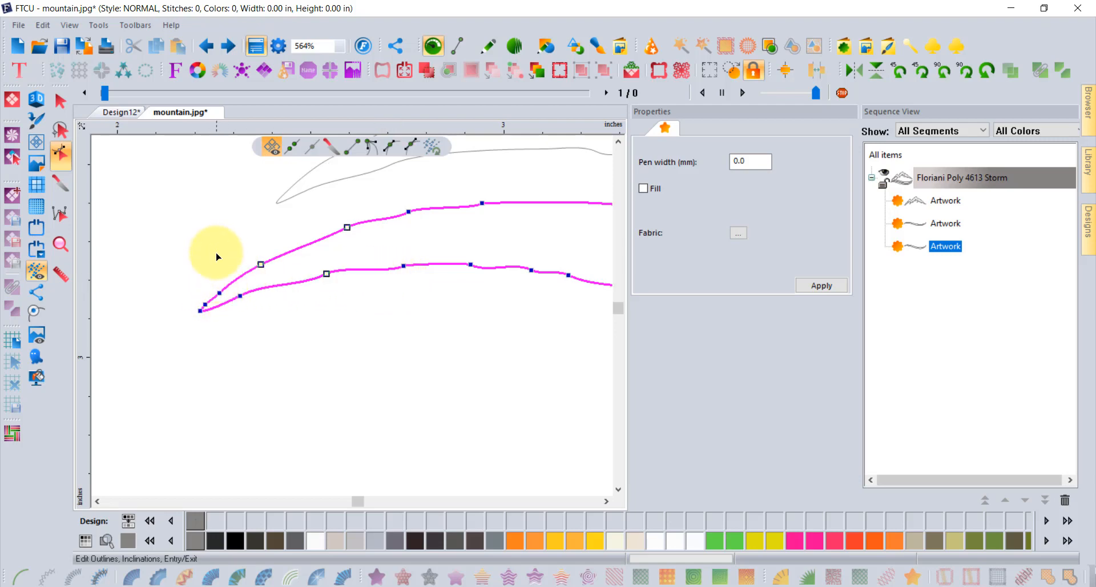
drag(193, 164, 459, 301)
drag(210, 193, 399, 334)
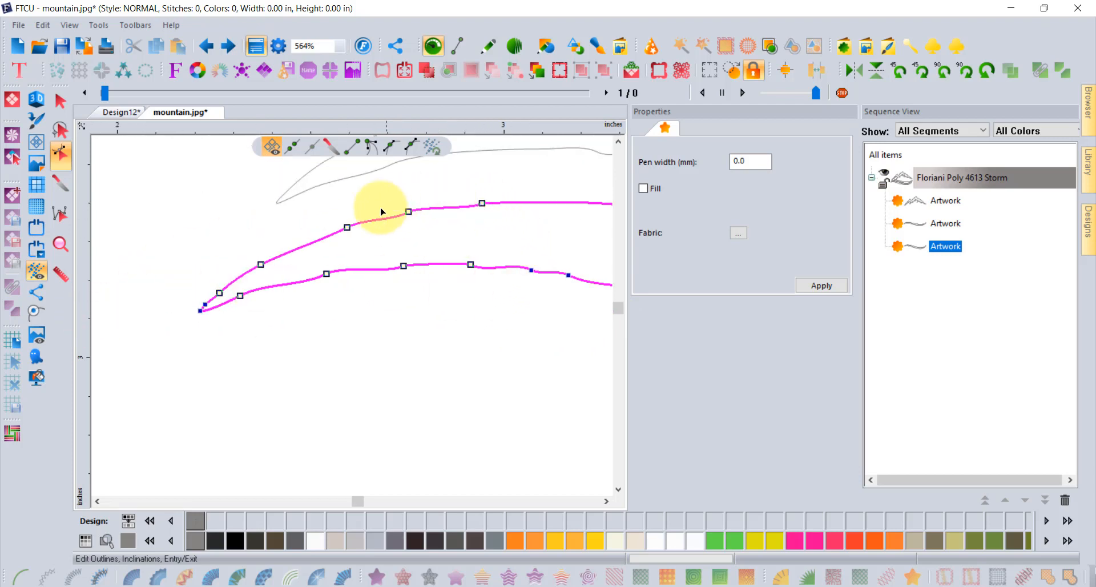
right_click(471, 264)
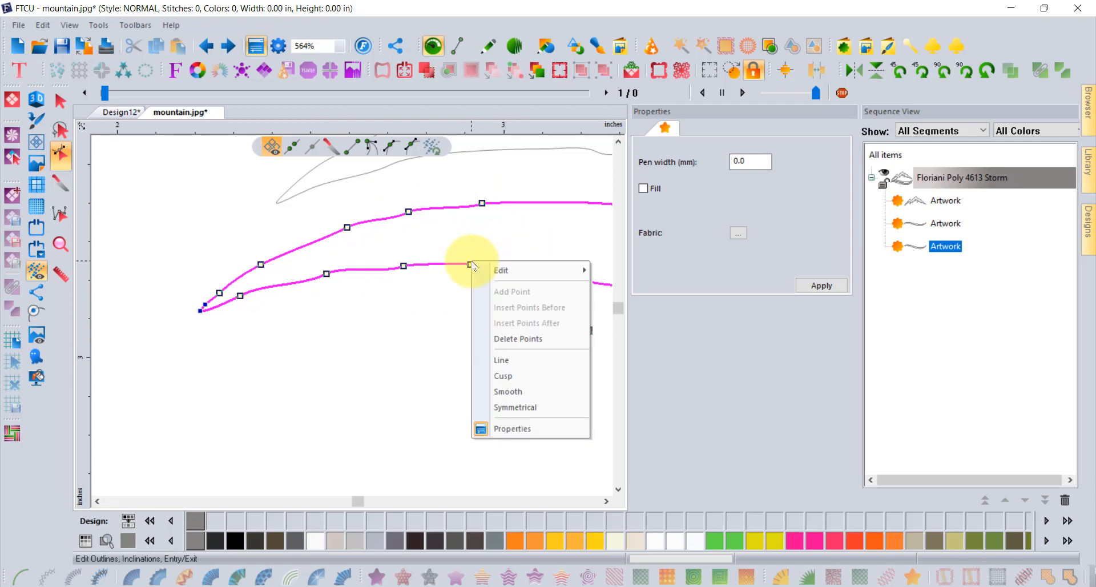
click(508, 391)
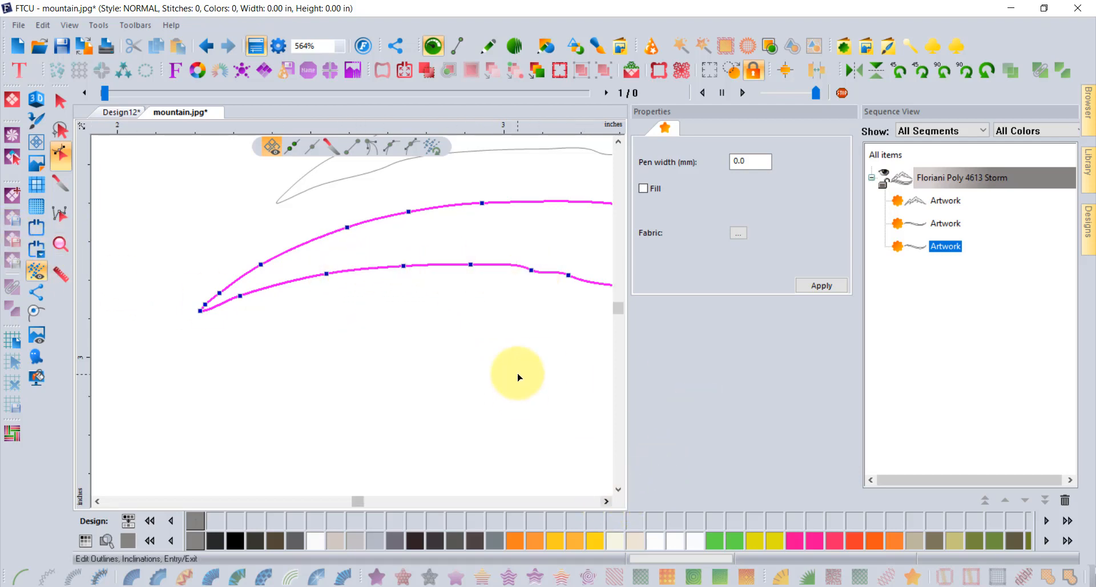
- Convert the nodes along both edges of the lower wave's middle and right part to Smooth, leaving out the pointed right tip
scroll(518, 373, down, 1)
click(606, 501)
click(606, 501)
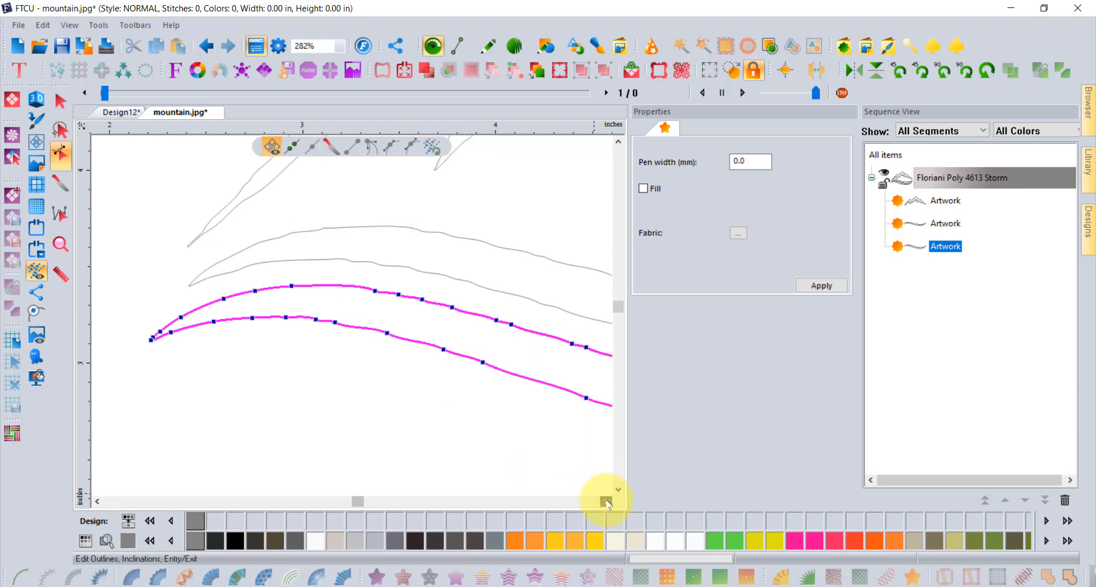
scroll(417, 331, down, 1)
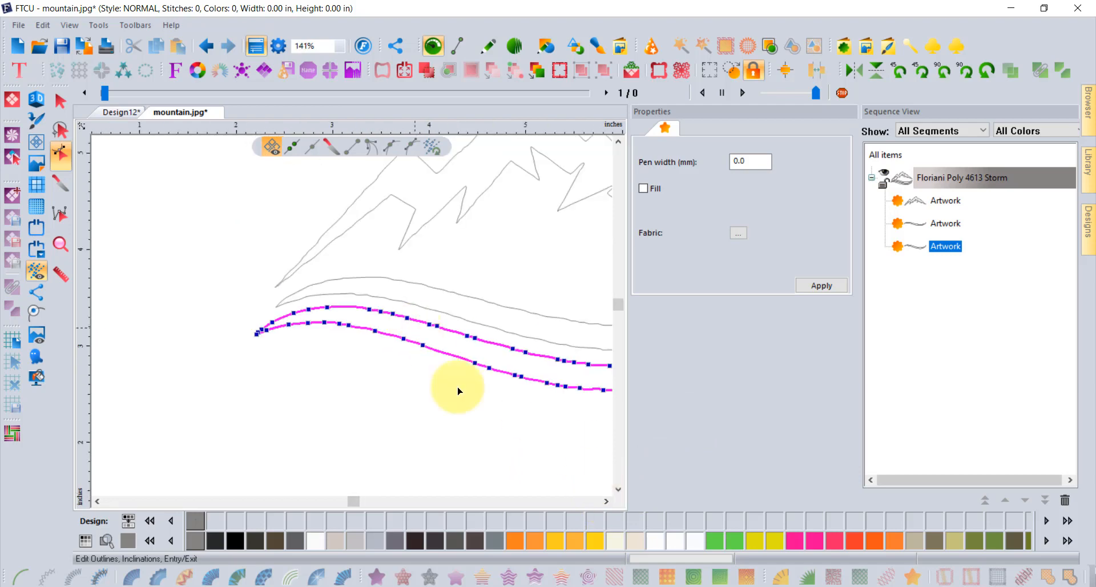
click(606, 501)
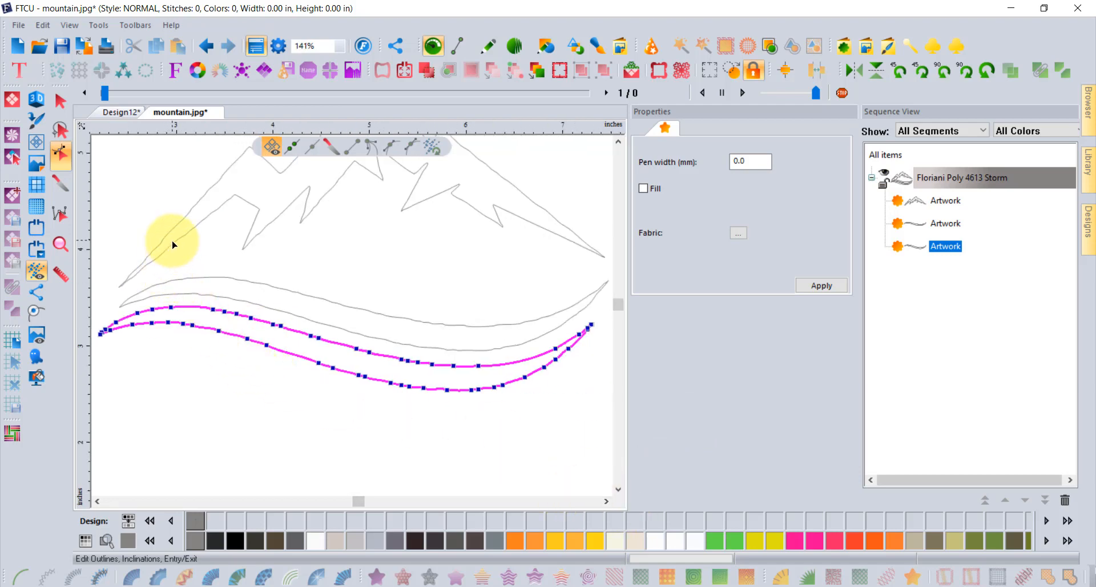
drag(179, 252, 584, 446)
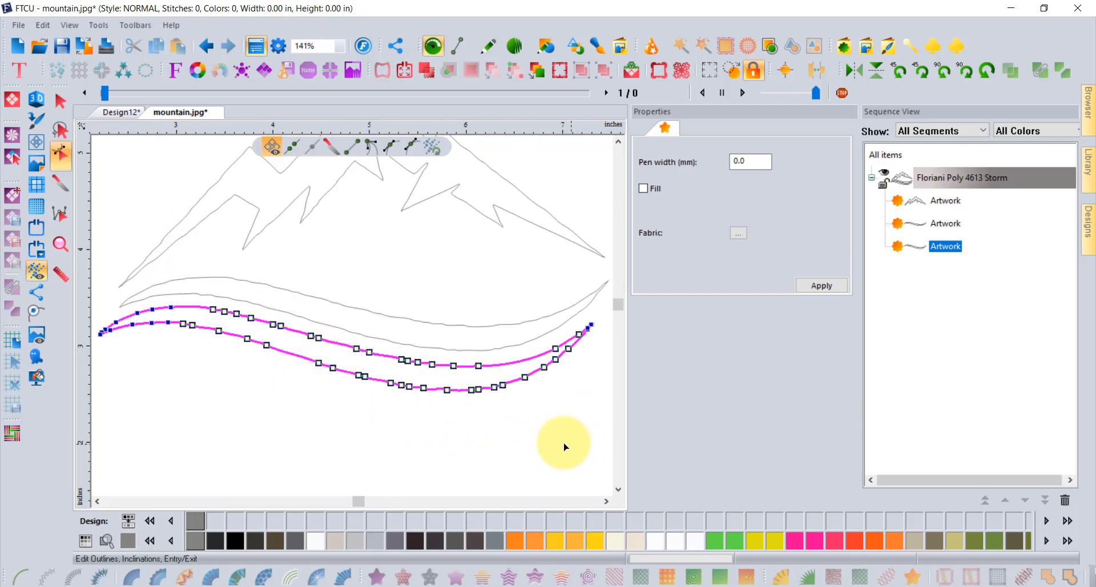
right_click(374, 357)
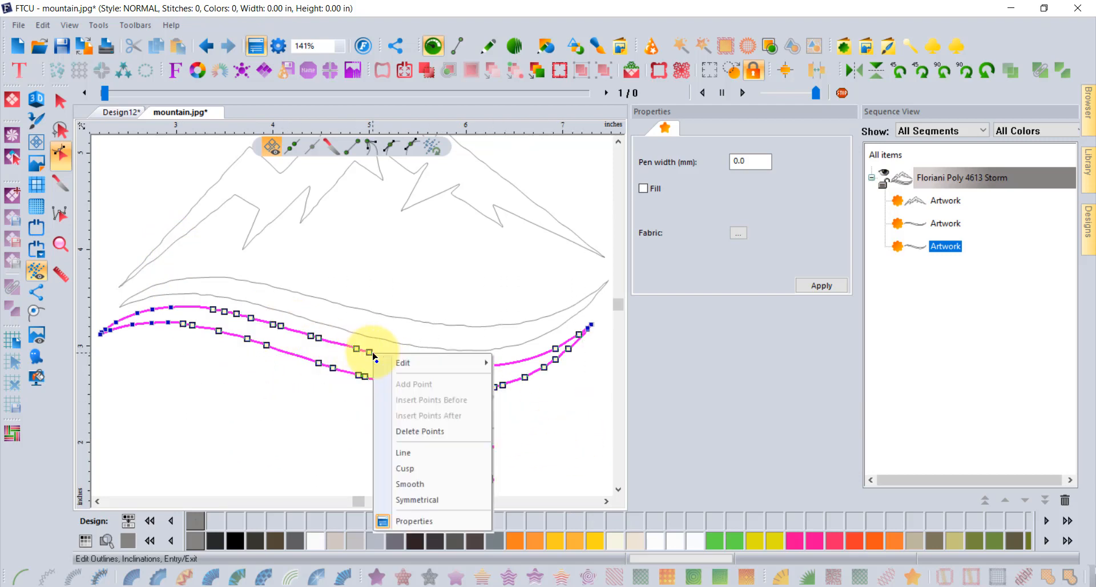
click(439, 483)
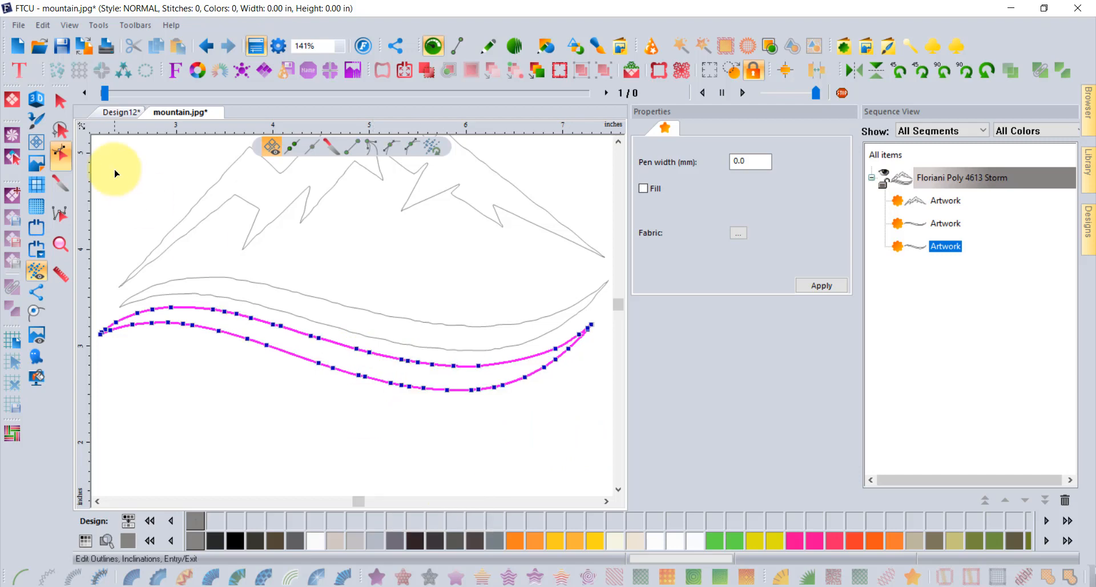
- Convert the smoothed lower wave artwork into a Satin Path
click(60, 101)
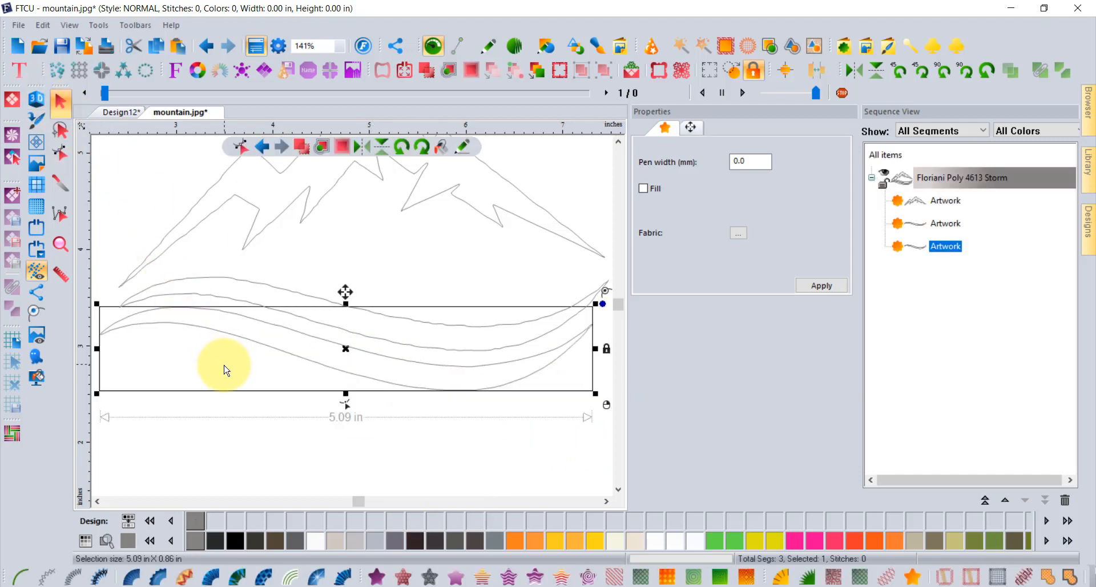
click(344, 577)
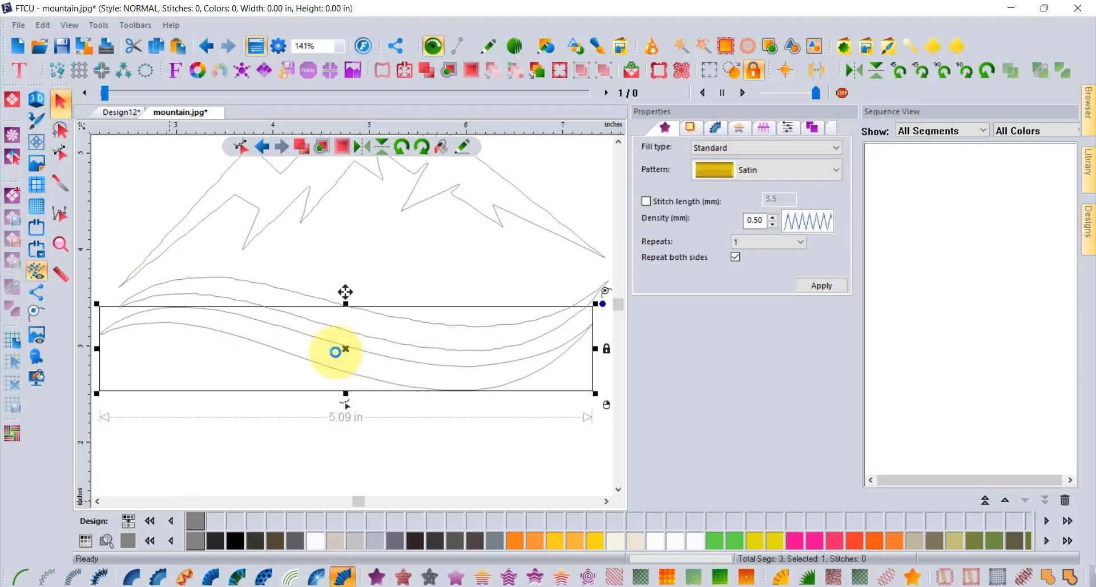
- Convert the unsmoothed upper wave artwork into a Satin Path as well and deselect it
click(292, 293)
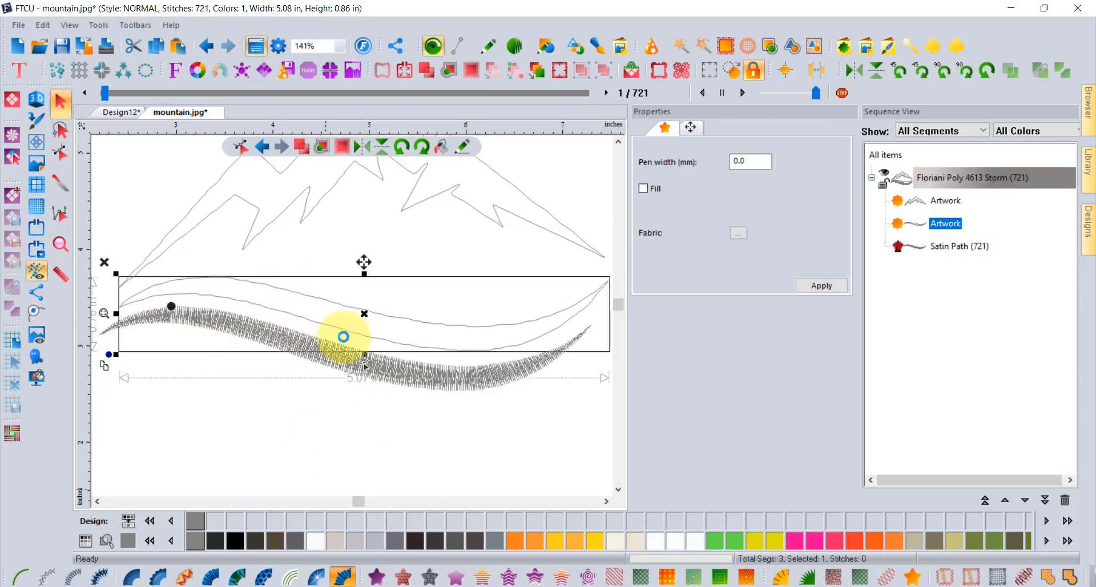
click(264, 285)
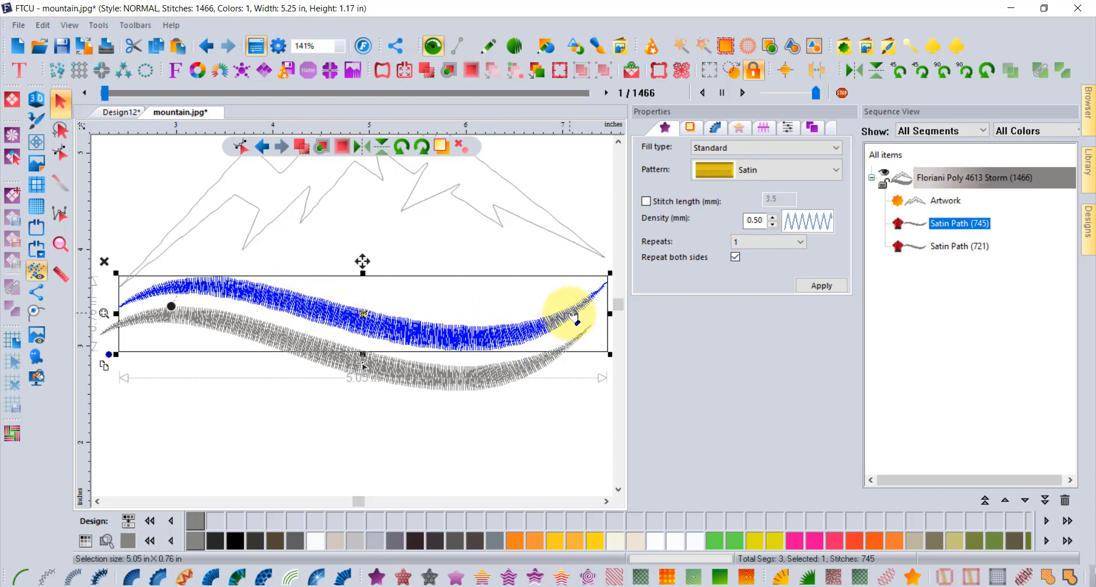
click(254, 476)
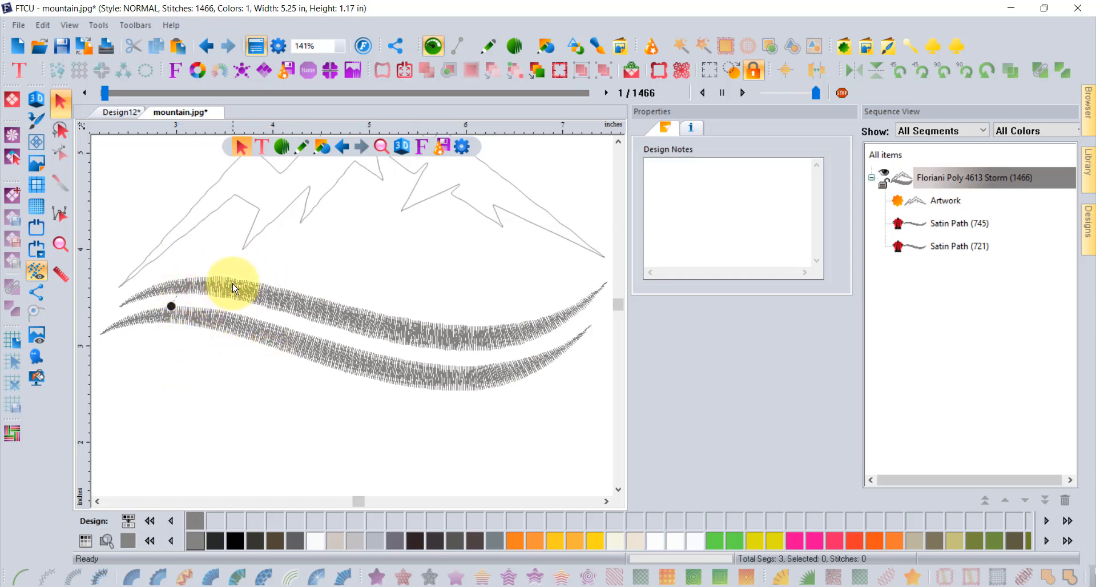
- Compare the outline nodes and inclination lines of the upper and lower satin waves along their length
scroll(232, 285, up, 2)
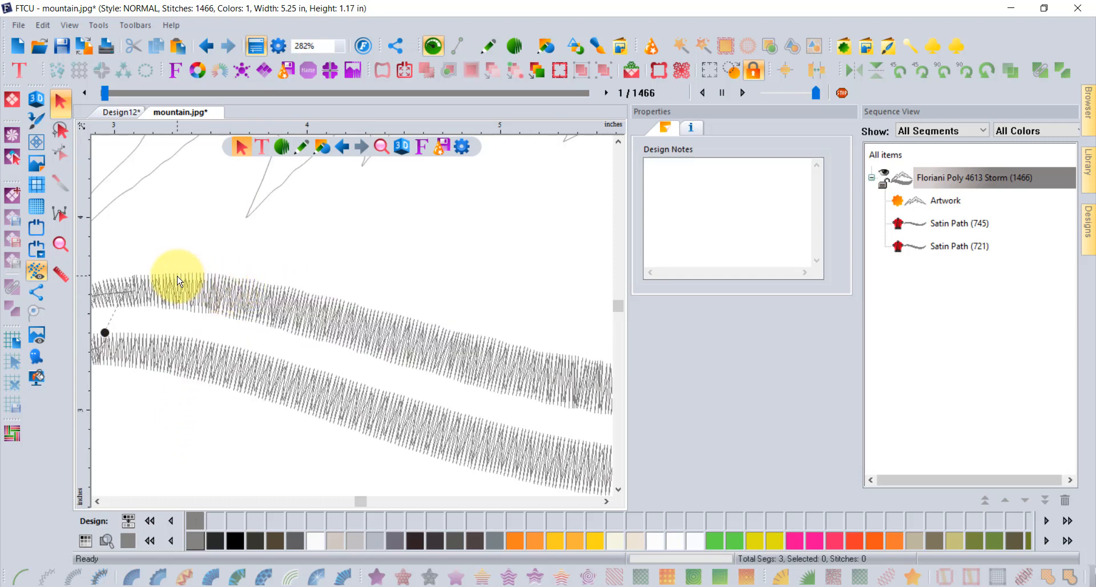
click(329, 301)
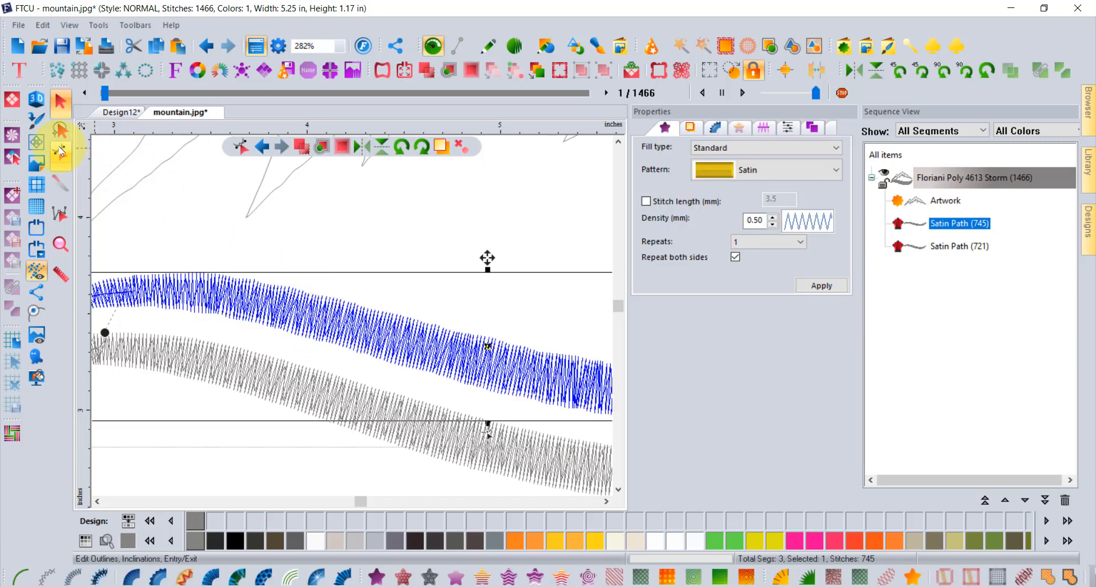
click(60, 151)
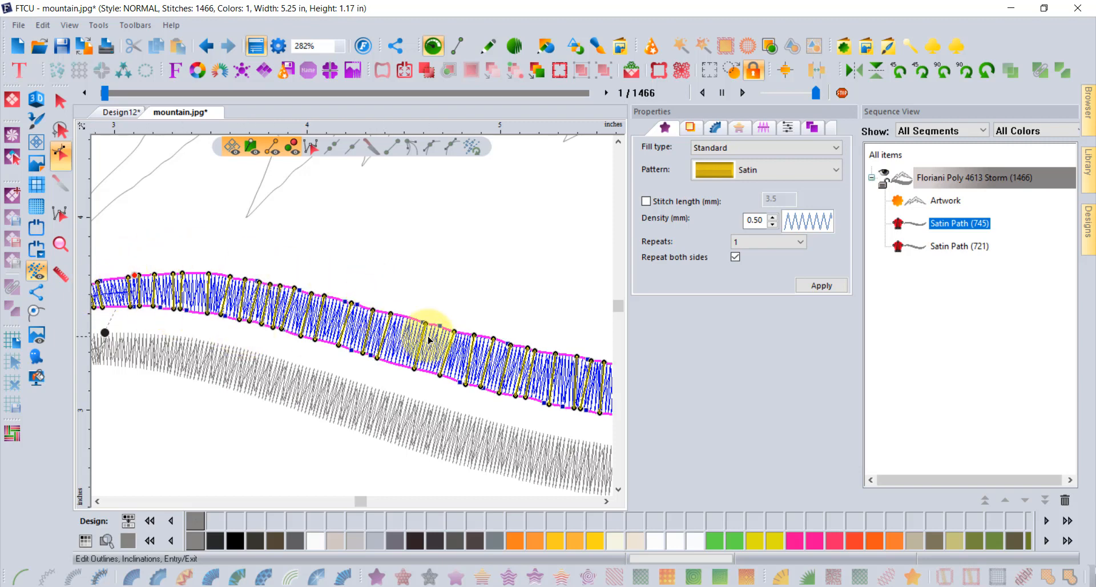
click(398, 397)
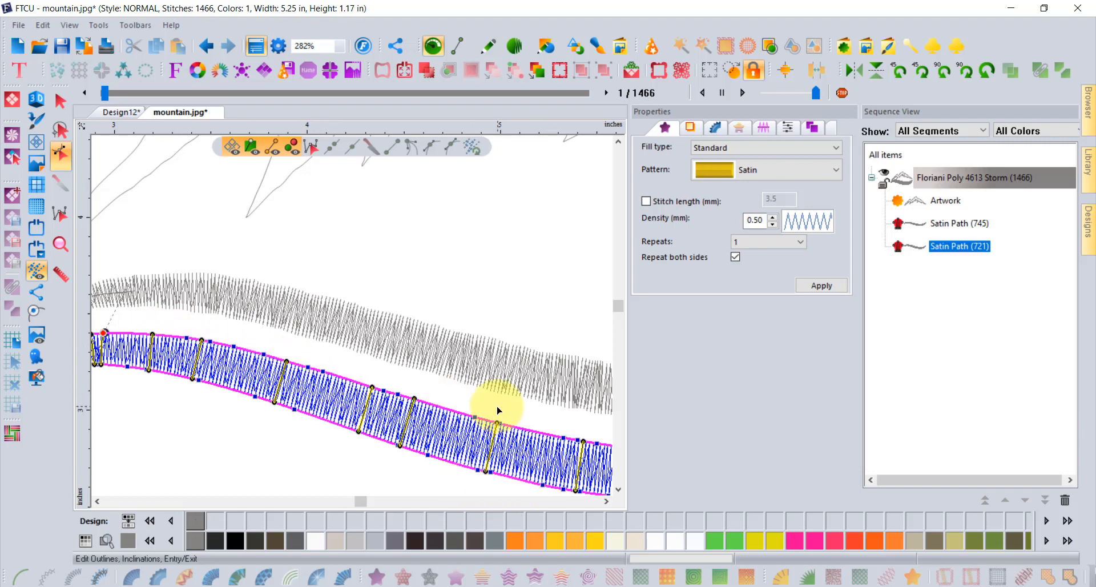
scroll(423, 313, down, 2)
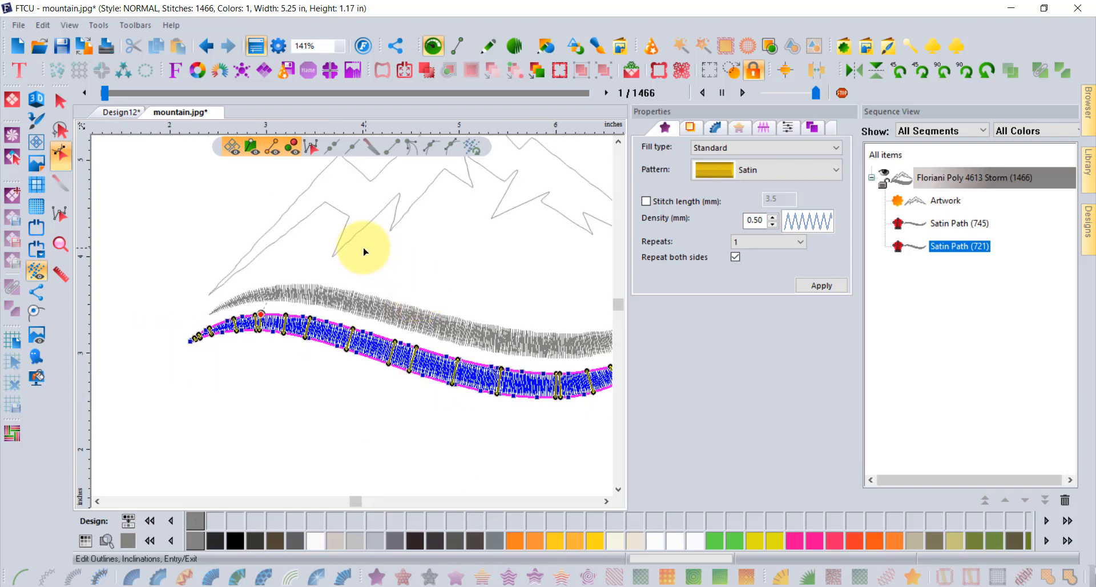
click(398, 306)
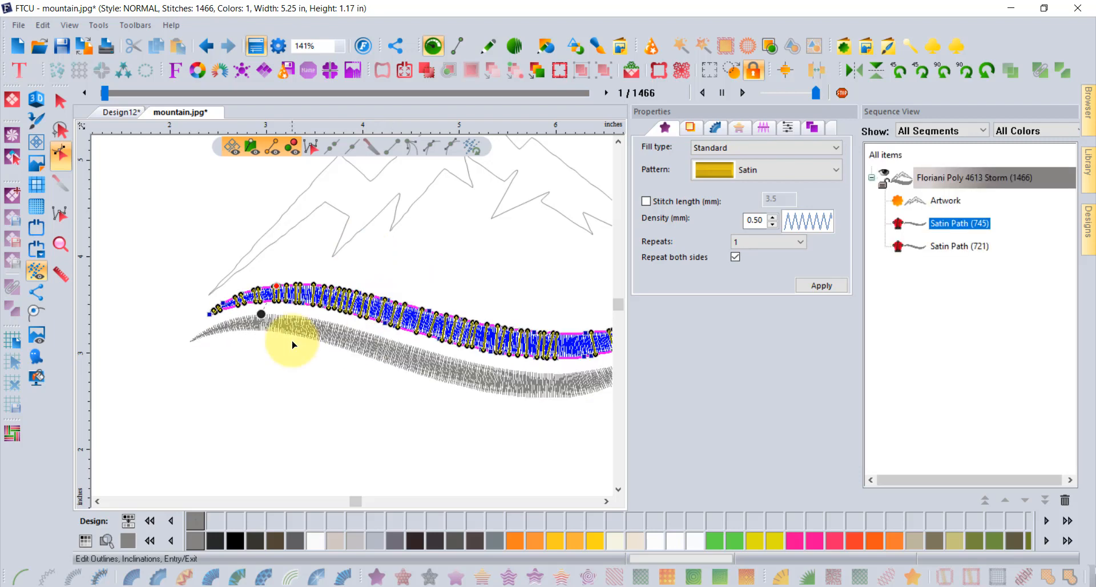
click(607, 504)
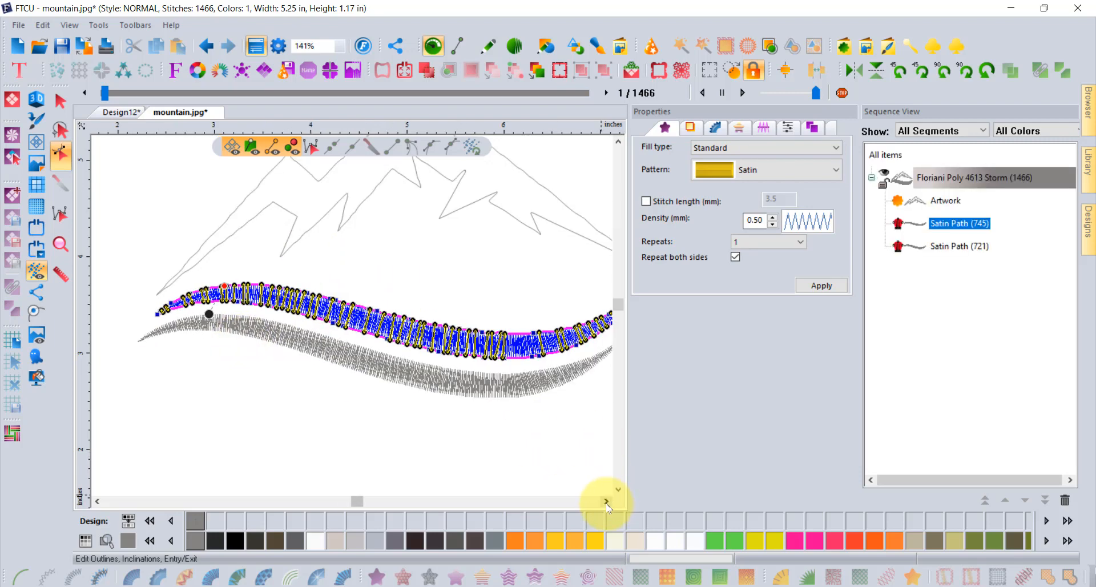
click(607, 503)
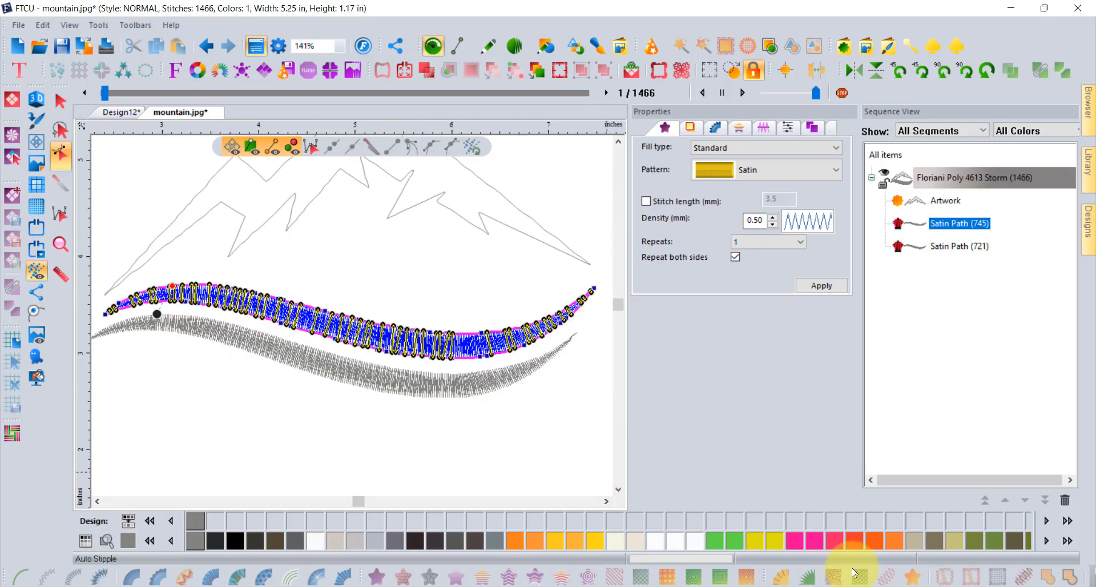
- Convert the upper satin wave back to artwork
click(60, 102)
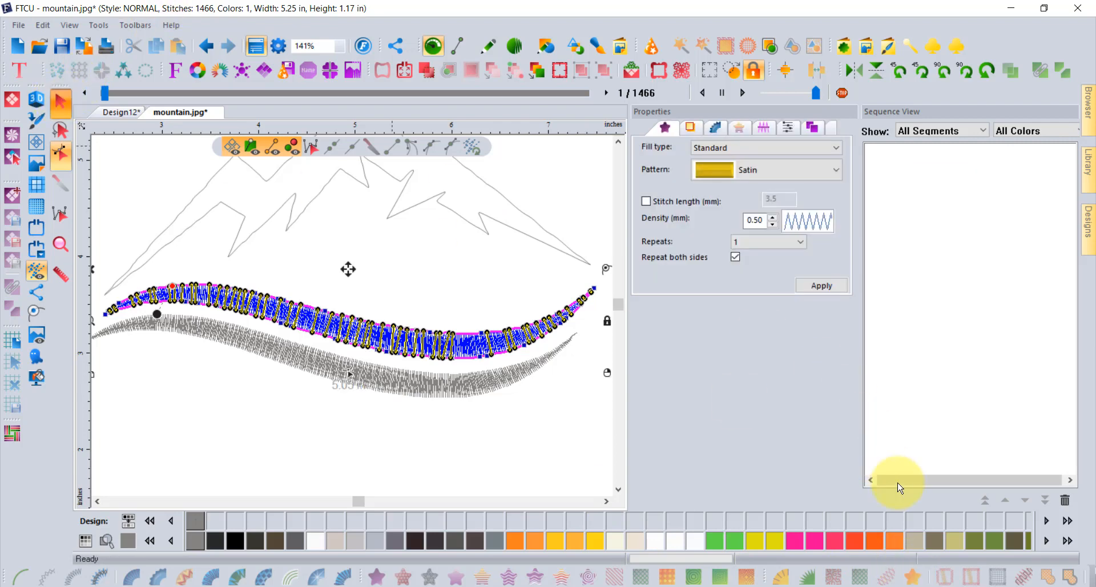
click(912, 577)
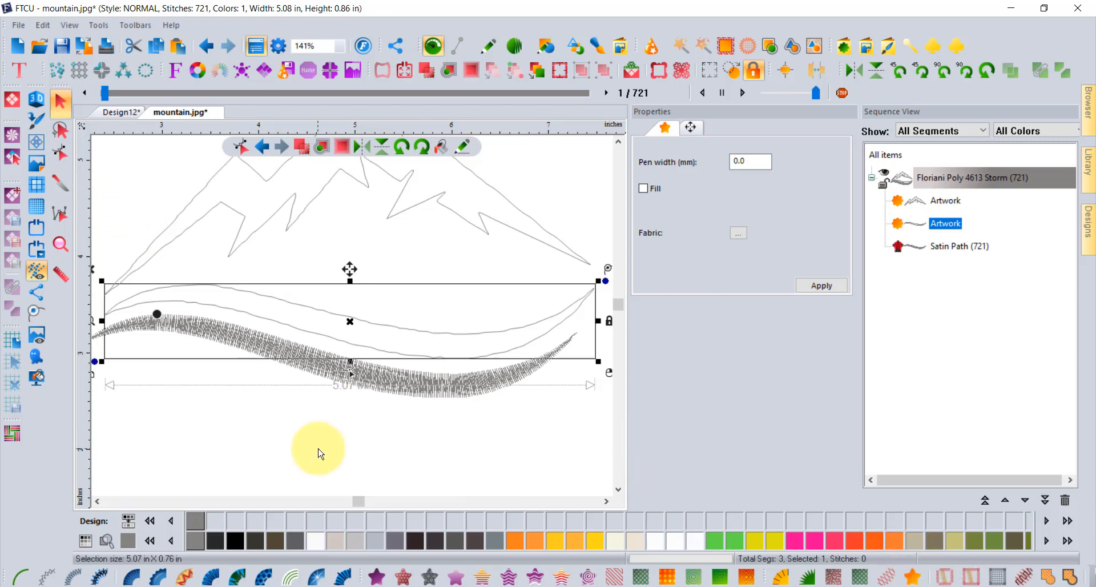
- Convert the nodes along both edges of the upper wave to Smooth, leaving out those at its two pointed ends
click(61, 153)
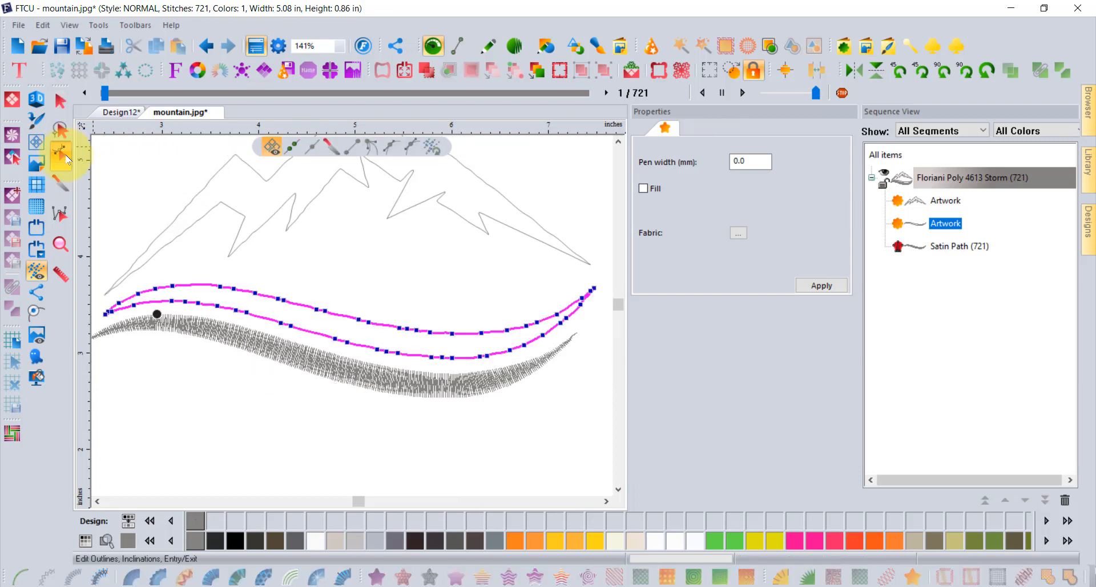
drag(128, 212, 574, 411)
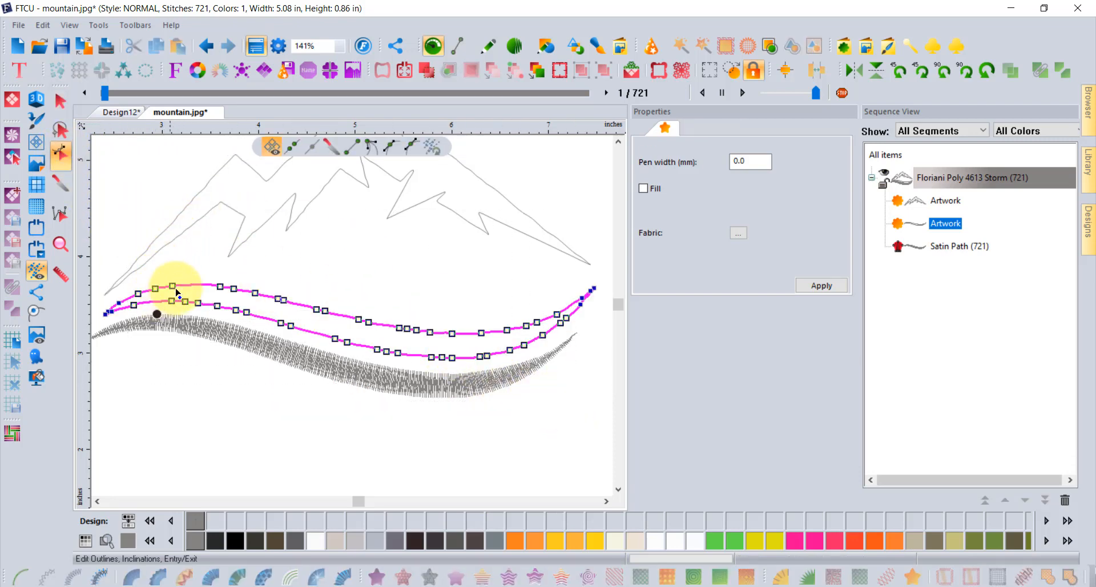
right_click(431, 332)
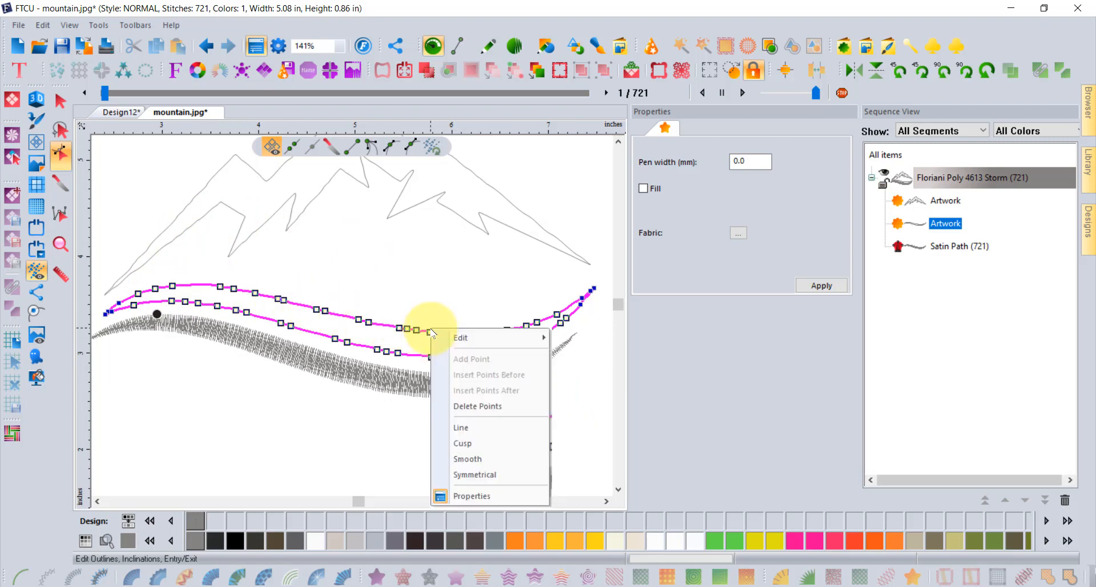
click(486, 460)
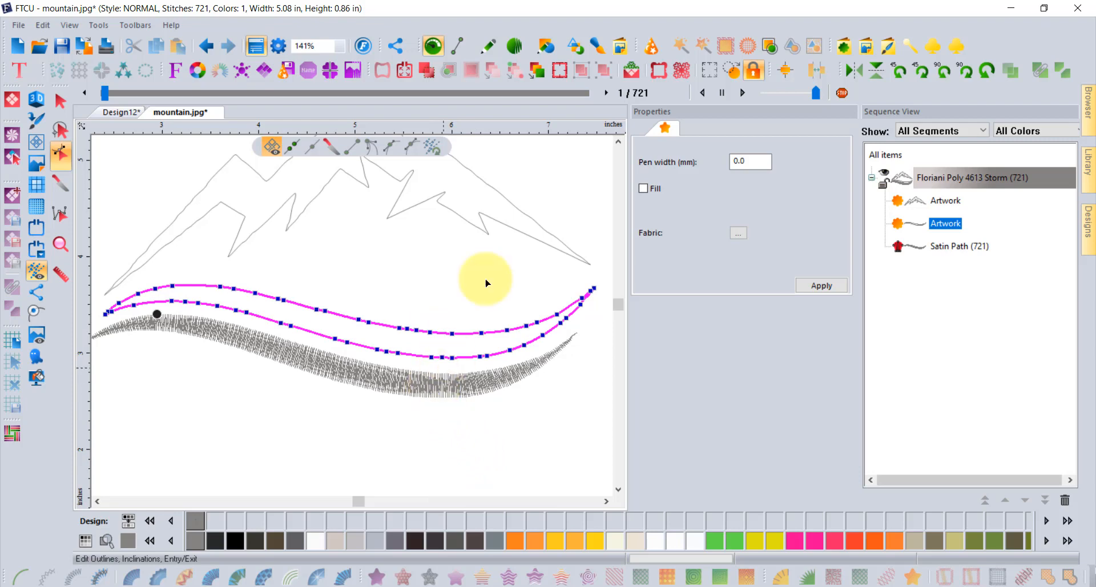
- Open the mountain artwork's outline for node editing and delete the surplus nodes midway along both edges of its left slope
click(618, 142)
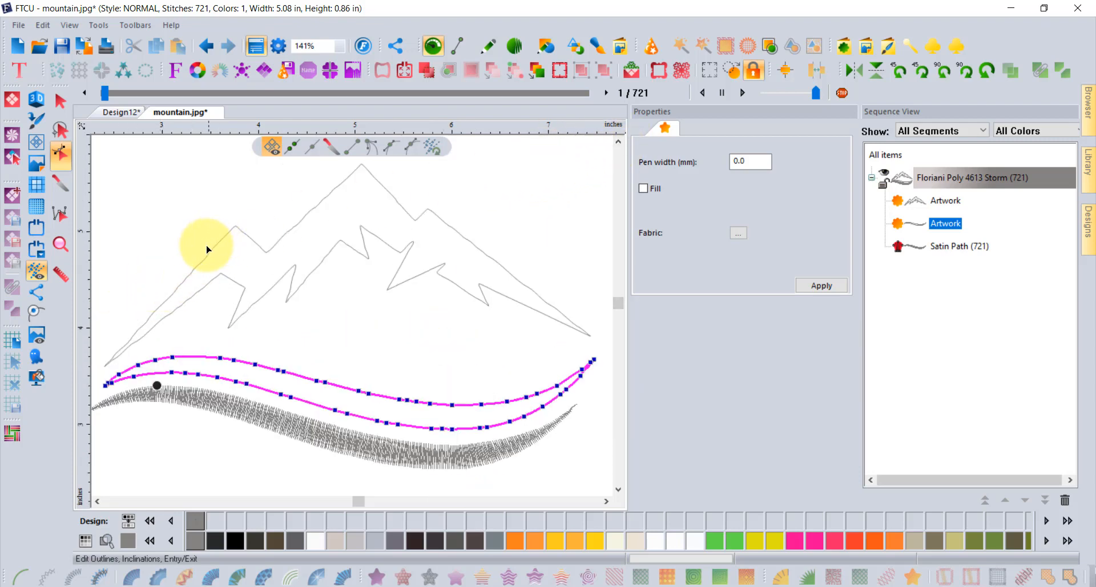
scroll(107, 360, left, 1)
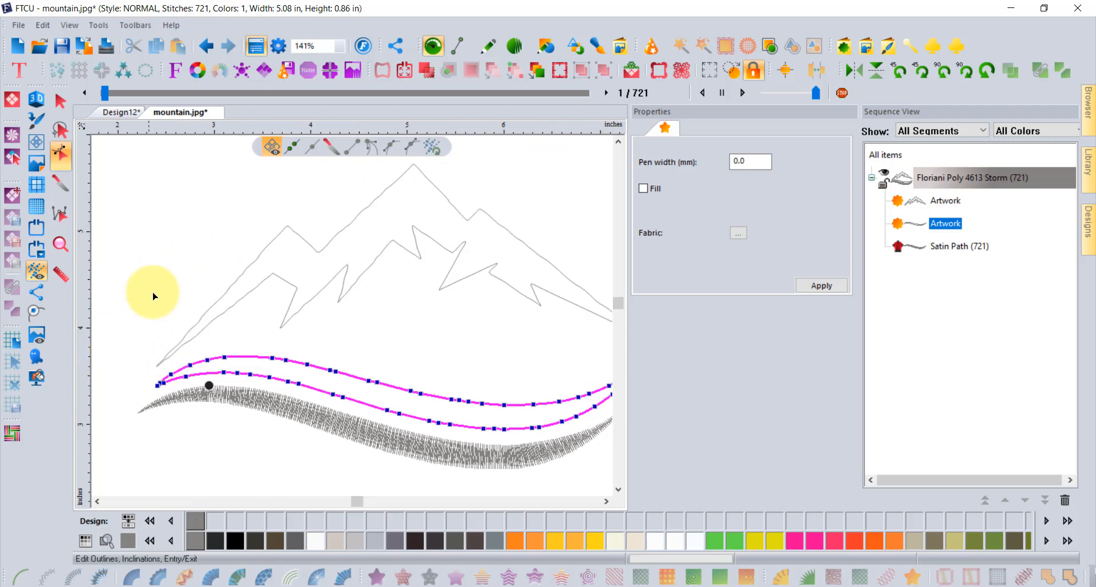
click(287, 230)
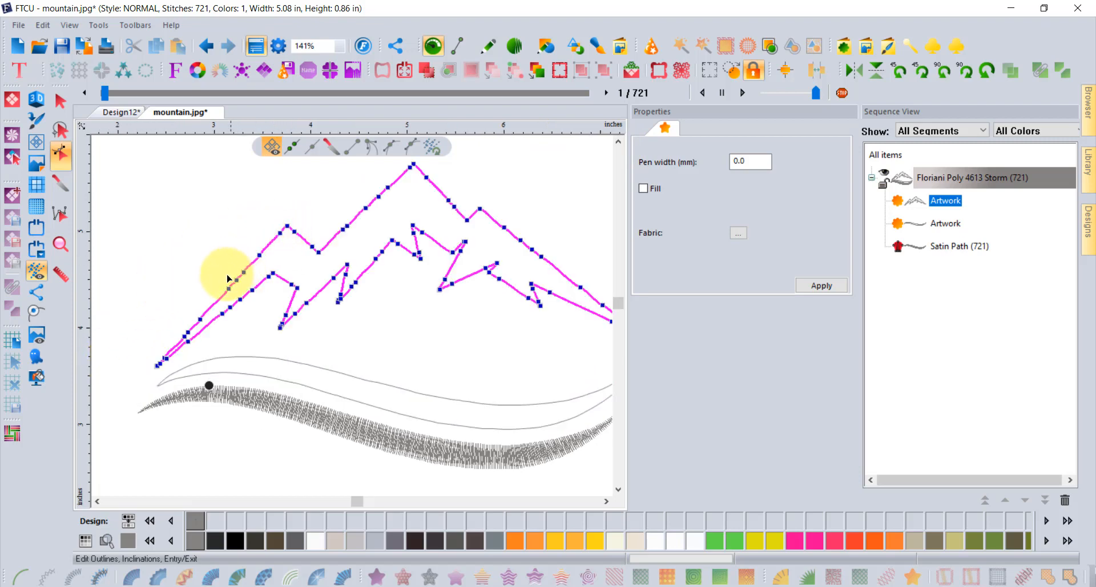
scroll(231, 280, up, 1)
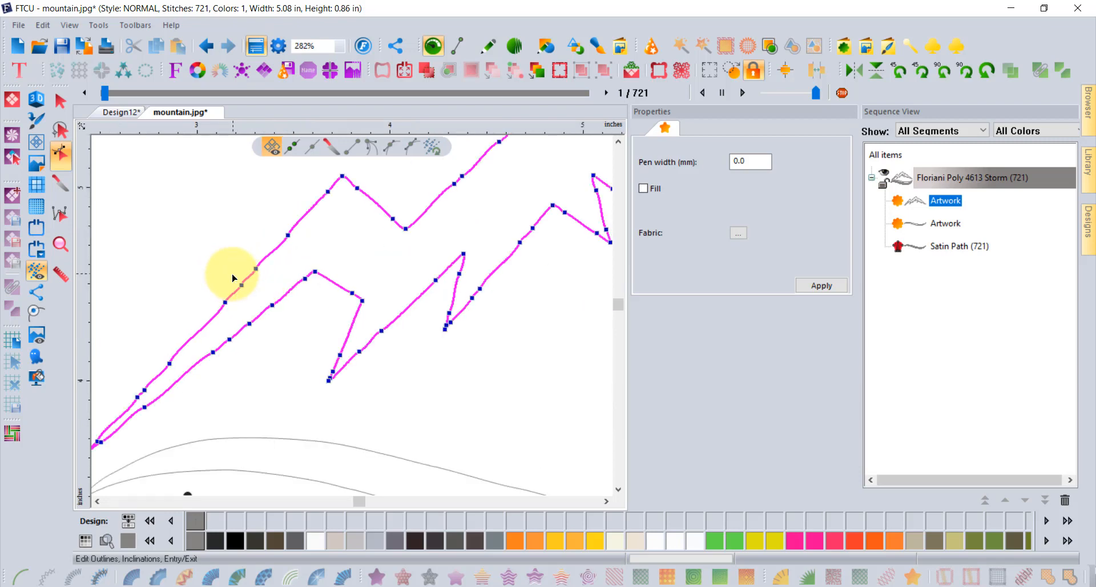
scroll(232, 278, down, 1)
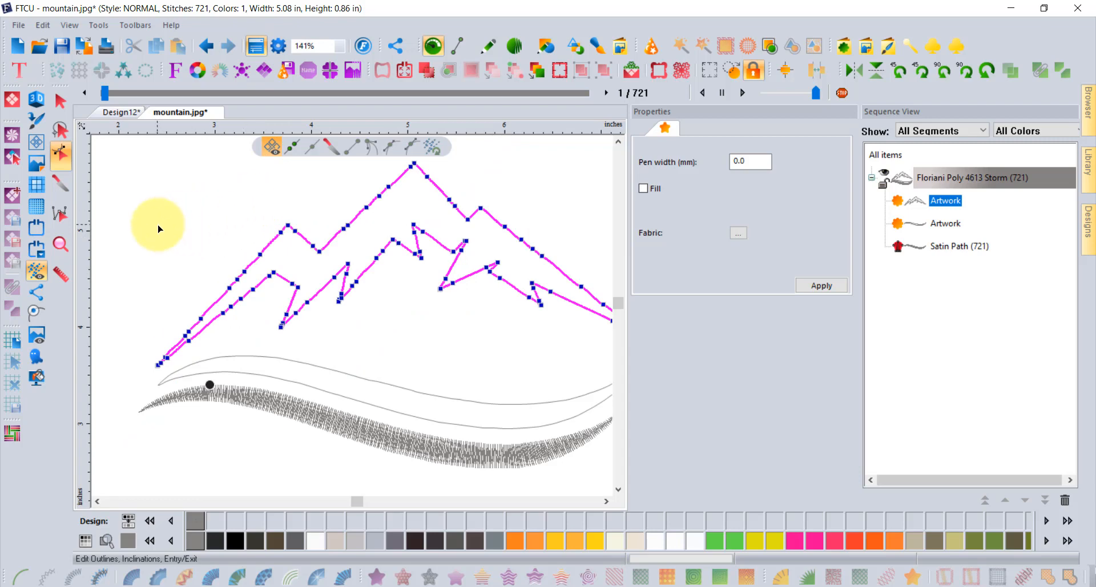
drag(158, 229, 264, 297)
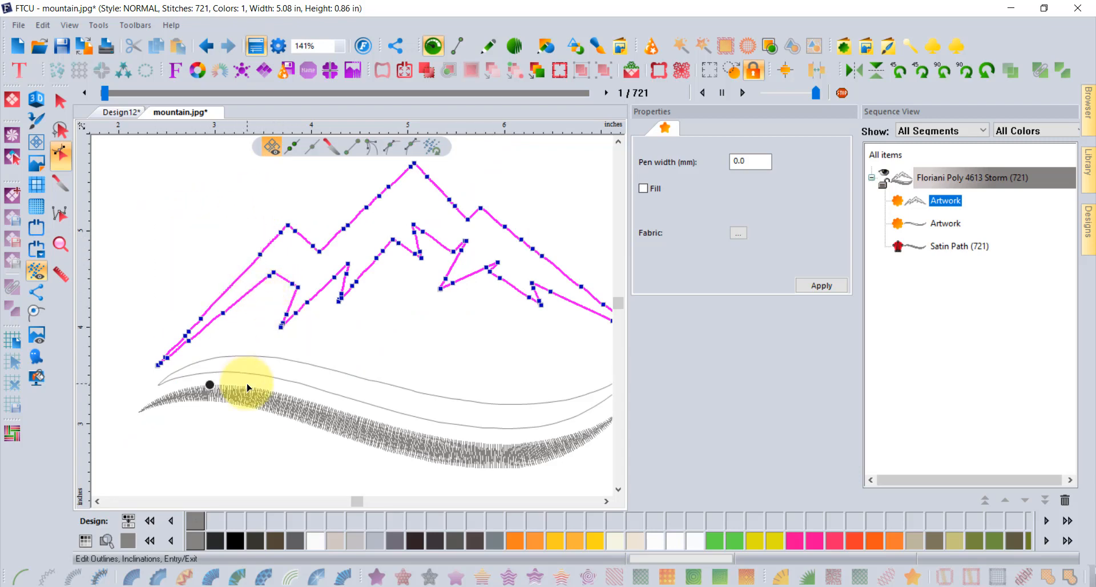
- Delete the remaining surplus nodes along the mountain's left slope between the first peak and the lower left tip
click(260, 255)
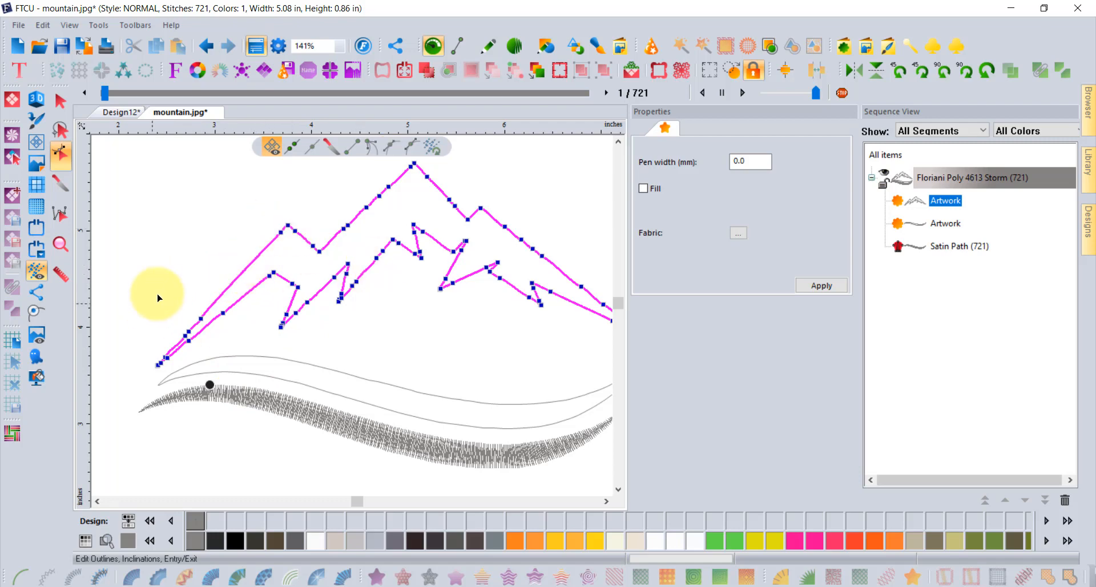
click(203, 322)
click(286, 309)
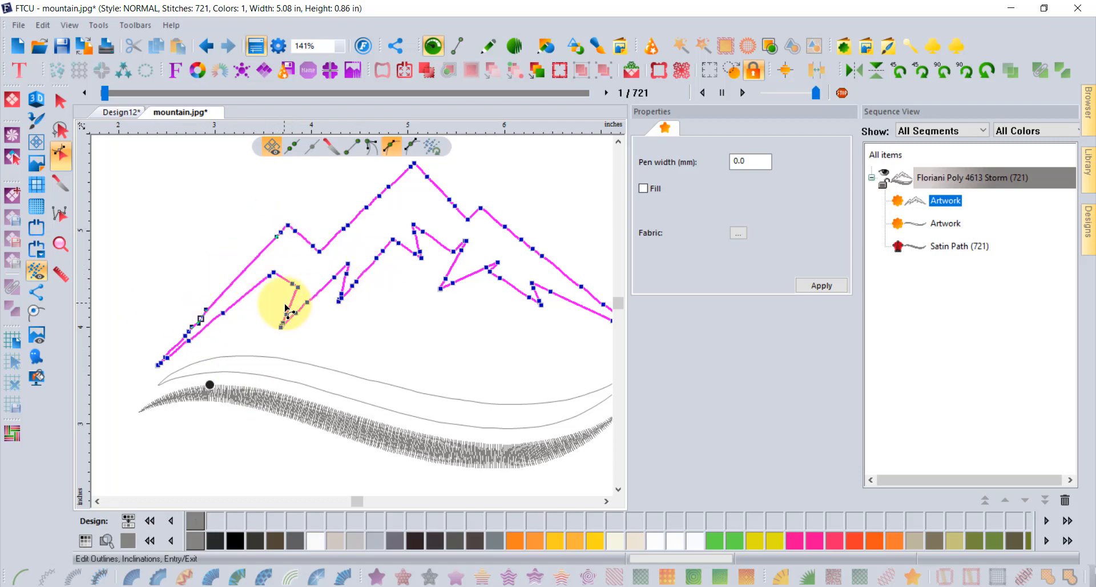
click(213, 319)
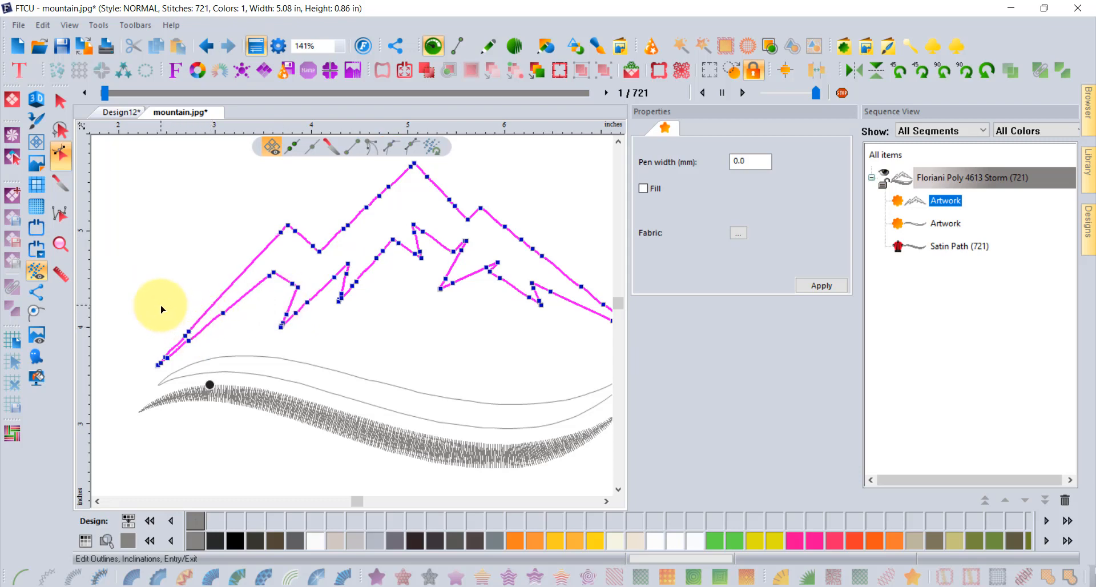
drag(160, 305, 258, 354)
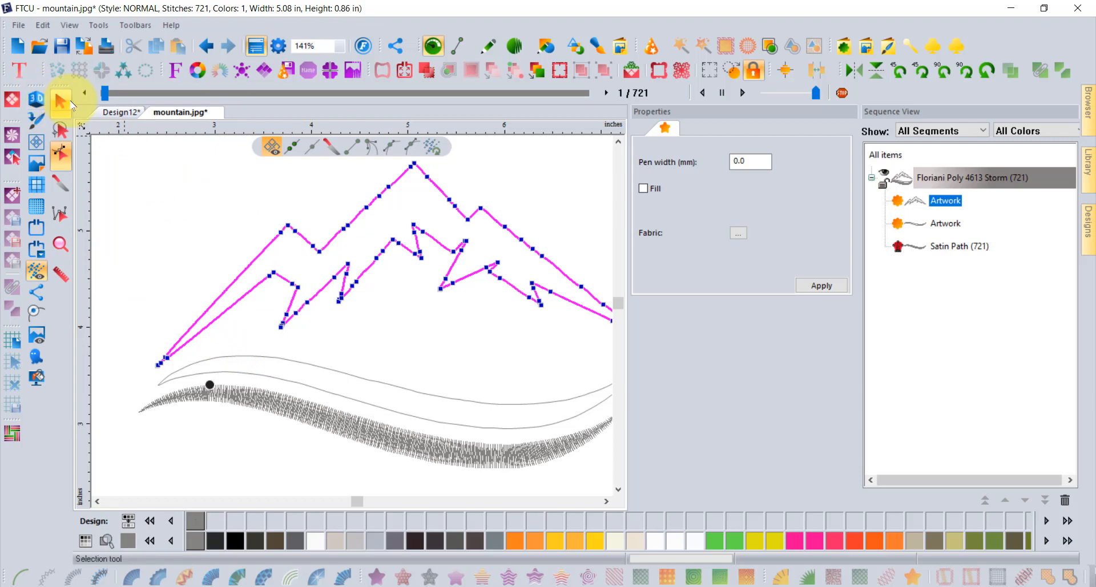
- Display the original logo image behind the artwork and delete the auto-traced mountain outline
click(59, 101)
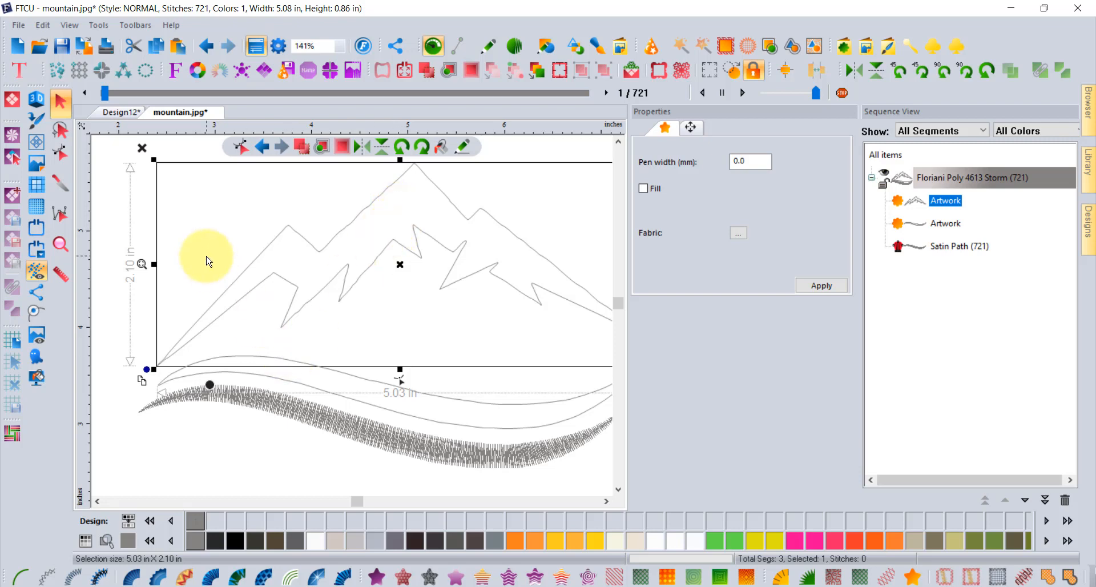
drag(269, 249, 168, 371)
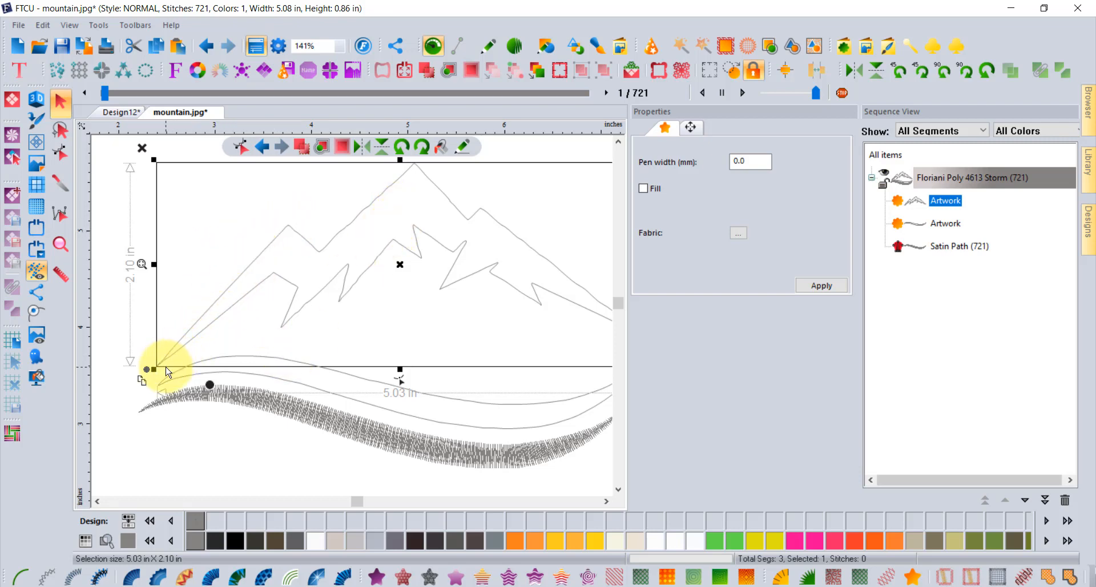
click(283, 467)
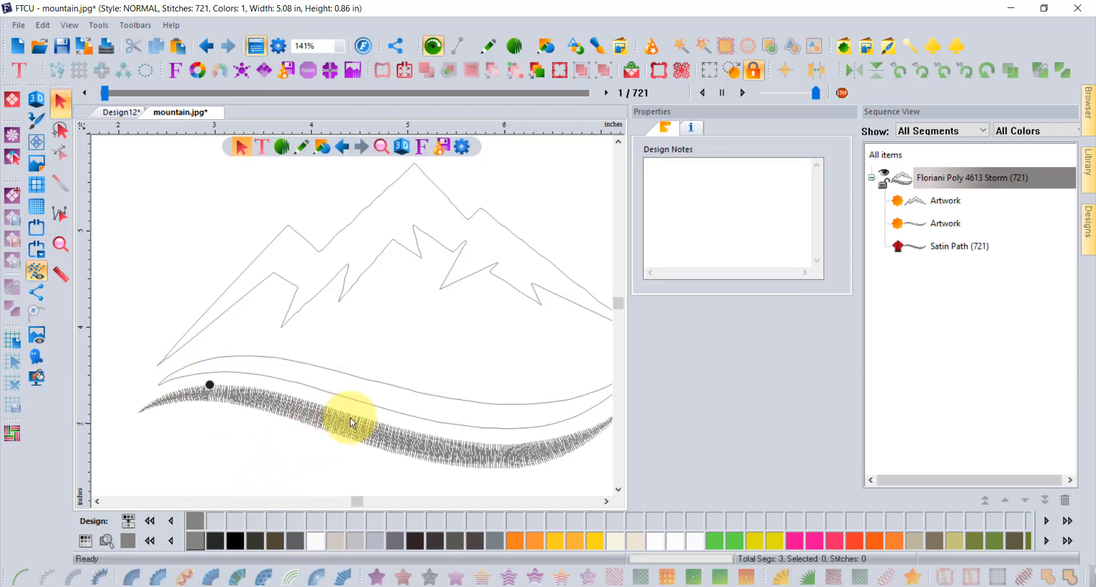
click(606, 501)
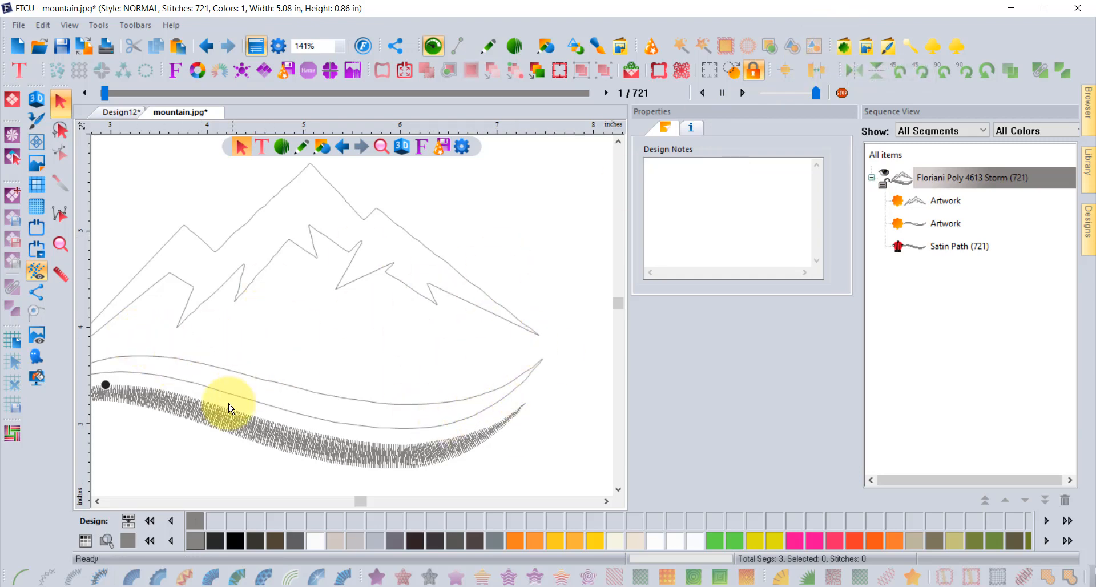
click(97, 501)
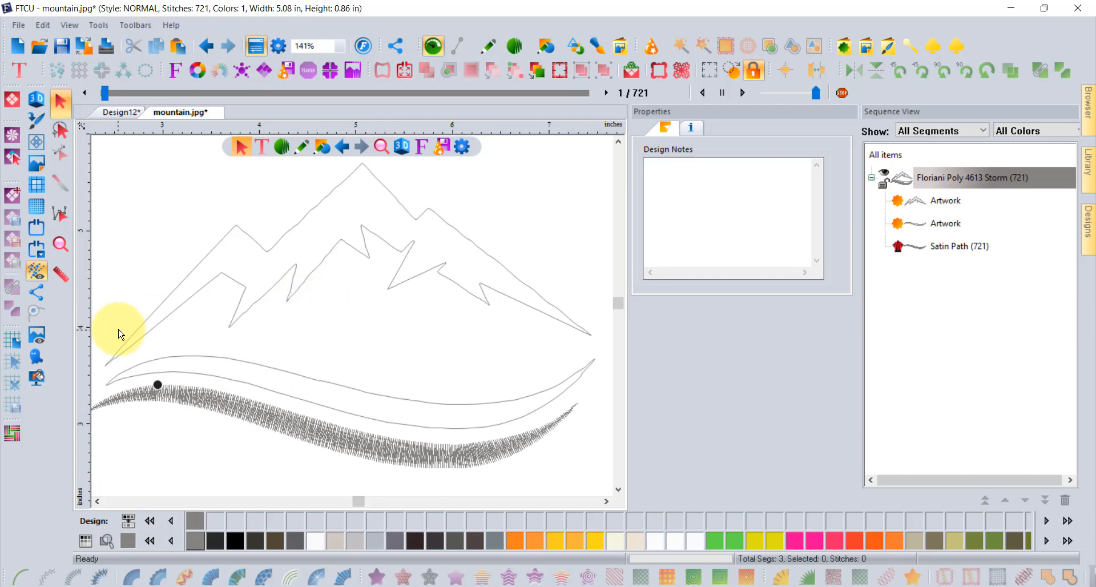
click(38, 336)
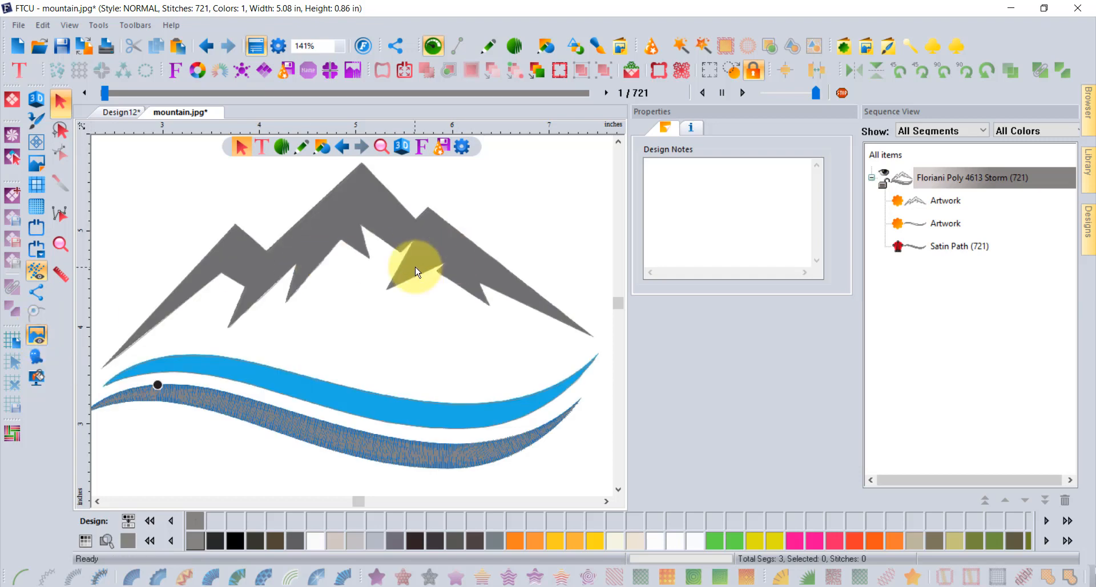
click(410, 242)
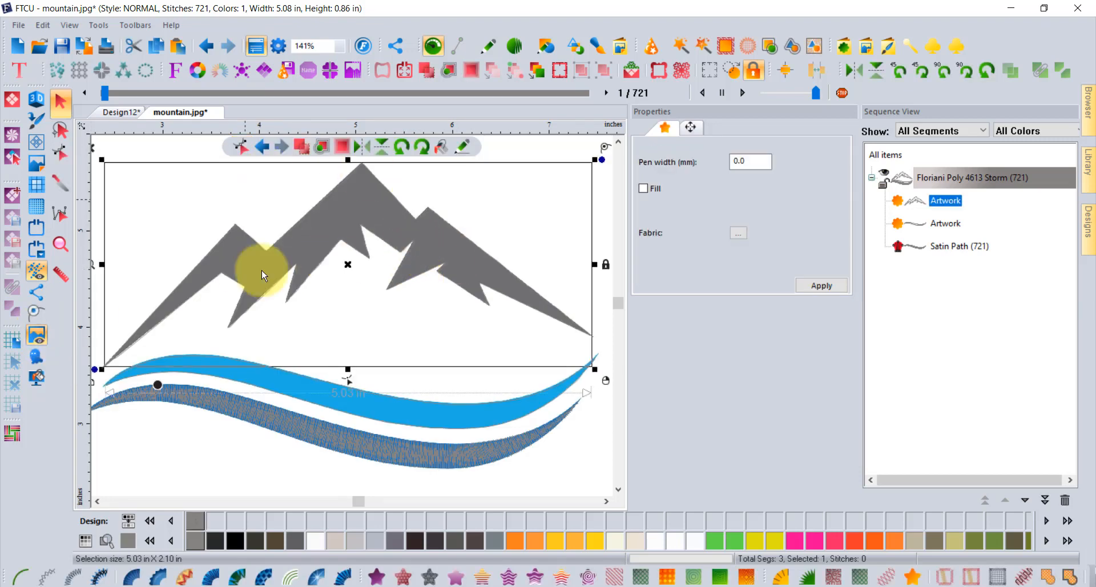
key(Delete)
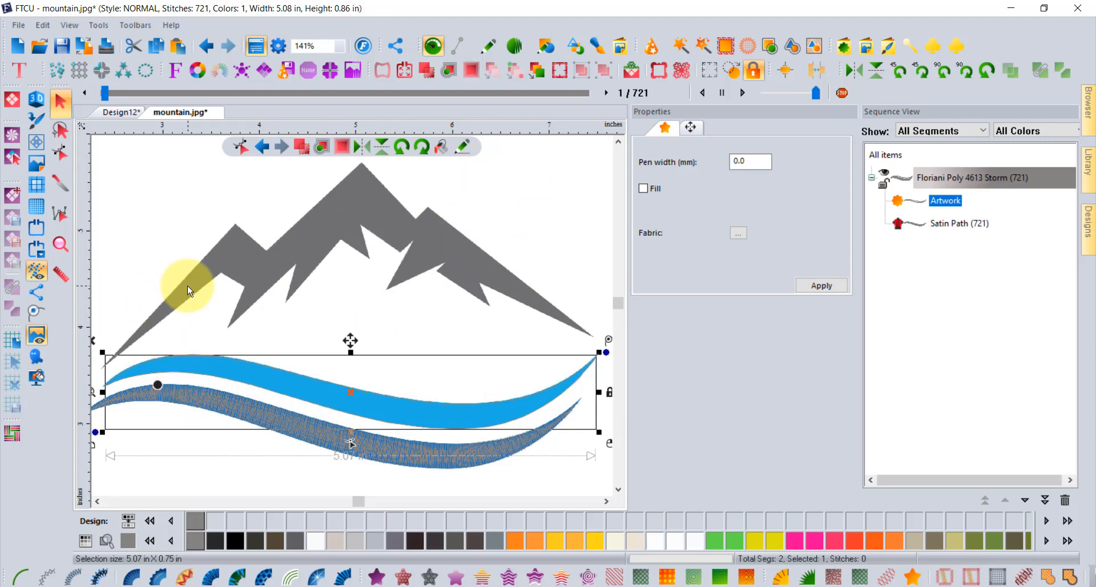
- With the Artwork tool, trace the mountain from its first peak to the lower left tip and along the inner edge to the first downward spike's tip
click(488, 50)
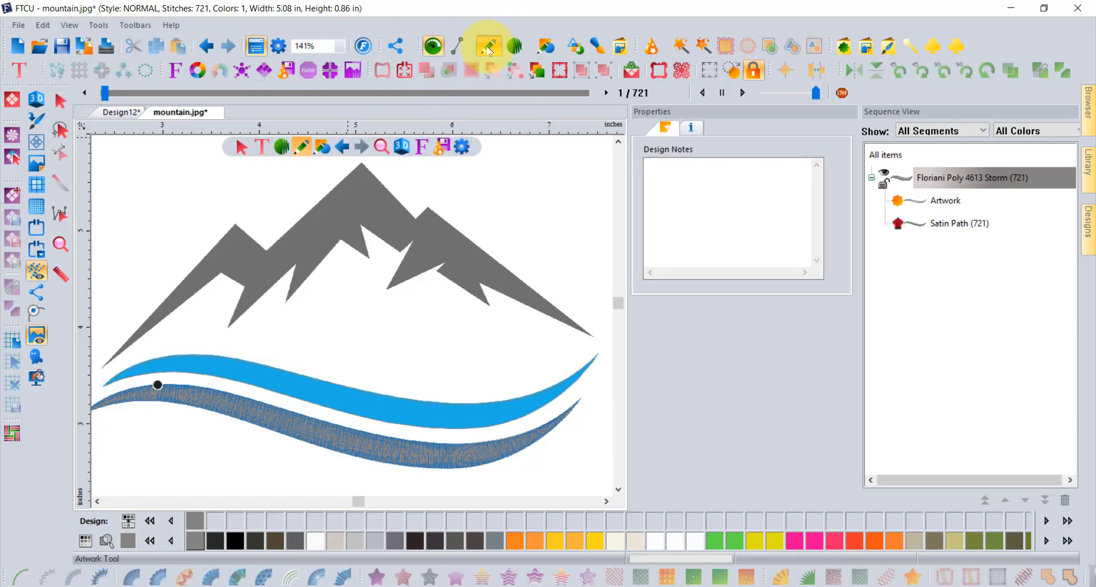
click(235, 224)
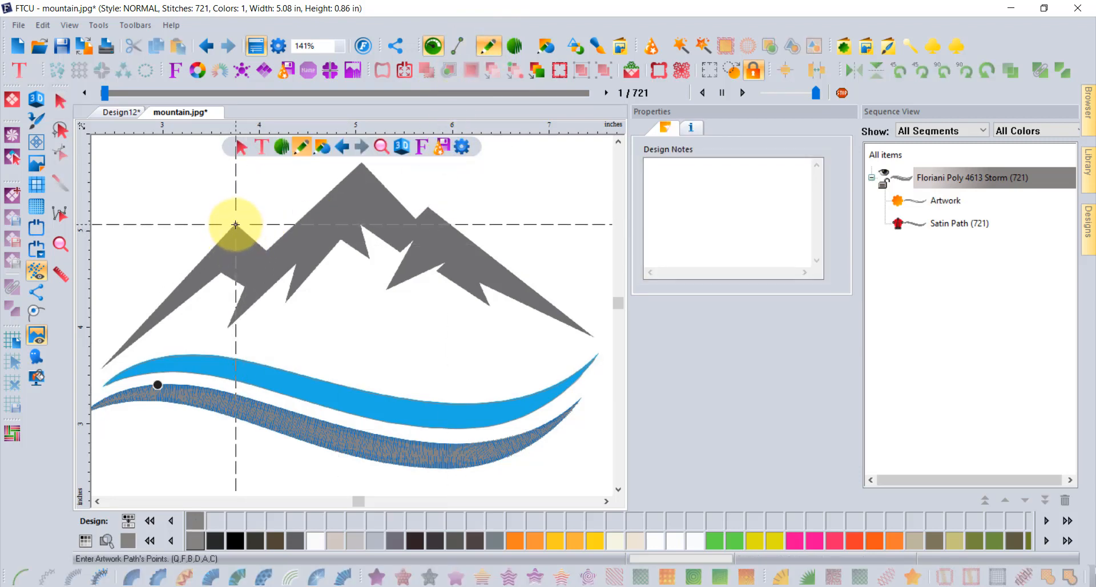
click(104, 368)
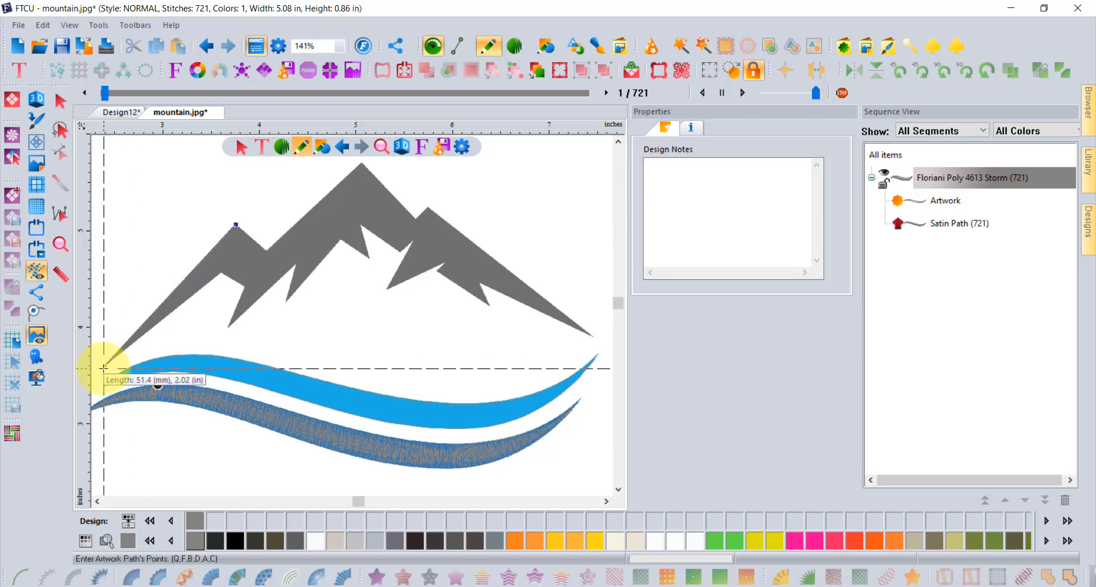
click(219, 274)
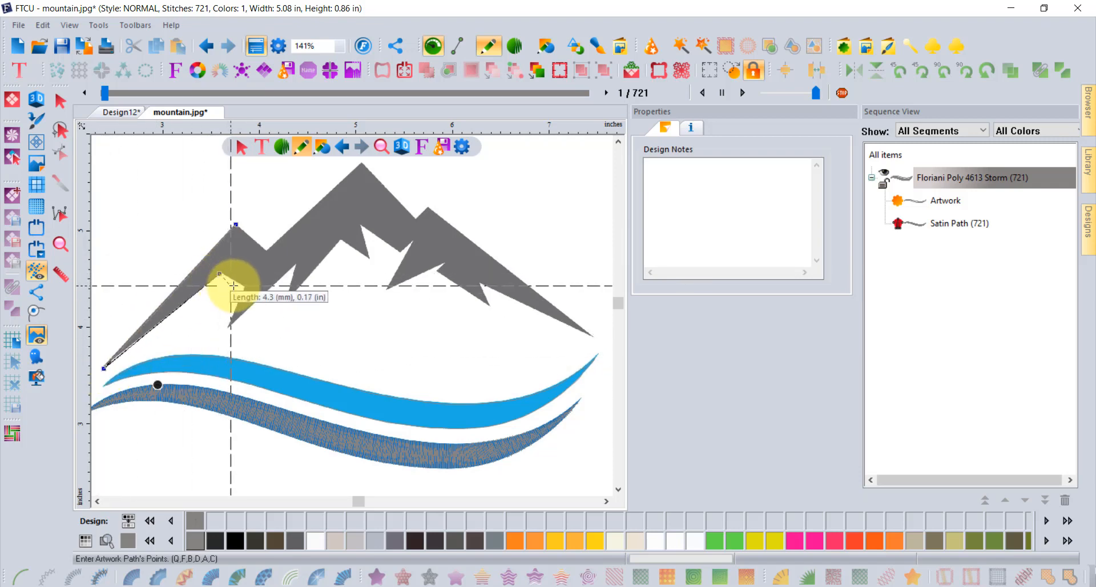
click(247, 287)
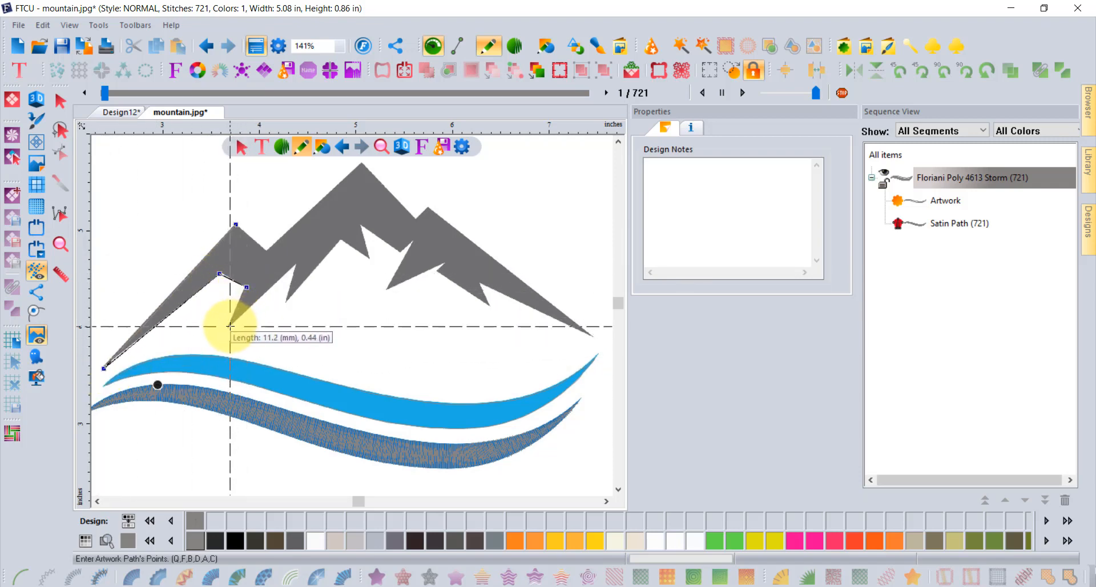
click(230, 326)
click(294, 264)
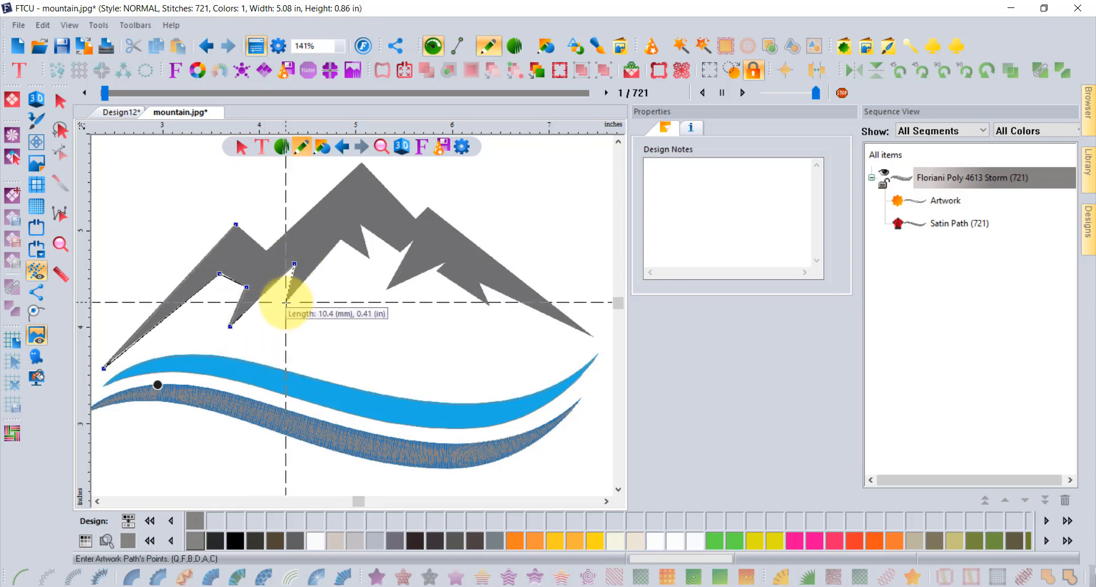
click(285, 300)
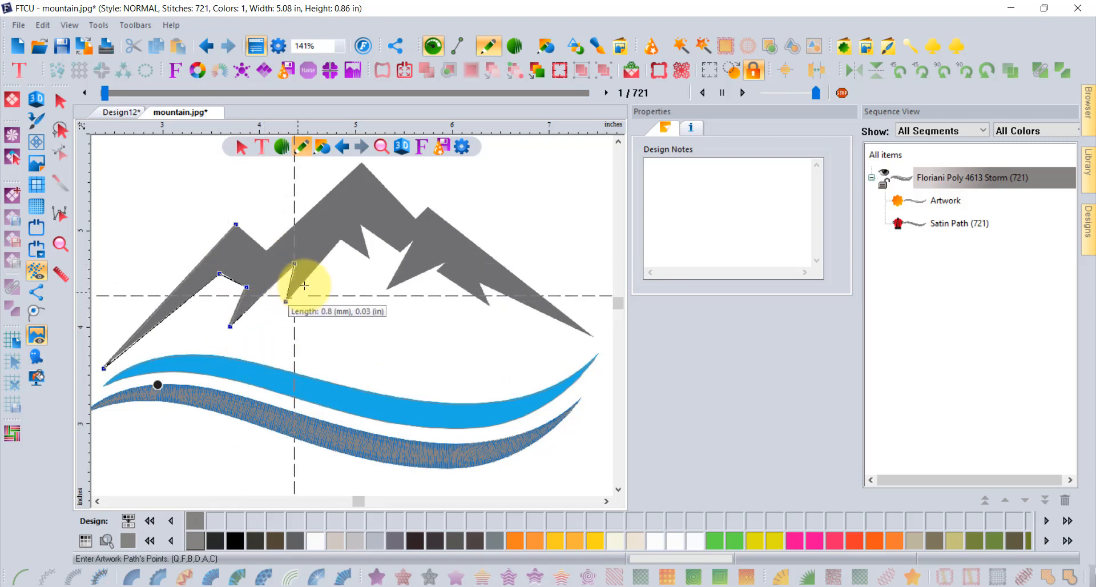
click(338, 240)
click(369, 257)
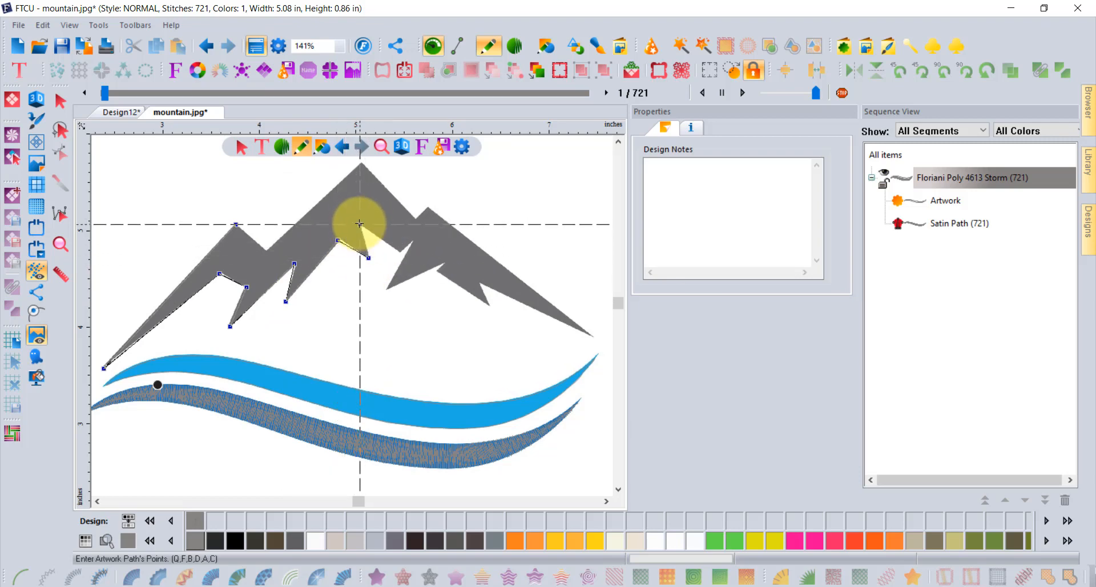
click(359, 223)
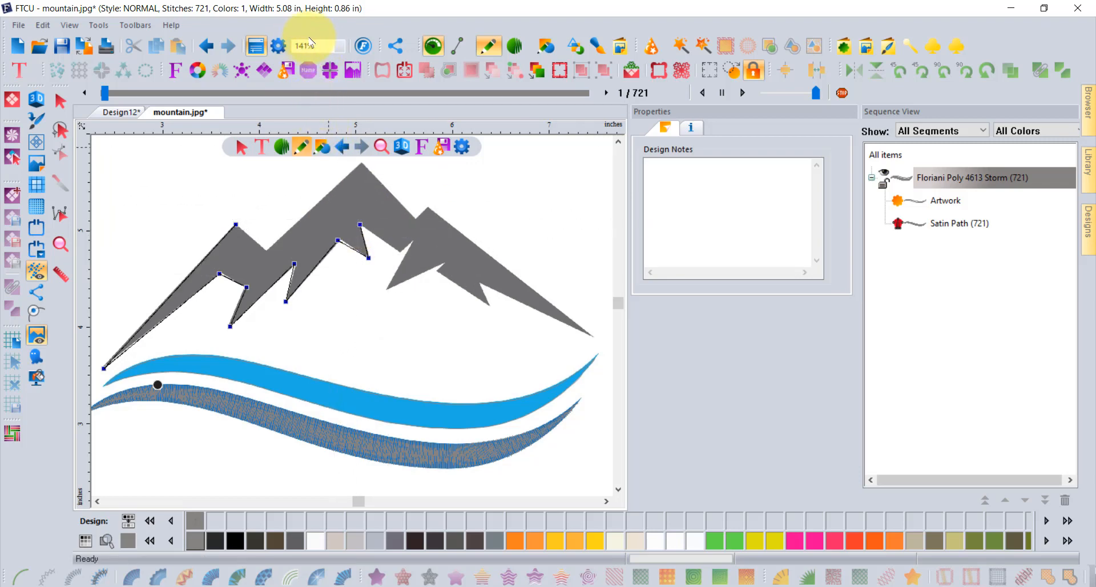
scroll(347, 224, up, 2)
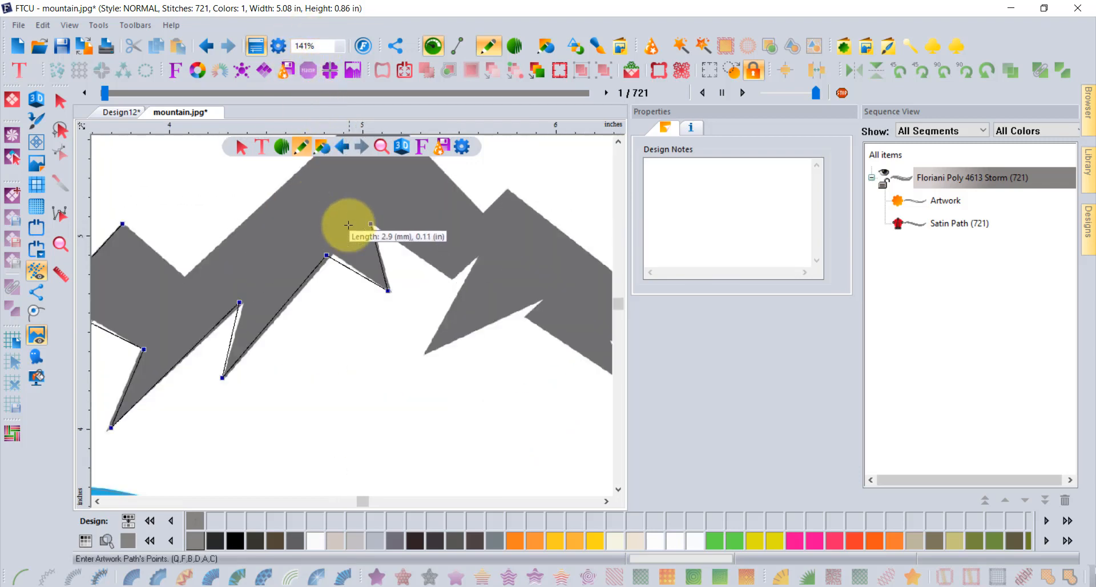
scroll(348, 225, up, 1)
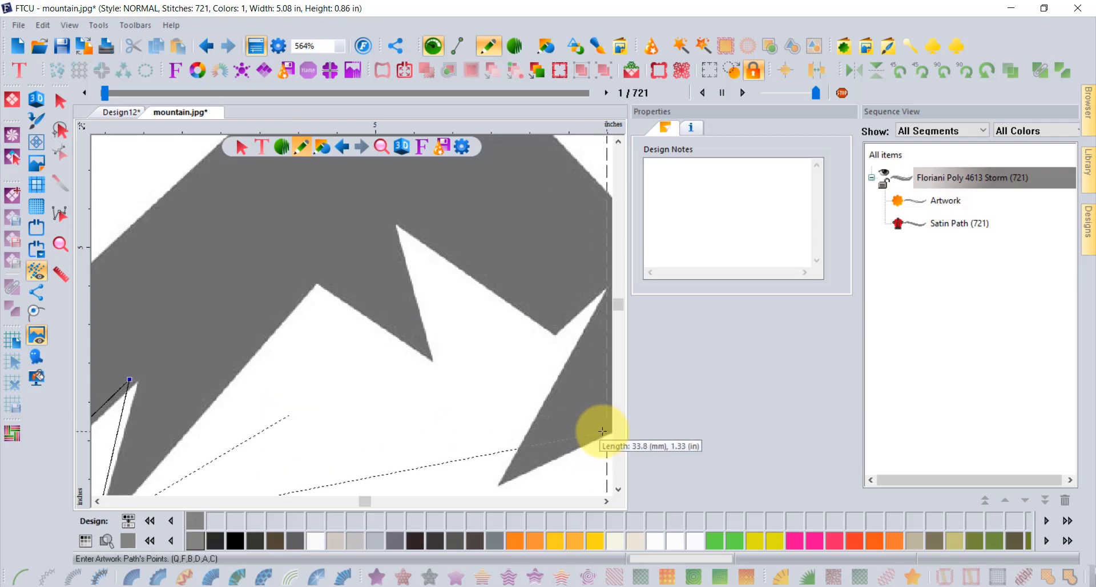
scroll(322, 401, down, 1)
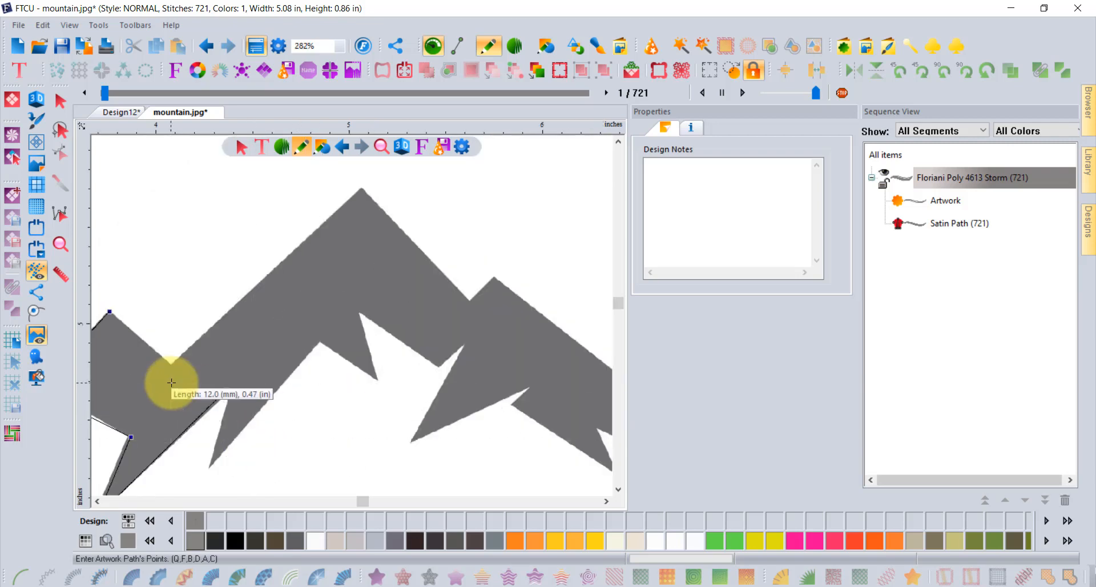
scroll(238, 392, up, 1)
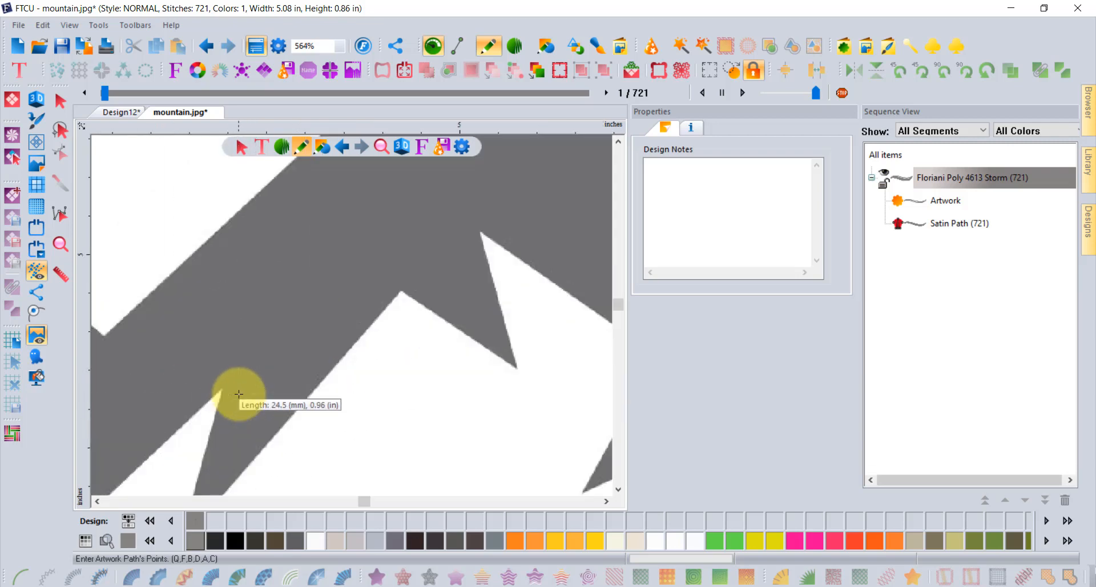
scroll(237, 386, down, 1)
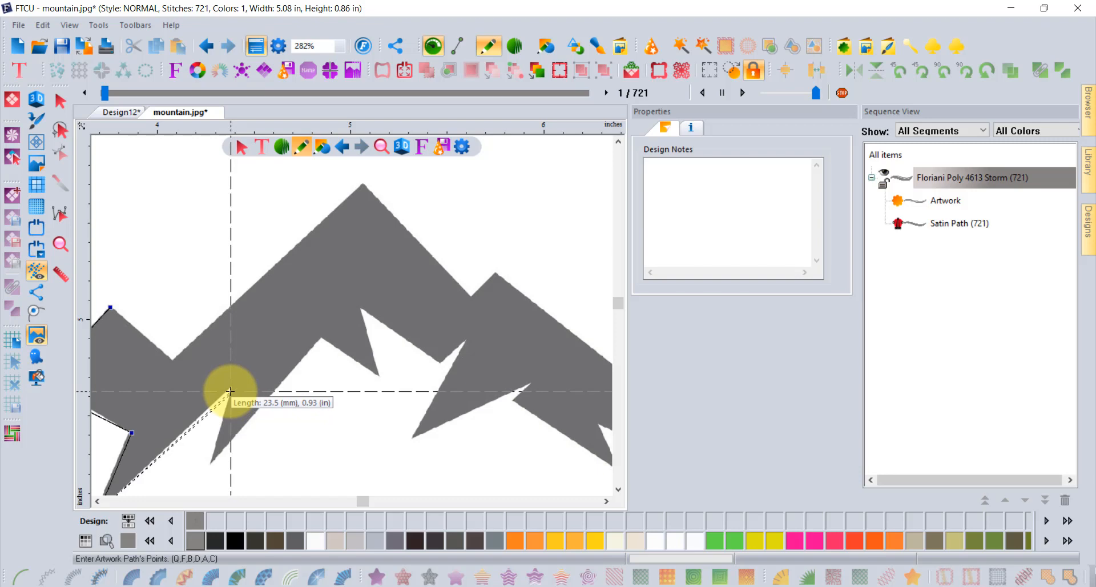
- Extend the mountain outline to the notch after the first spike and down to the exact tip of the second spike, replacing the misplaced tip point
scroll(230, 391, up, 2)
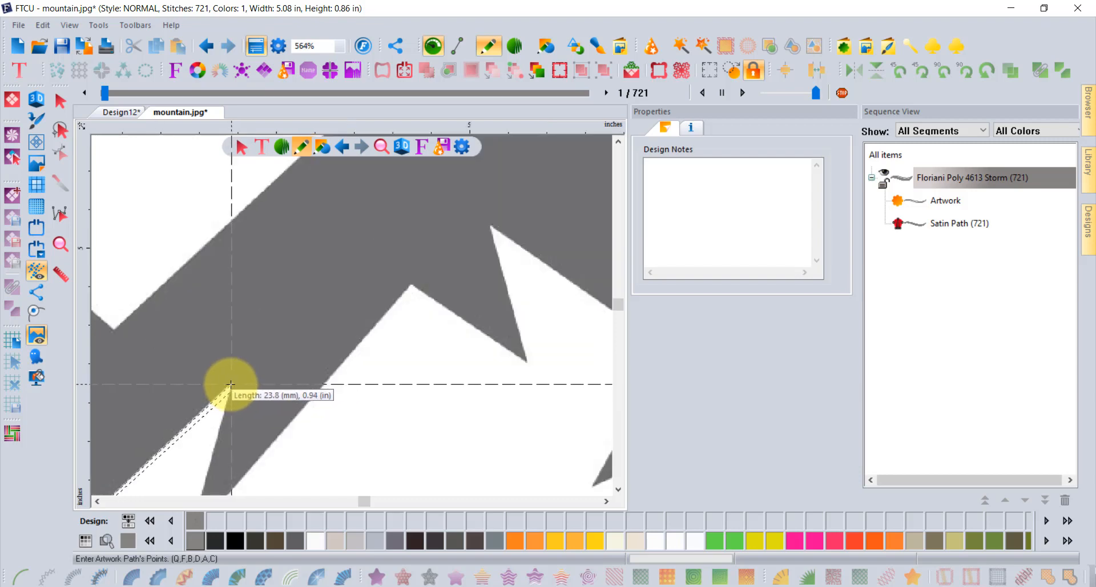
click(231, 384)
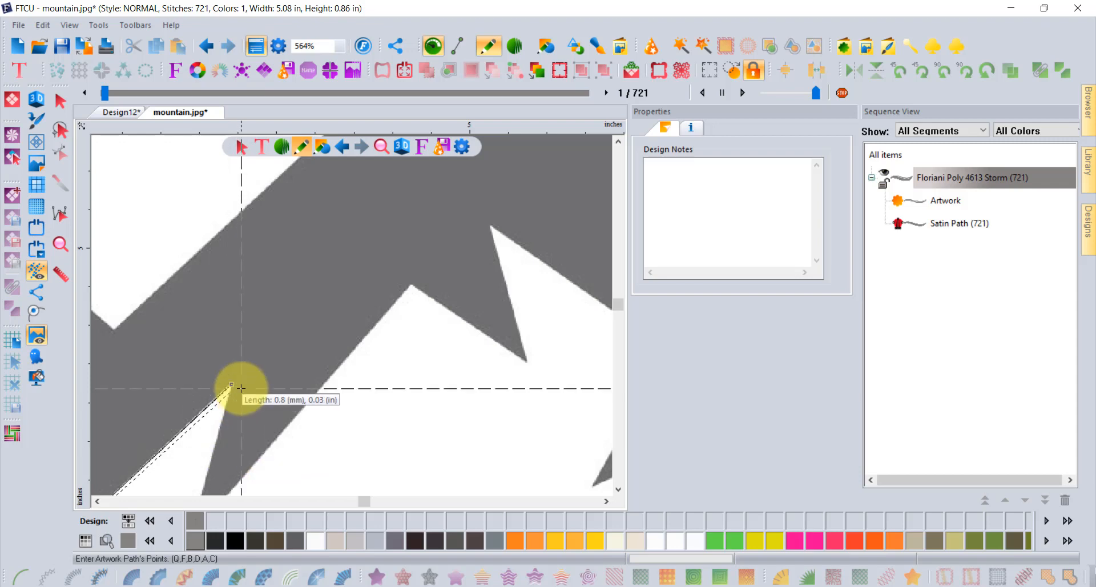
scroll(240, 388, down, 2)
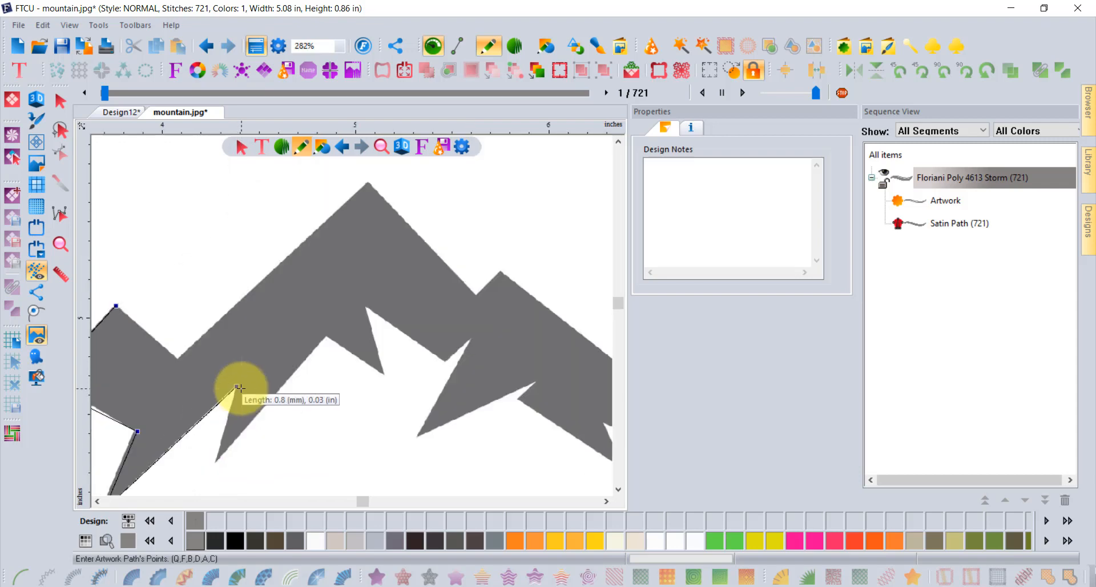
click(219, 460)
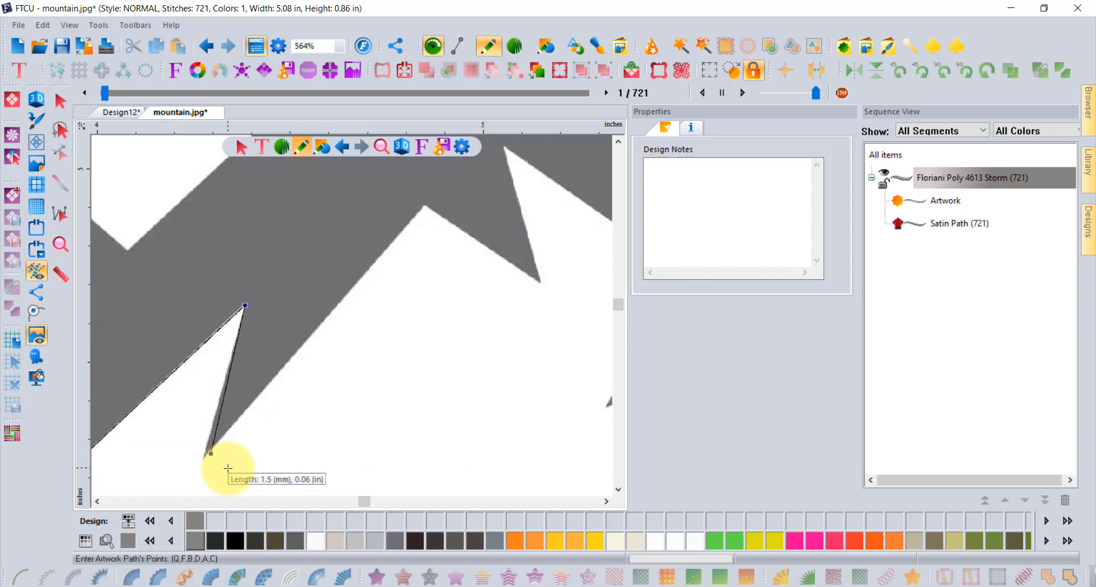
scroll(220, 461, up, 2)
scroll(227, 464, up, 2)
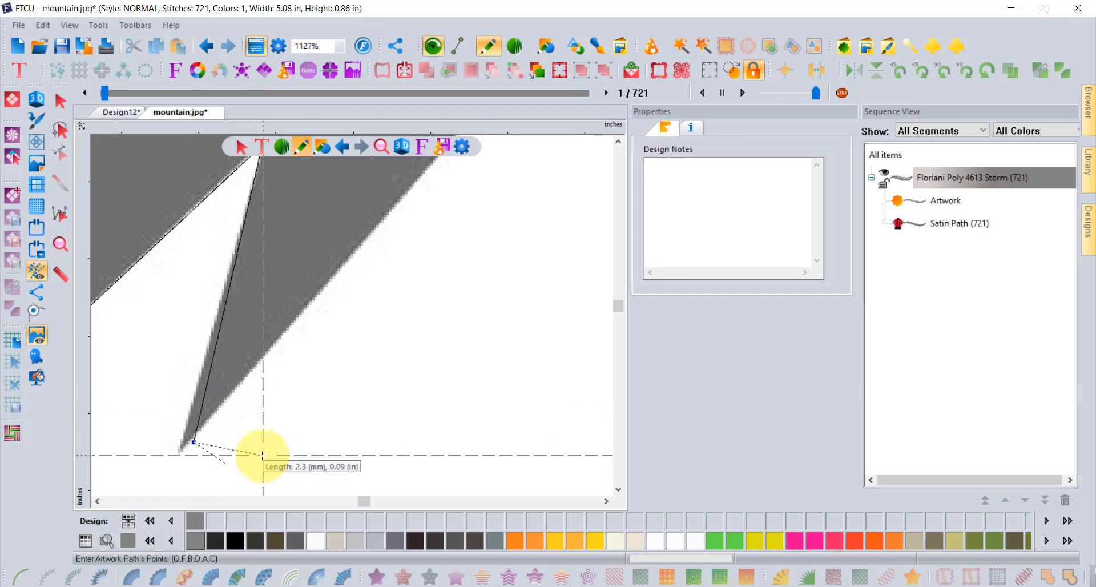
key(BackSpace)
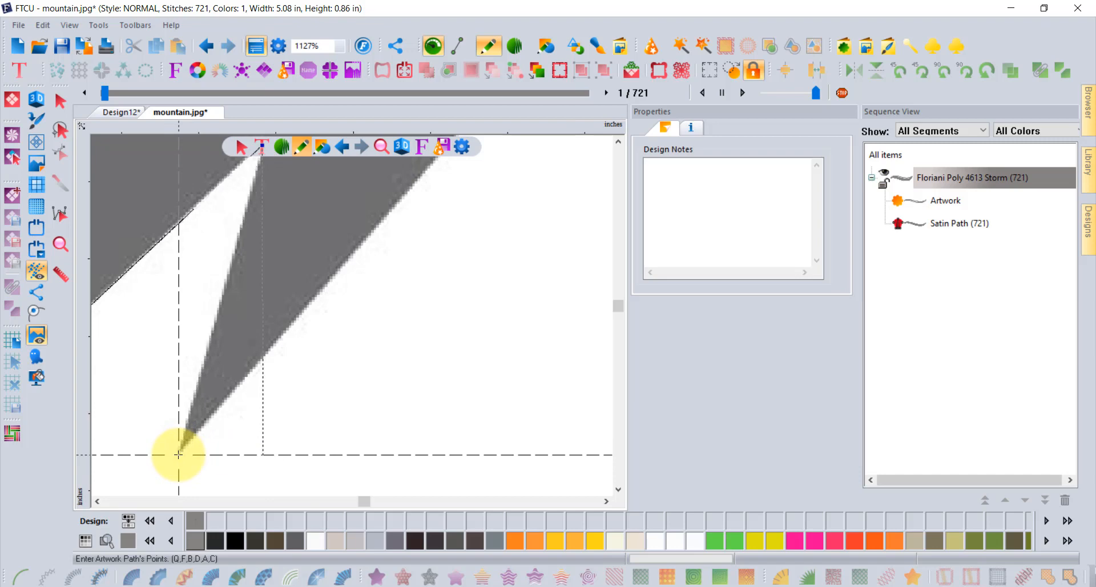
click(178, 454)
- Continue the outline up the second spike's far edge, around the short third spike and into the notch beneath the main peak
scroll(295, 368, down, 2)
scroll(294, 368, down, 1)
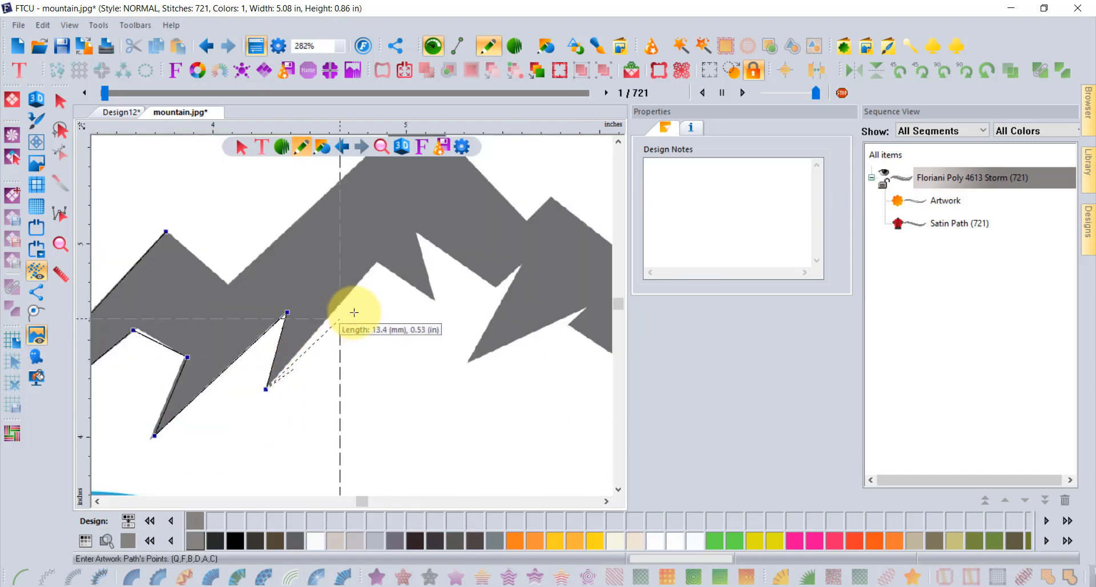
click(379, 265)
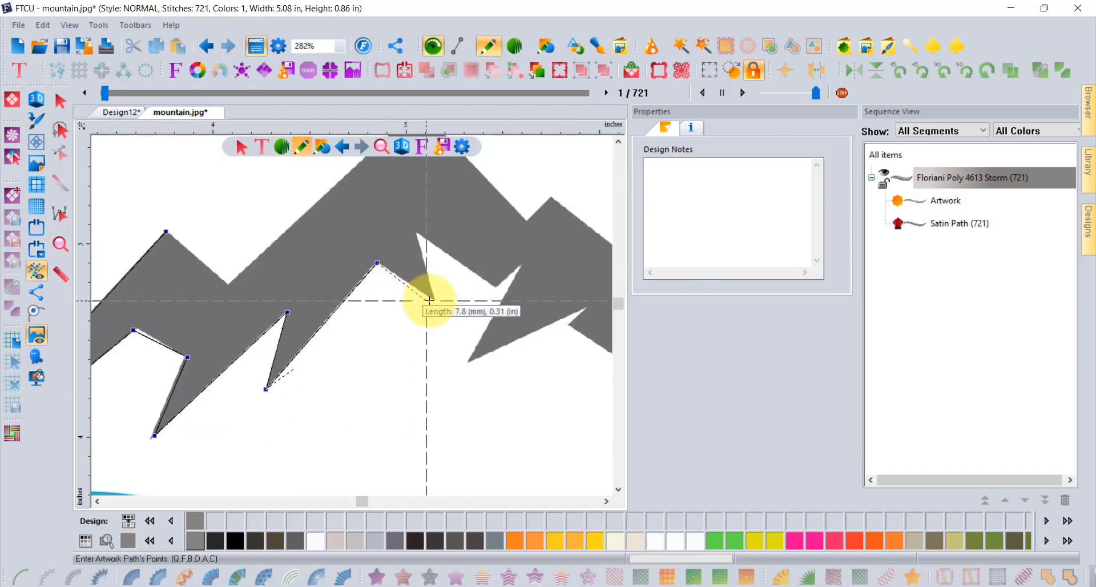
click(435, 299)
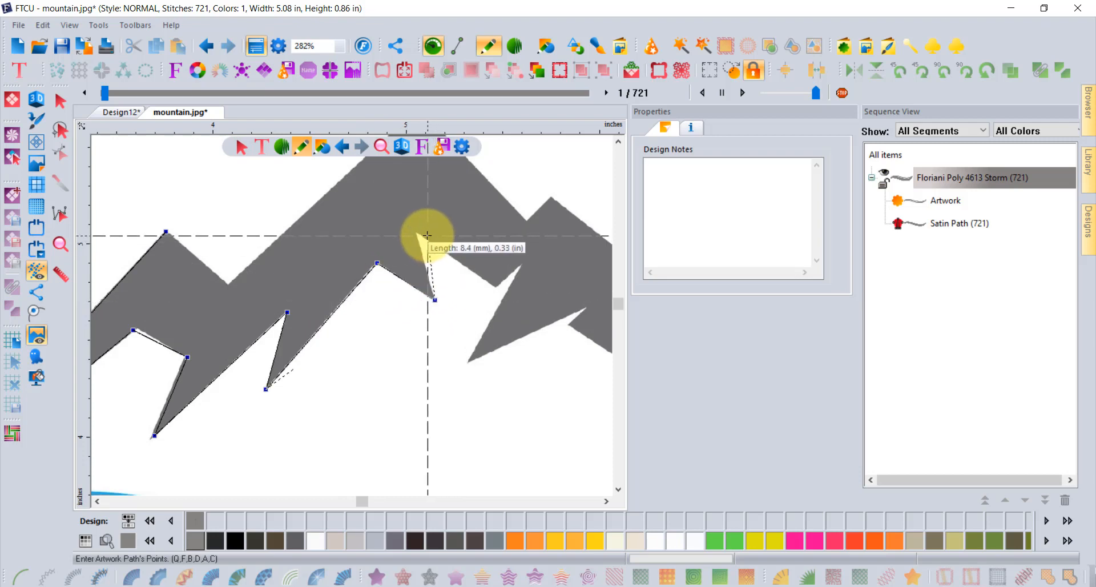
click(417, 232)
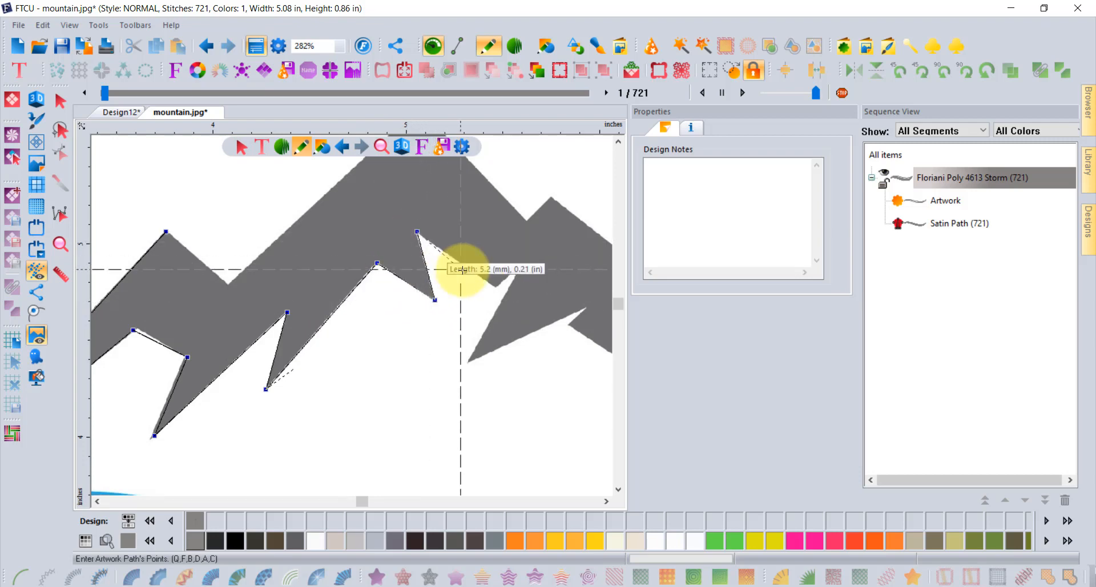
- Trace the small step after that notch and the large fourth spike, ending at the inner corner on its far side
click(495, 285)
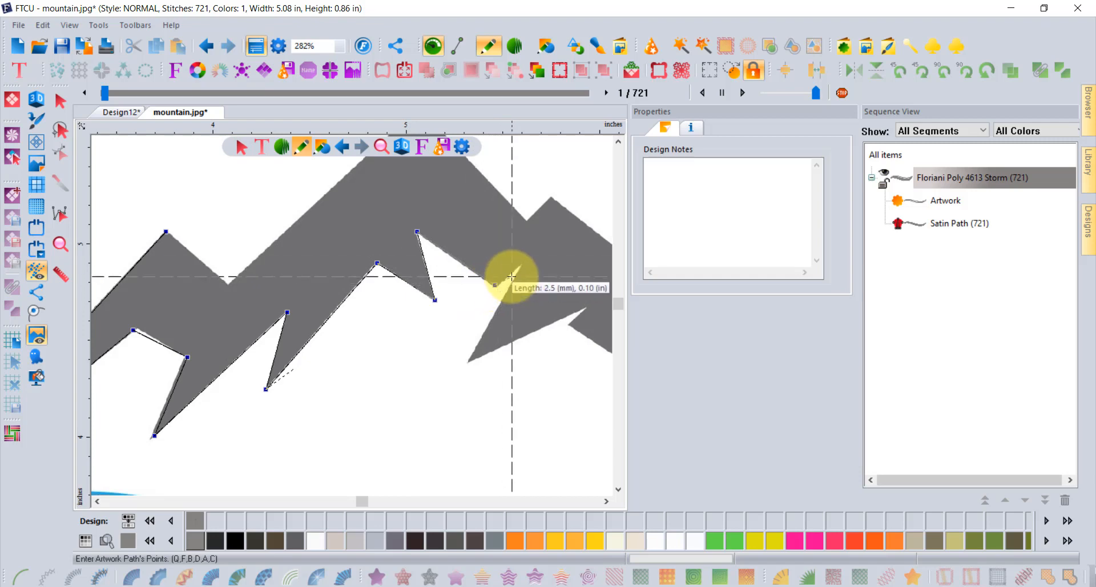
click(523, 264)
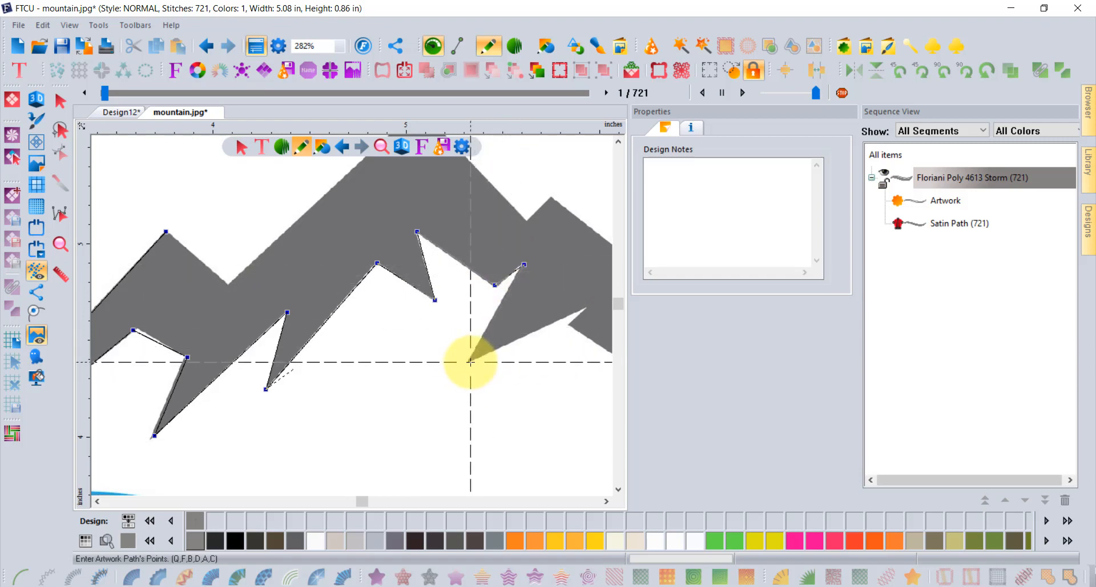
click(470, 362)
click(583, 307)
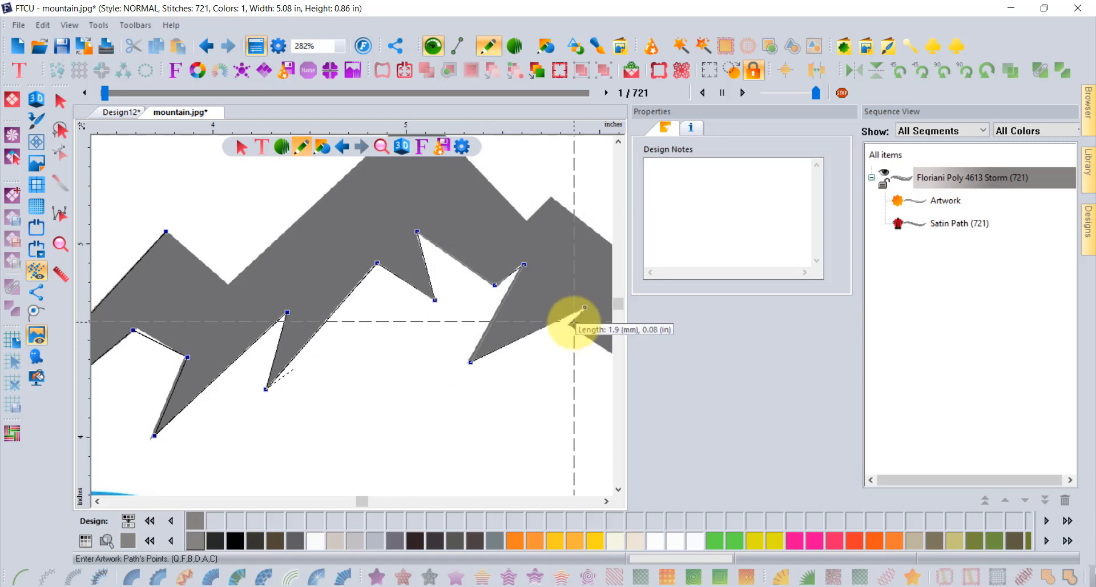
- Continue the mountain outline past the small step, down to the last spike's tip, into its notch and out to the mountain's far right tip
click(570, 324)
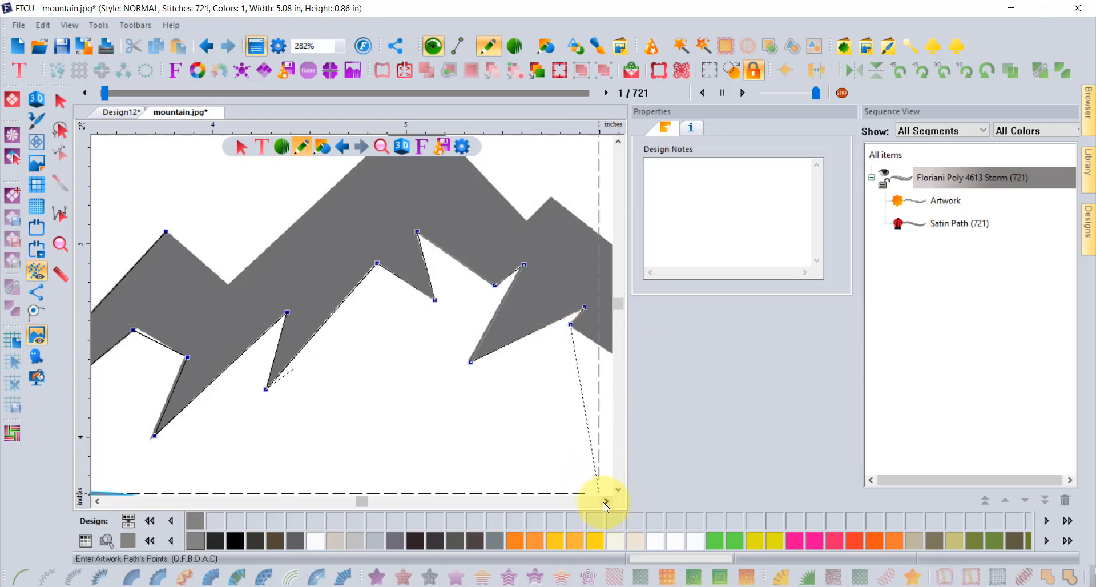
scroll(583, 375, down, 1)
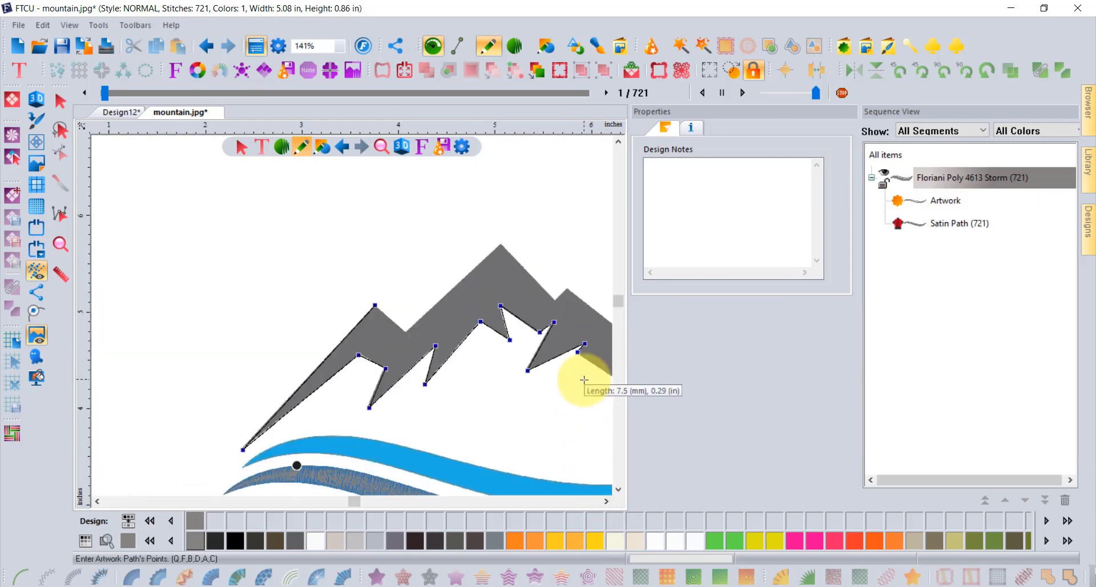
click(607, 503)
click(607, 503)
click(606, 503)
click(607, 504)
click(607, 503)
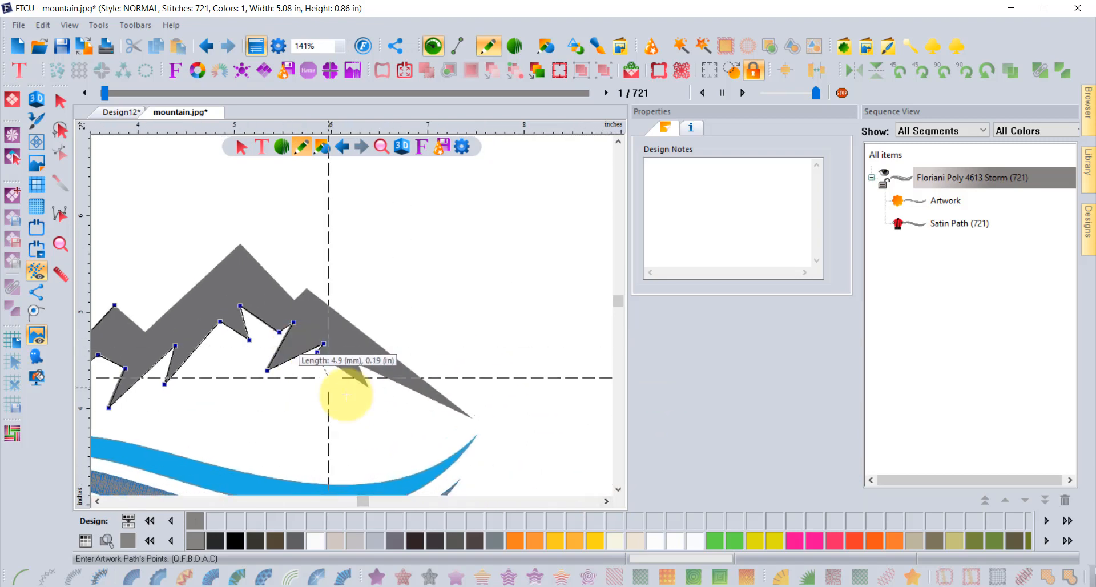
scroll(346, 394, up, 1)
scroll(370, 374, up, 1)
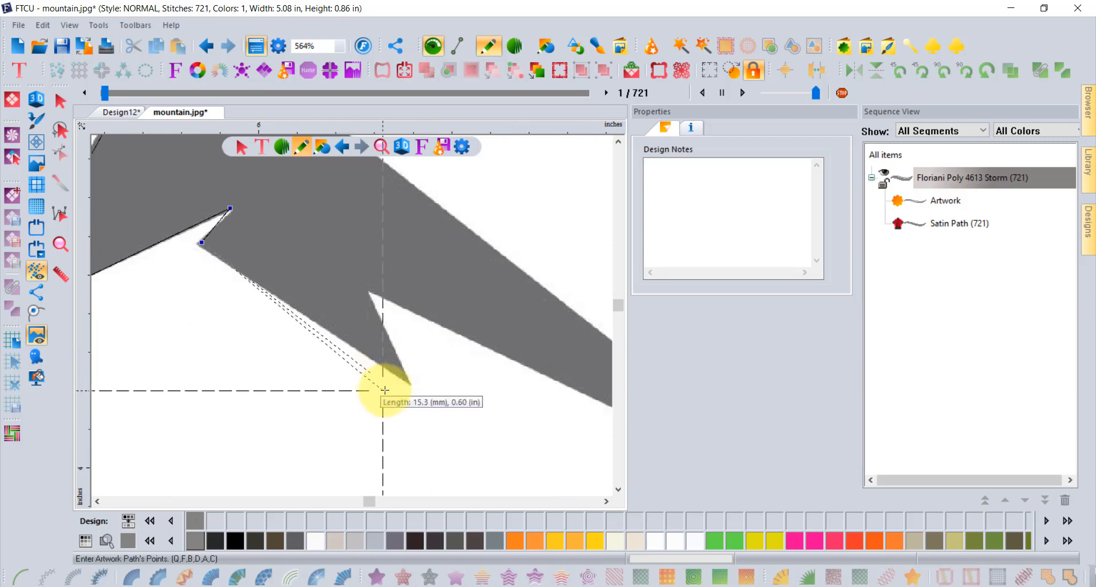
click(410, 385)
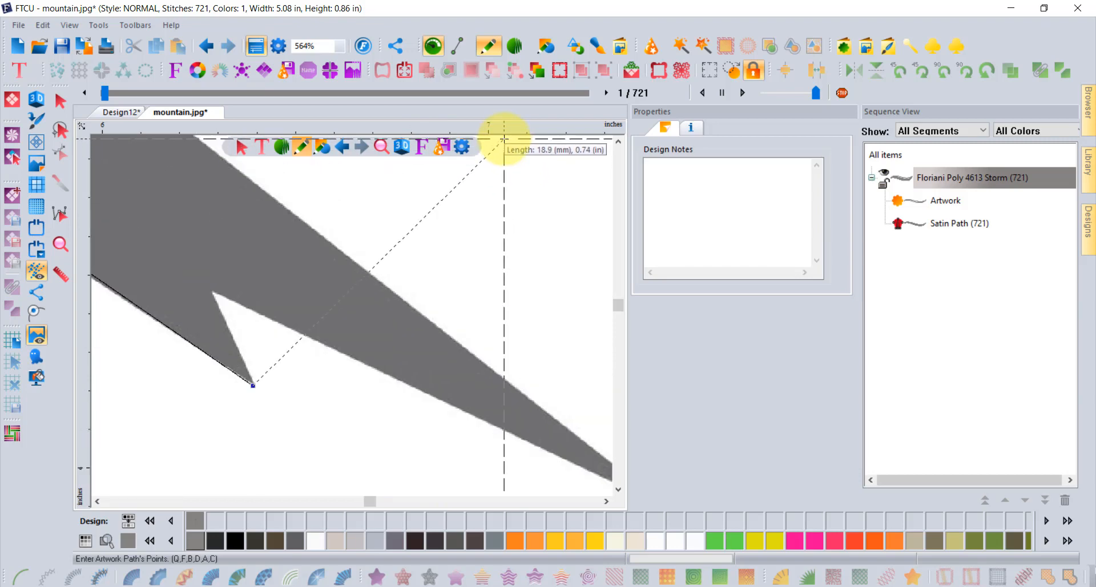
click(212, 327)
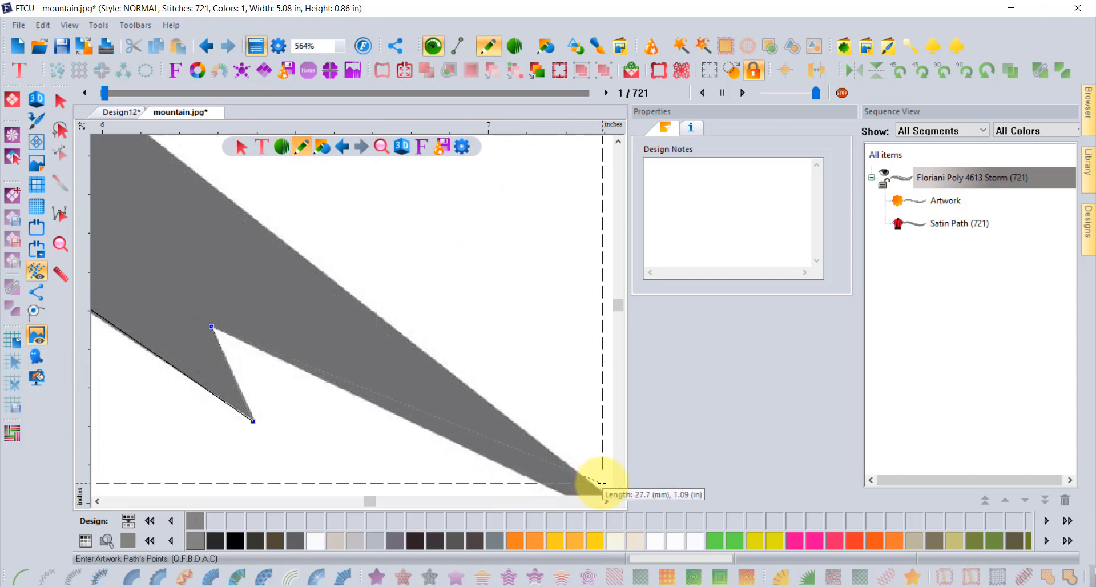
click(566, 473)
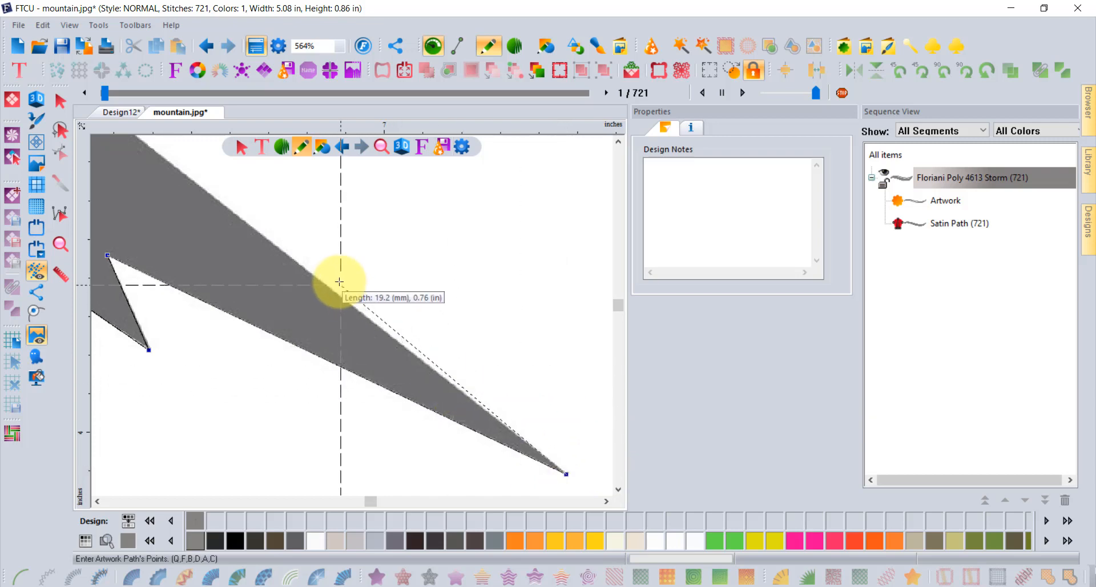
- Trace the outer ridge back over the small peak and the main summit to the notch beside the first peak, and finish the outline
click(315, 277)
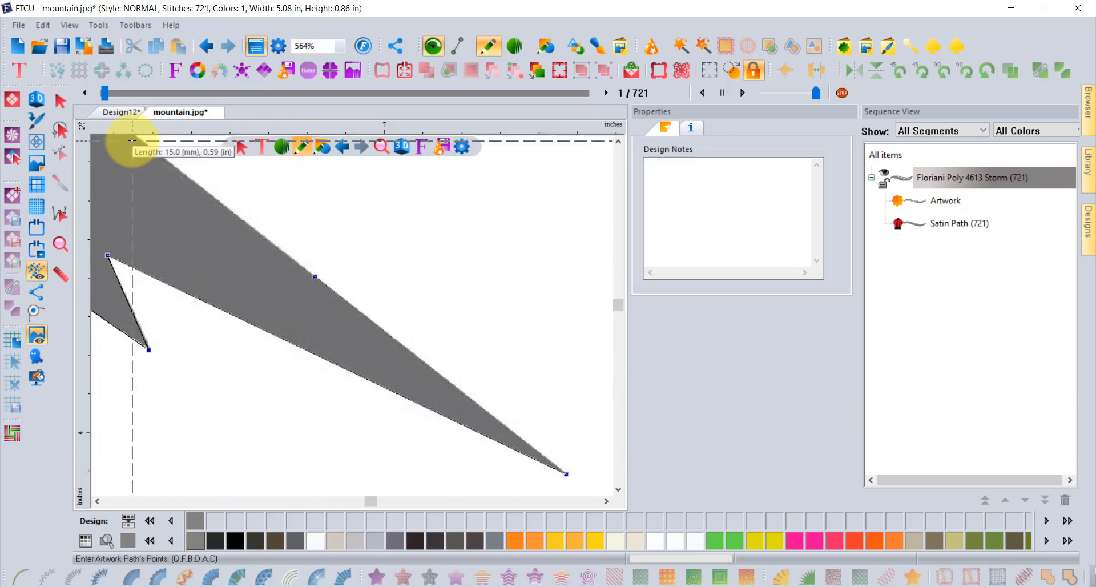
scroll(132, 140, up, 3)
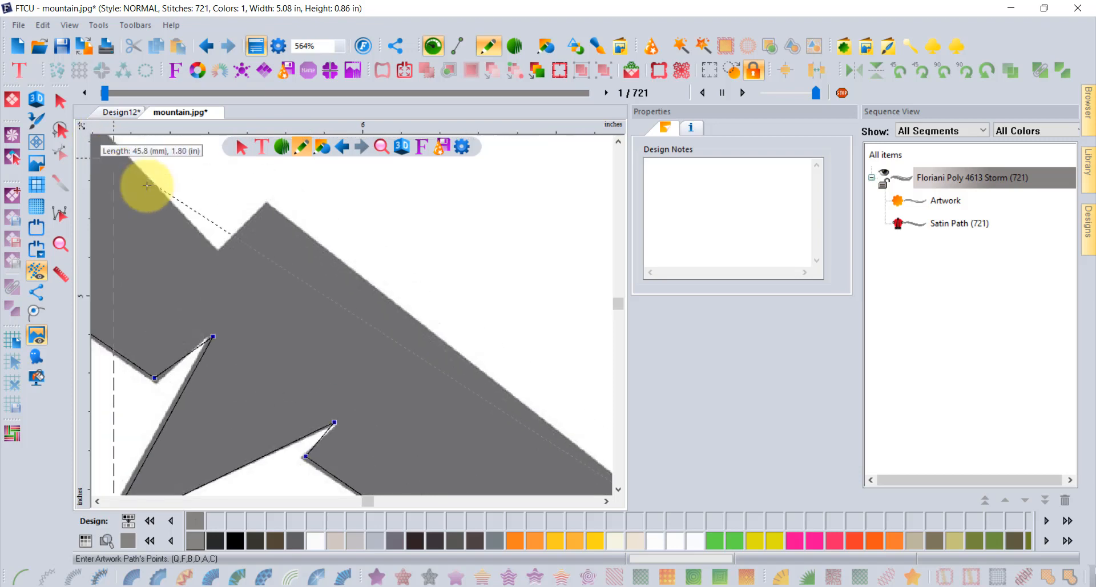
click(267, 201)
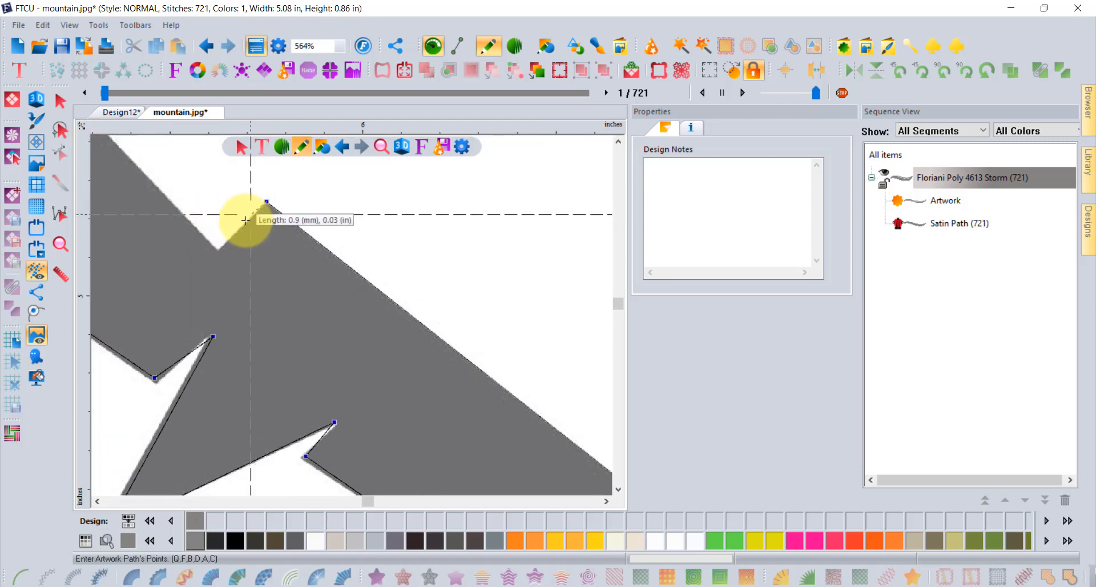
click(217, 250)
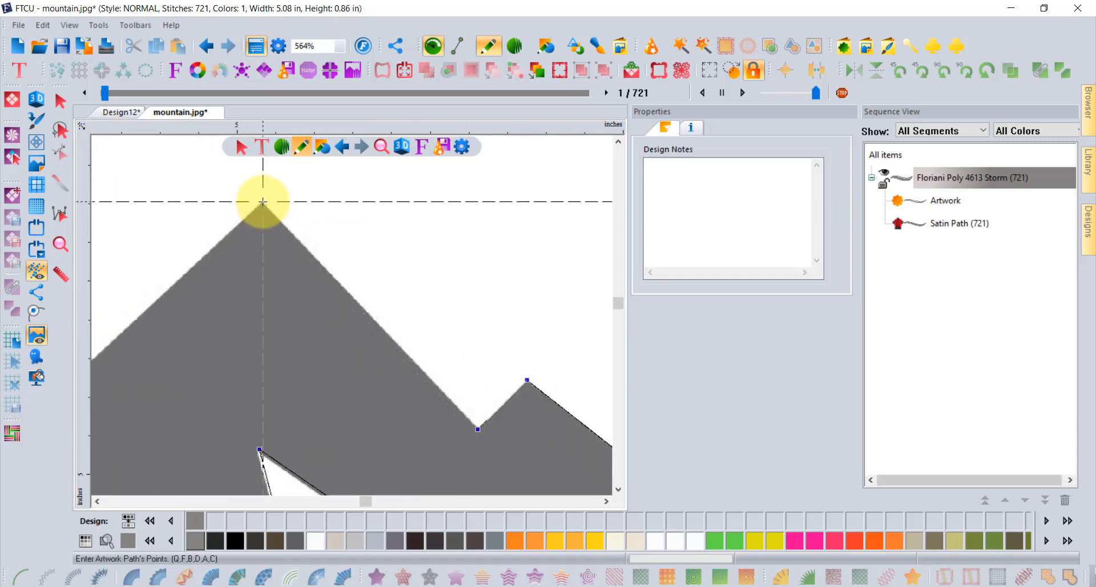
click(263, 201)
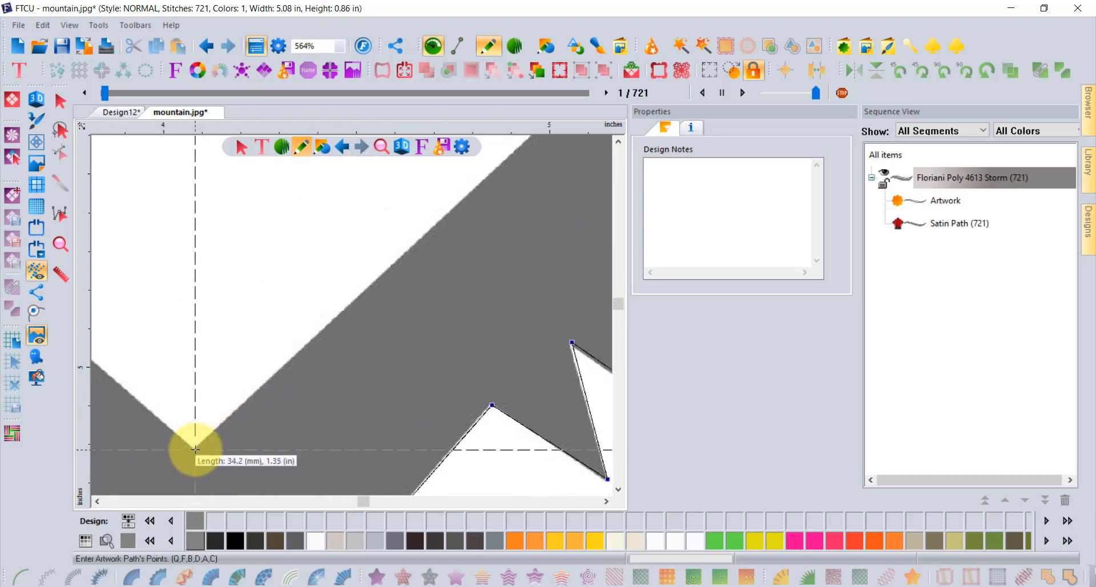
click(194, 449)
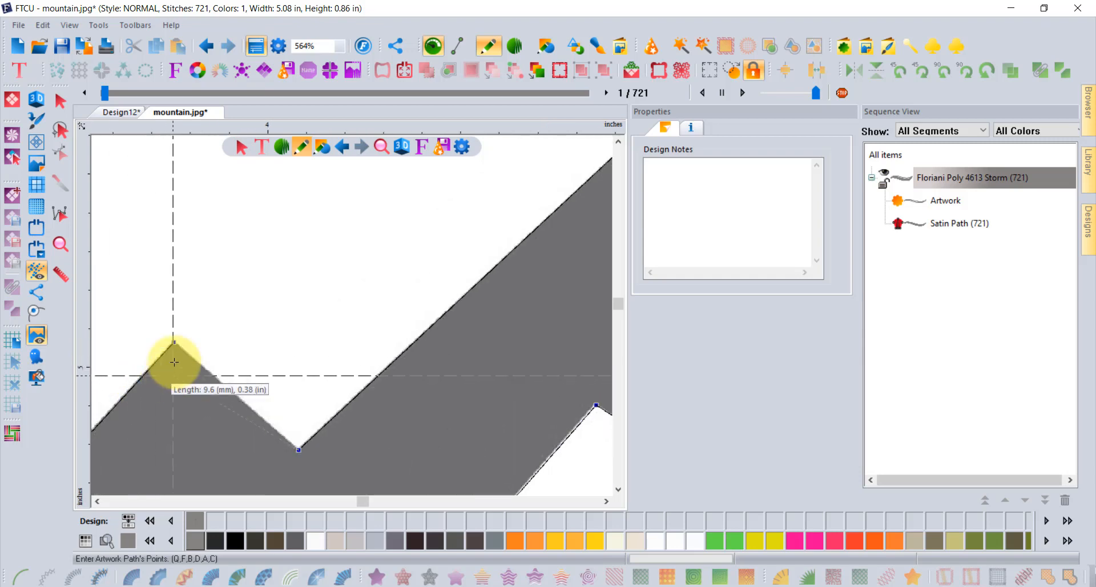
click(174, 342)
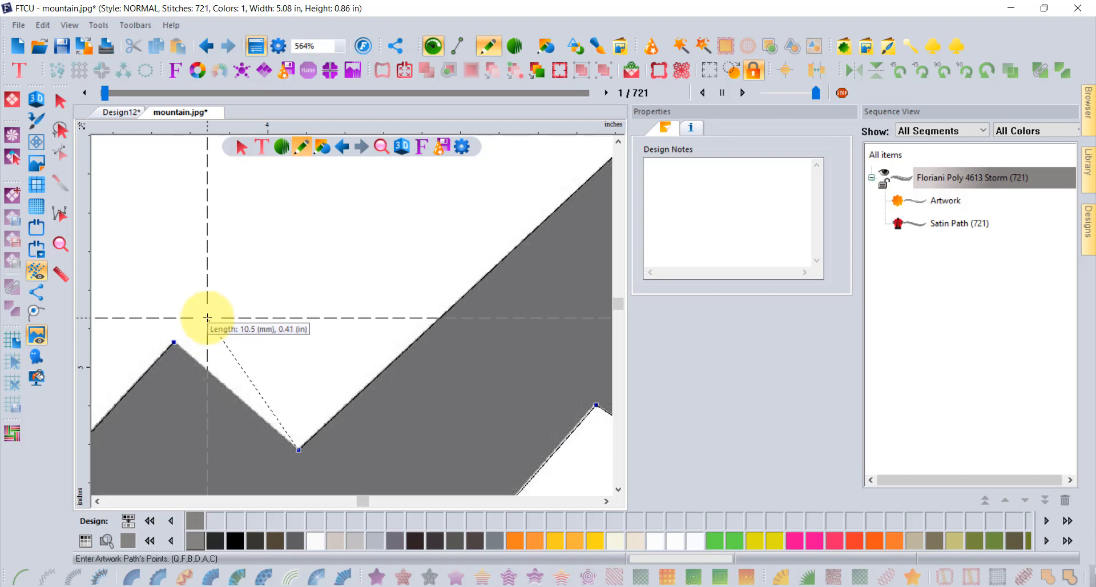
key(Return)
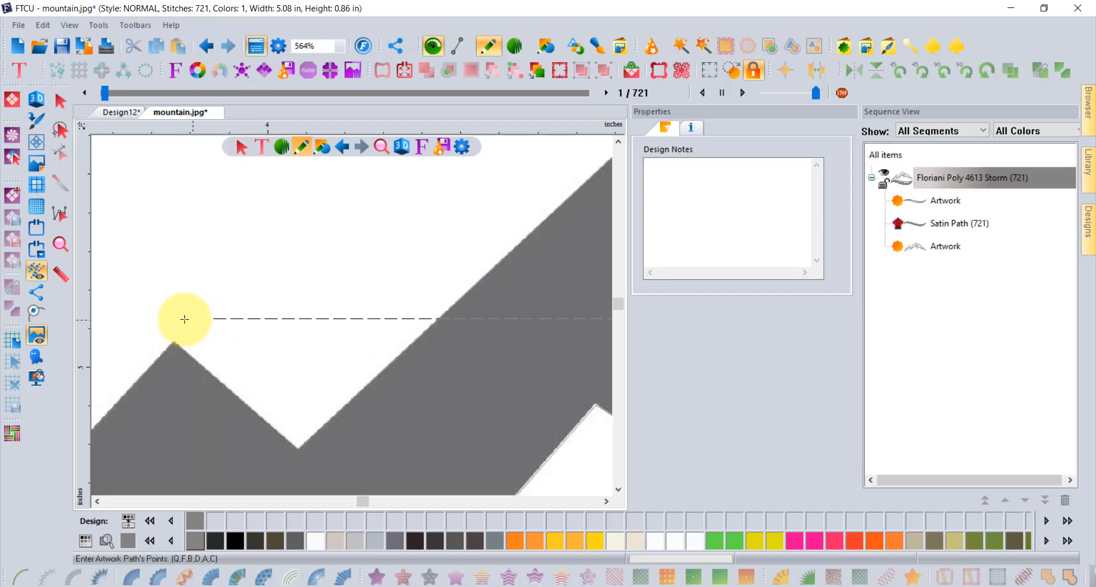
- Hide the background image, select the new mountain outline and close its gap at the first peak
click(37, 337)
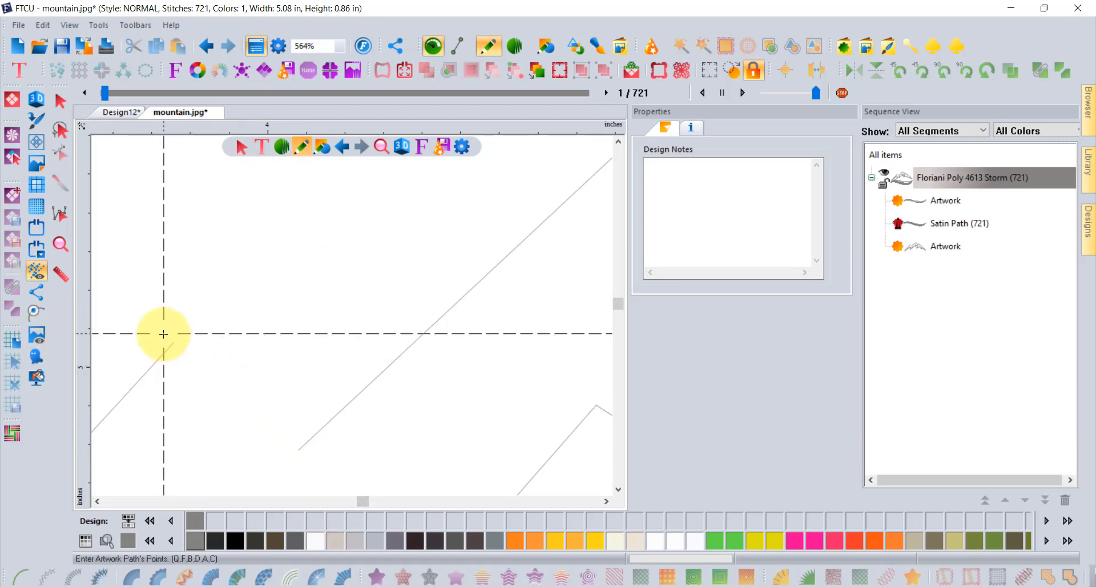
click(57, 95)
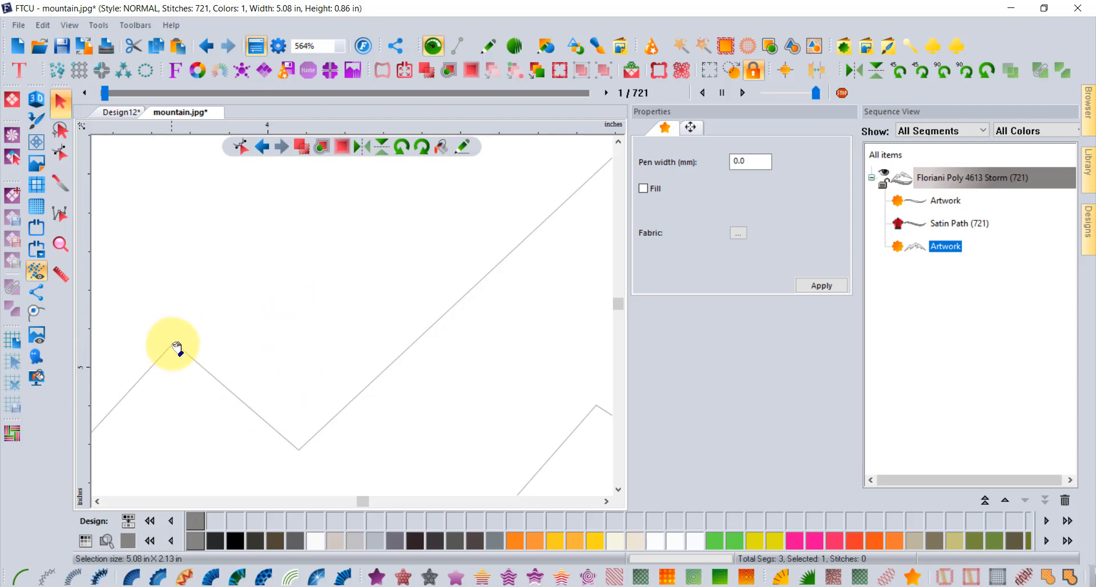
scroll(177, 347, up, 2)
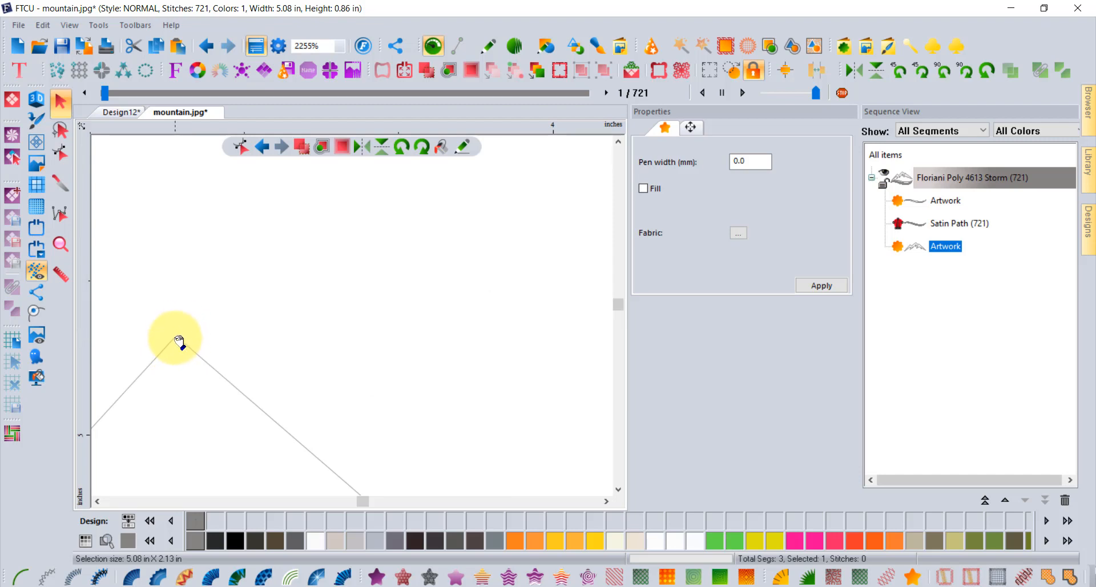
scroll(257, 359, down, 4)
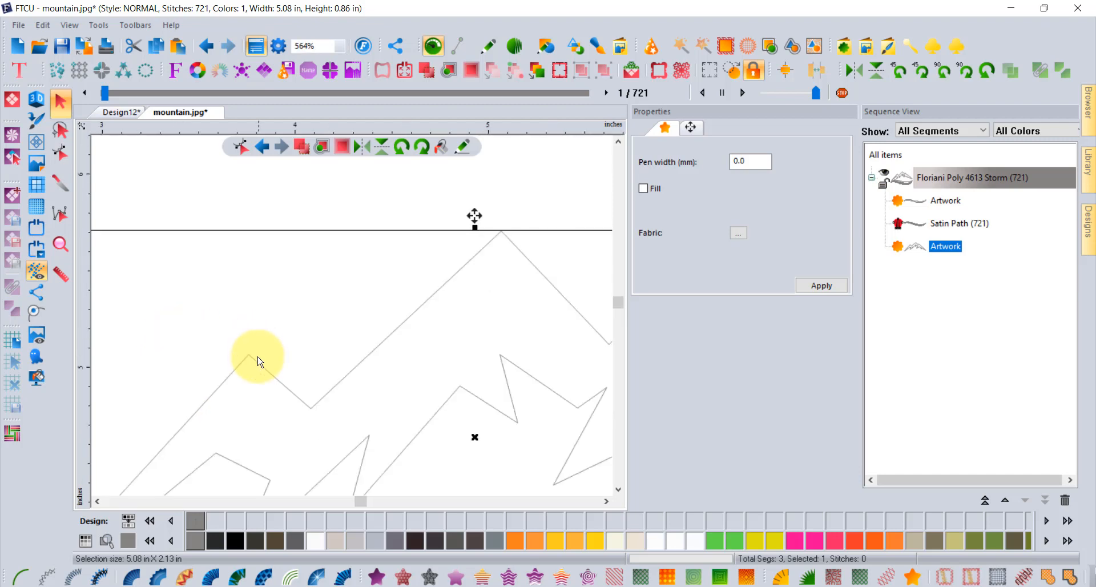
scroll(258, 354, down, 1)
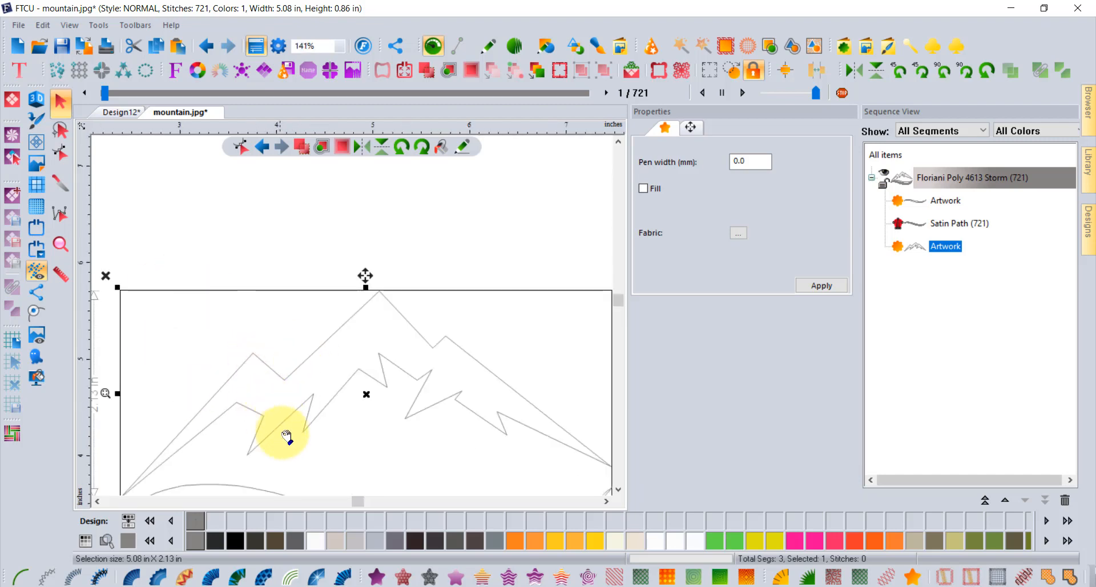
- Apply Standard Fill to the closed mountain outline, undo back to the open outline, and apply Standard Fill to that one
click(375, 576)
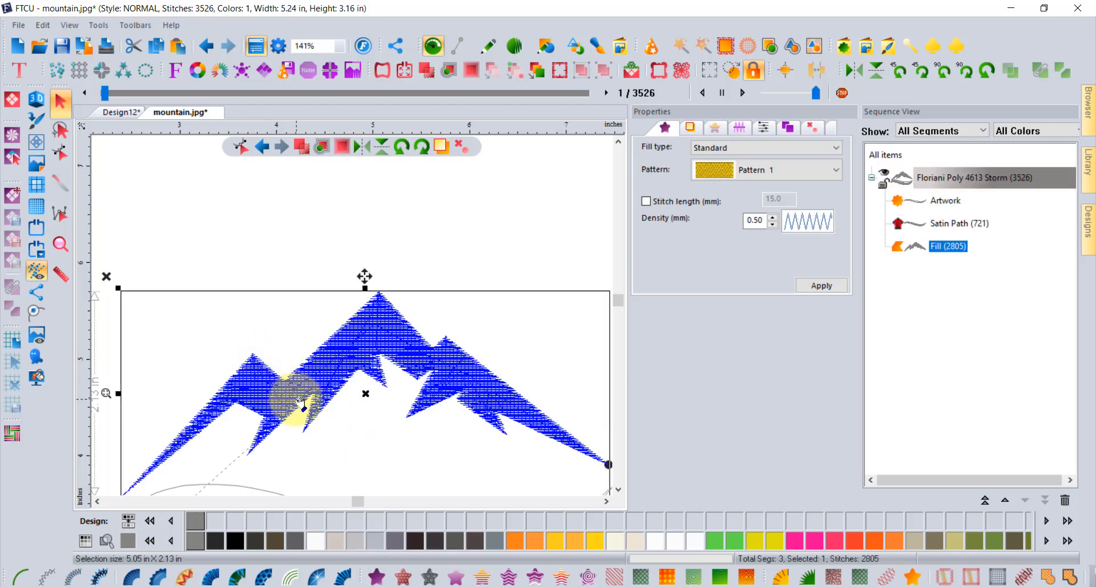
click(206, 47)
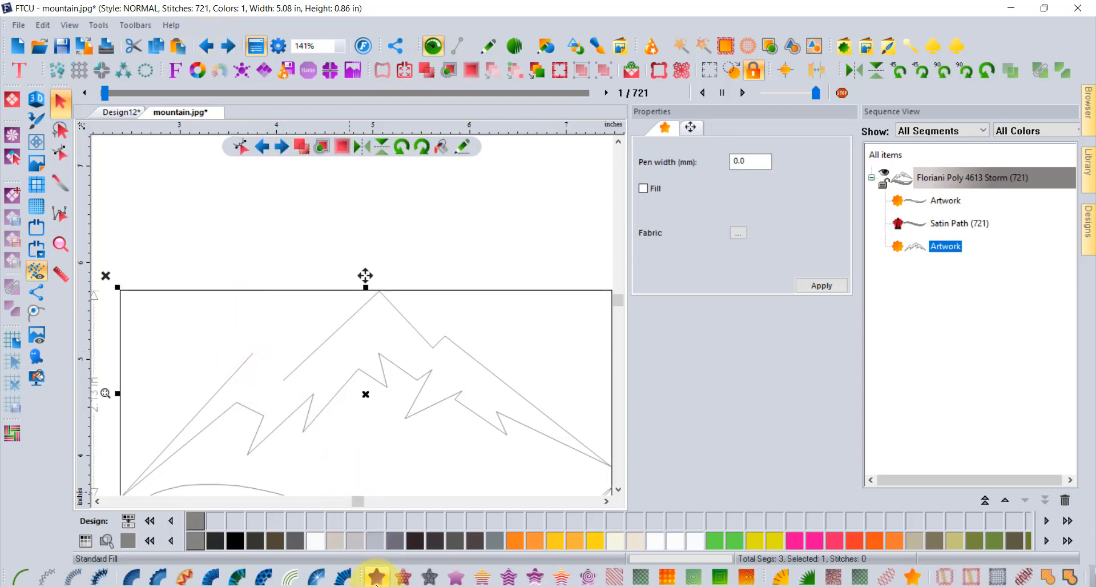
click(377, 577)
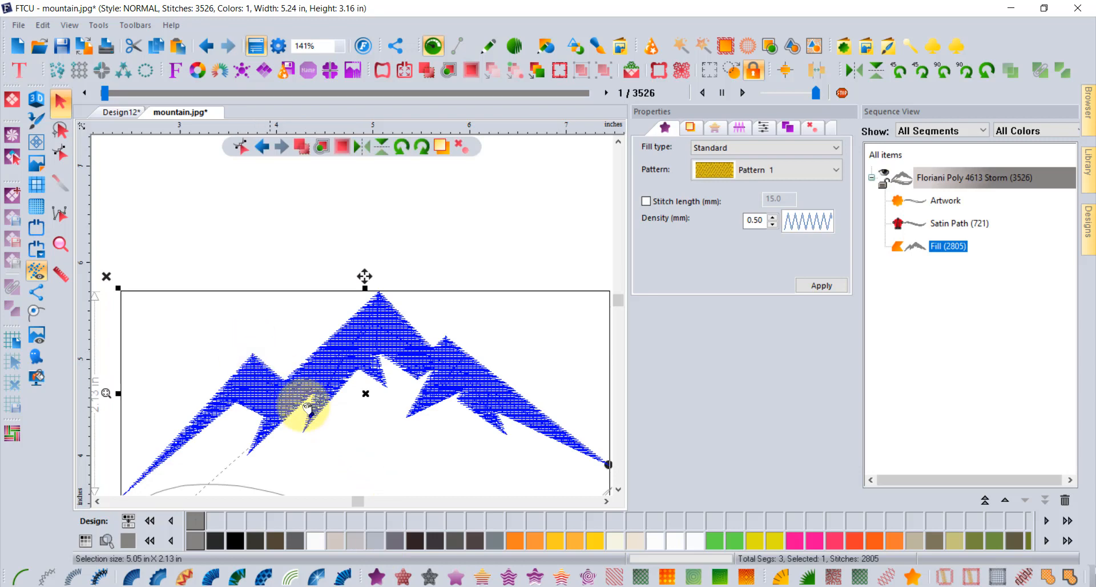
click(284, 227)
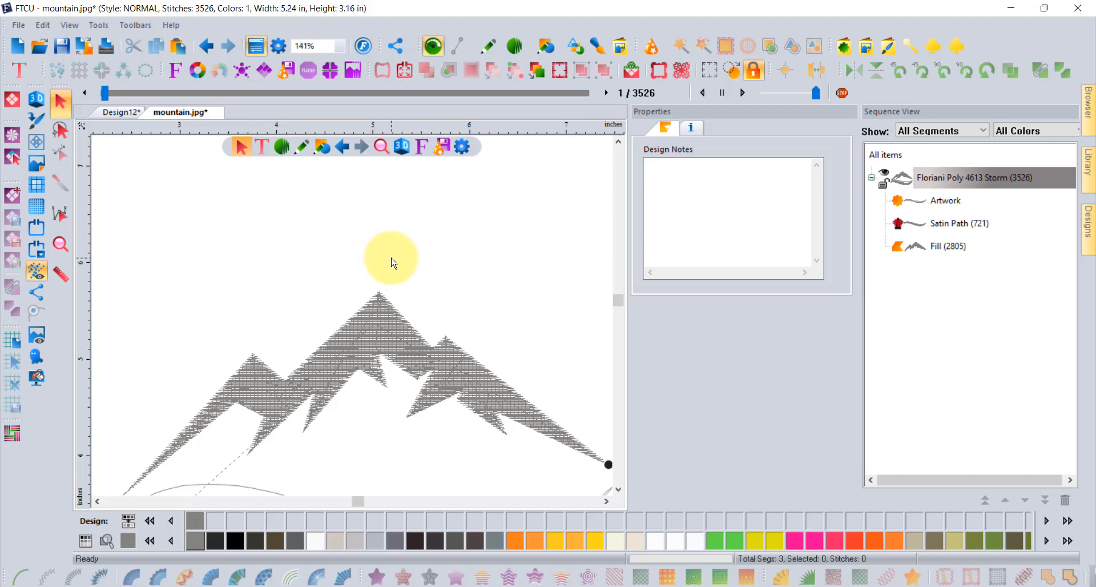
scroll(392, 264, down, 2)
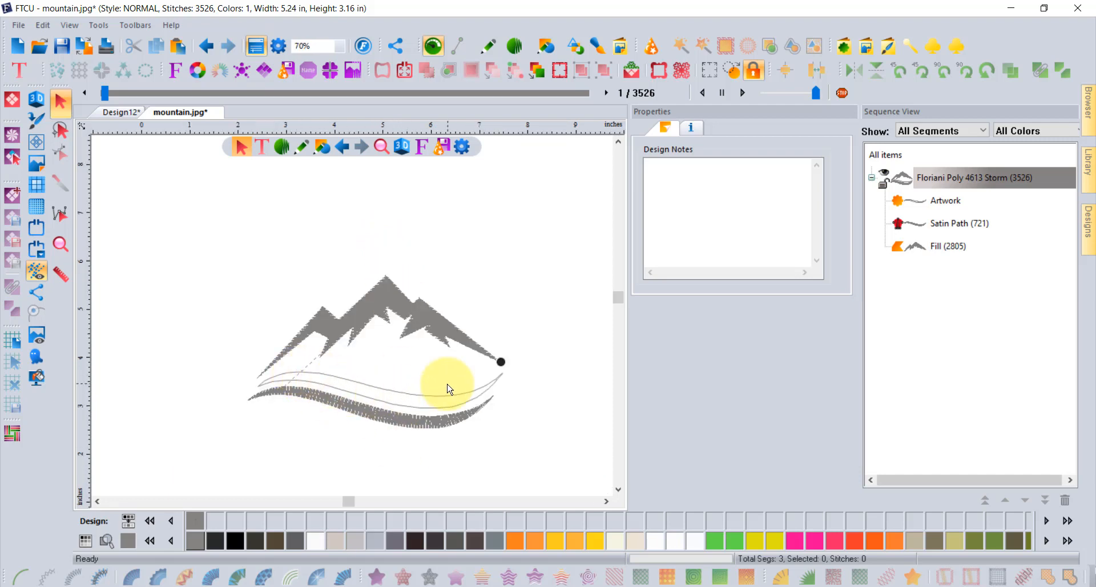
- With the Artwork tool in point-to-point line mode, start a test path above the mountain as a zigzag of straight segments
click(492, 49)
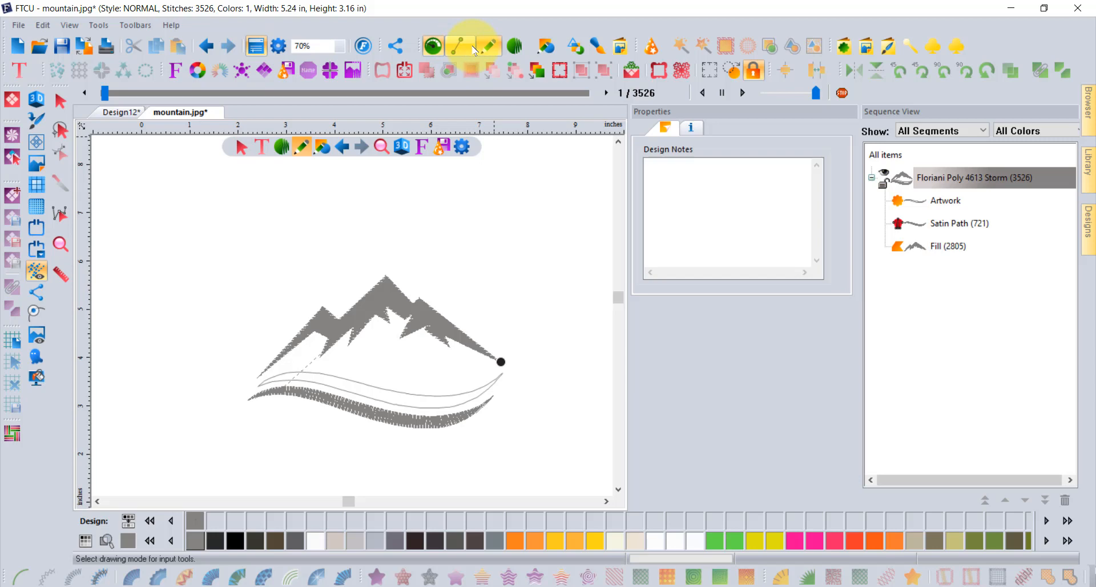
click(473, 50)
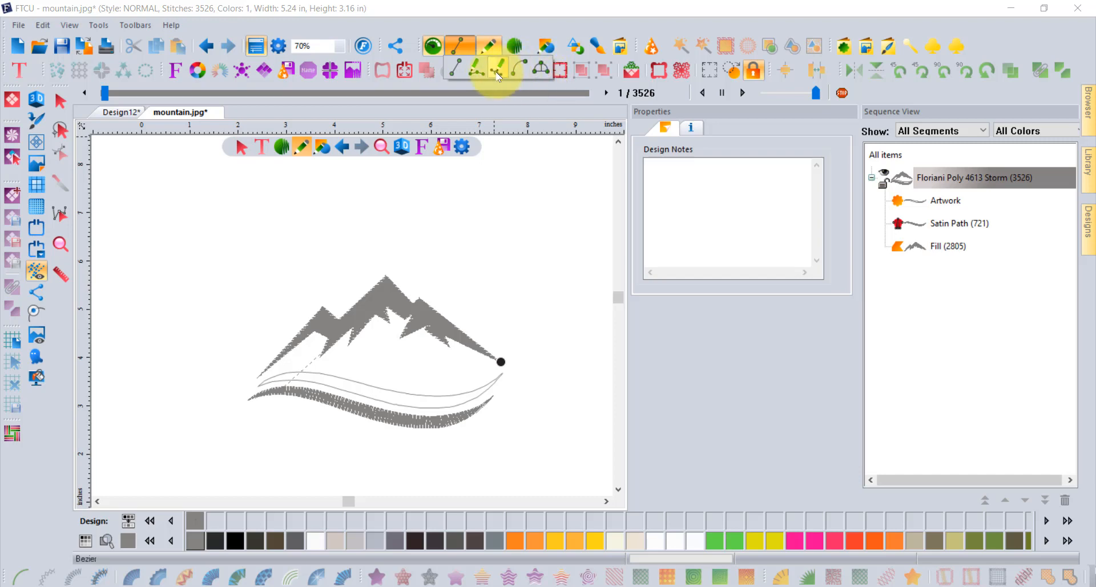
click(457, 68)
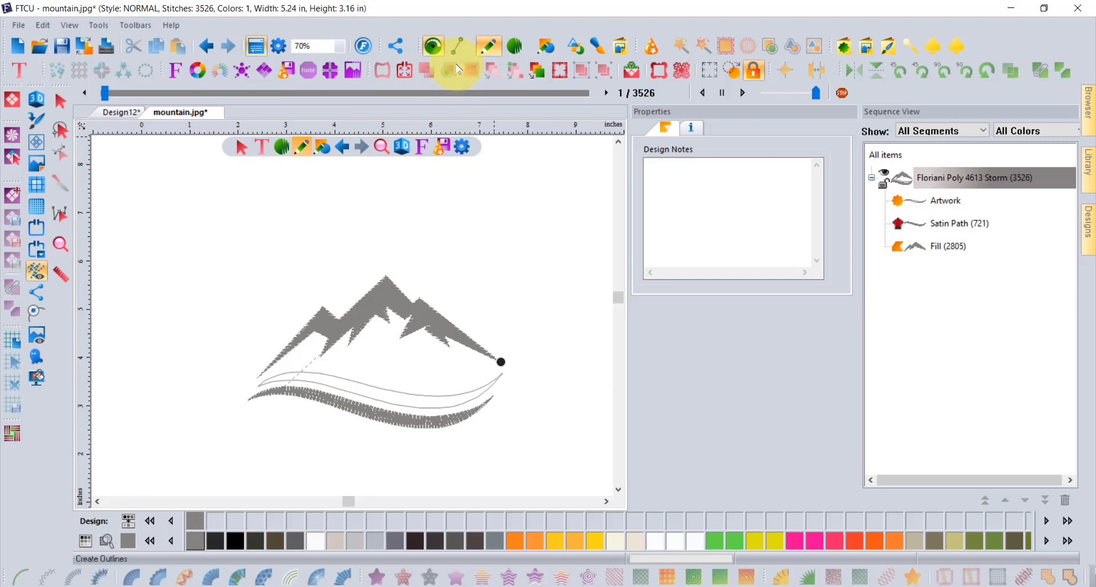
click(235, 245)
click(245, 220)
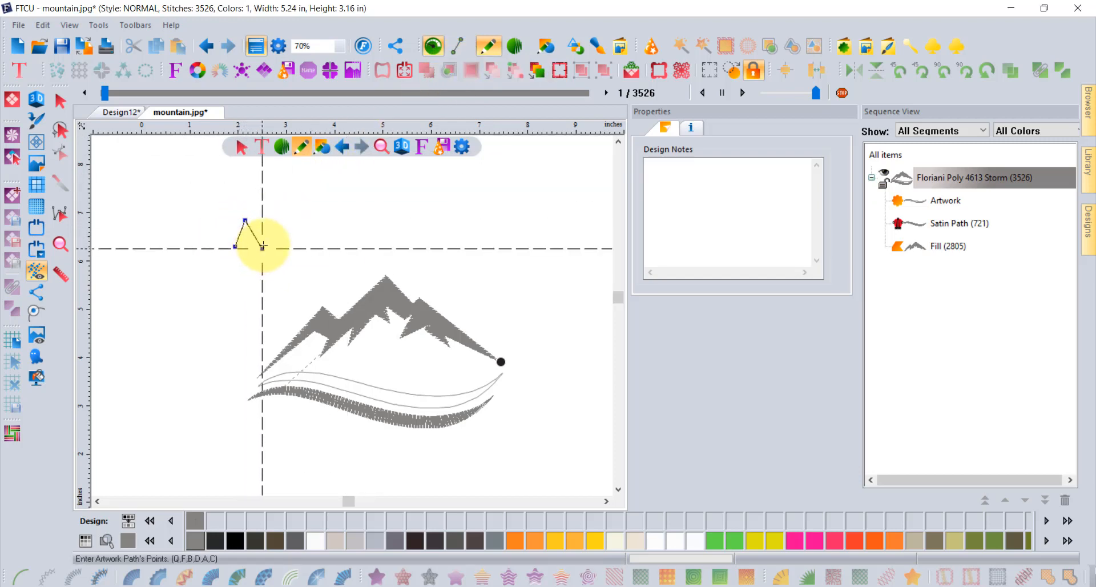
click(276, 221)
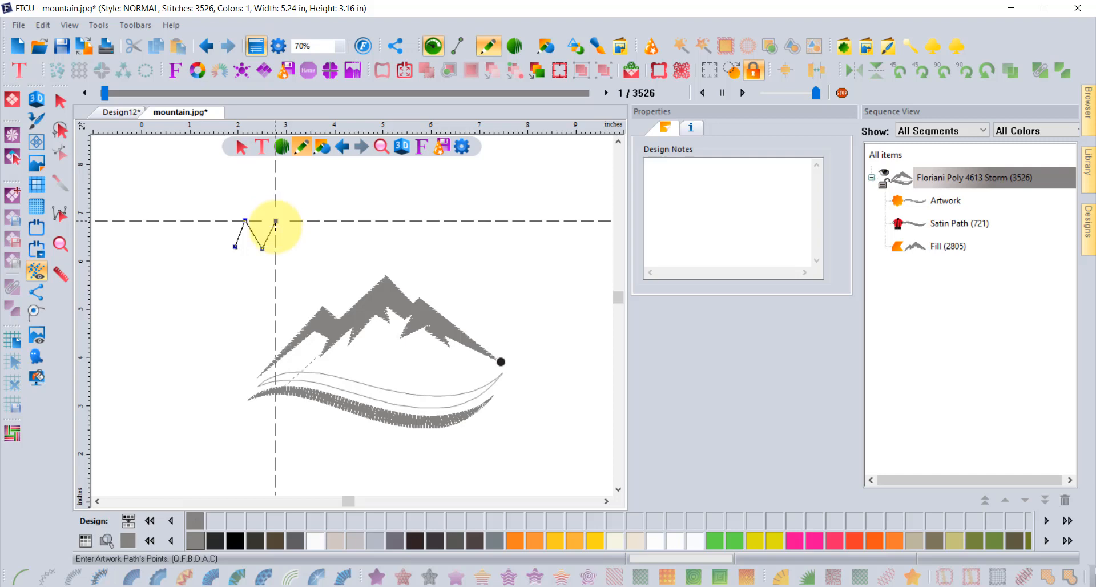
click(289, 250)
- Extend the zigzag test path with one more straight peak side, followed by curved segments forming two rounded waves above the mountain
click(295, 224)
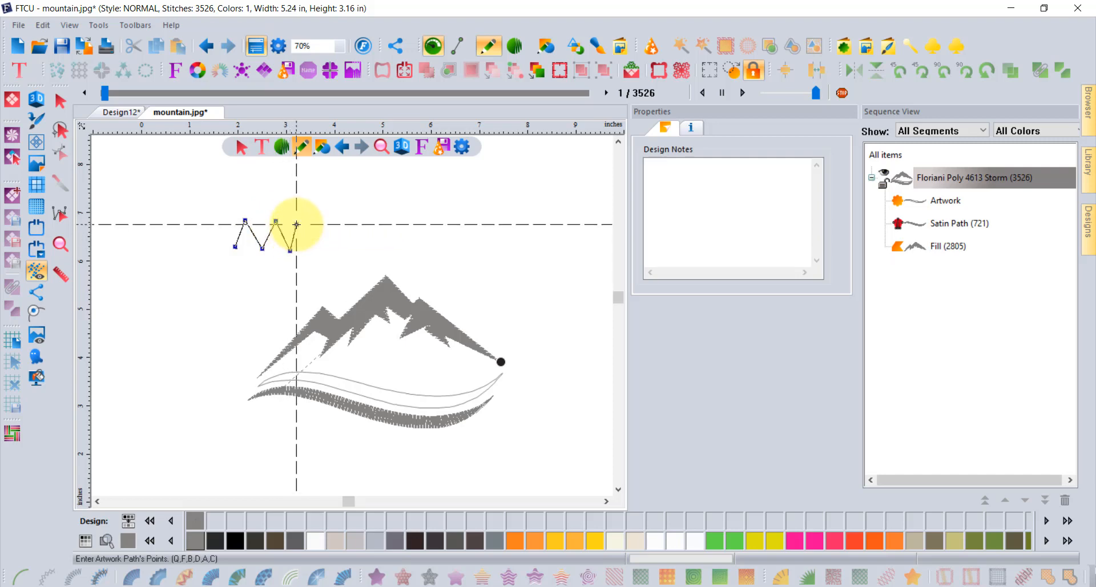
click(316, 246)
click(331, 215)
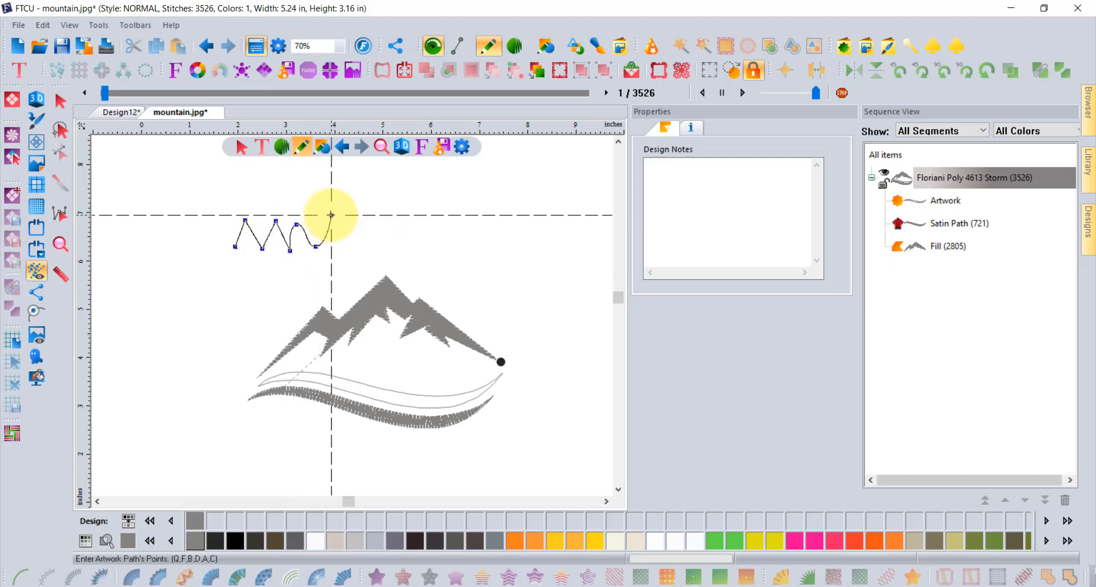
click(352, 240)
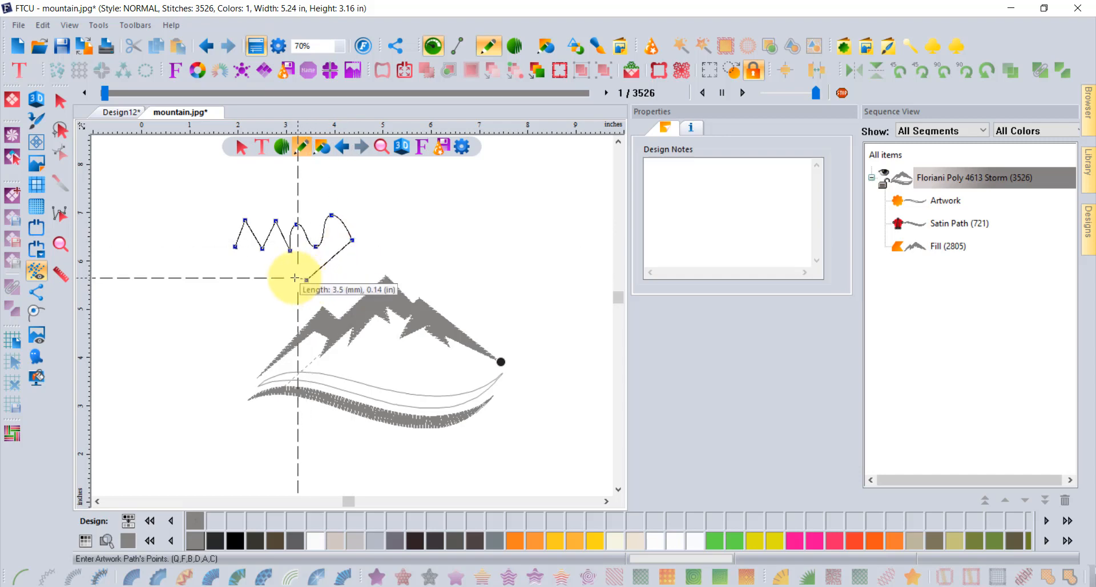
- Bring the test path back beneath the zigzag with straight segments, curve it up the far side, add a pointed peak and finish it
click(253, 270)
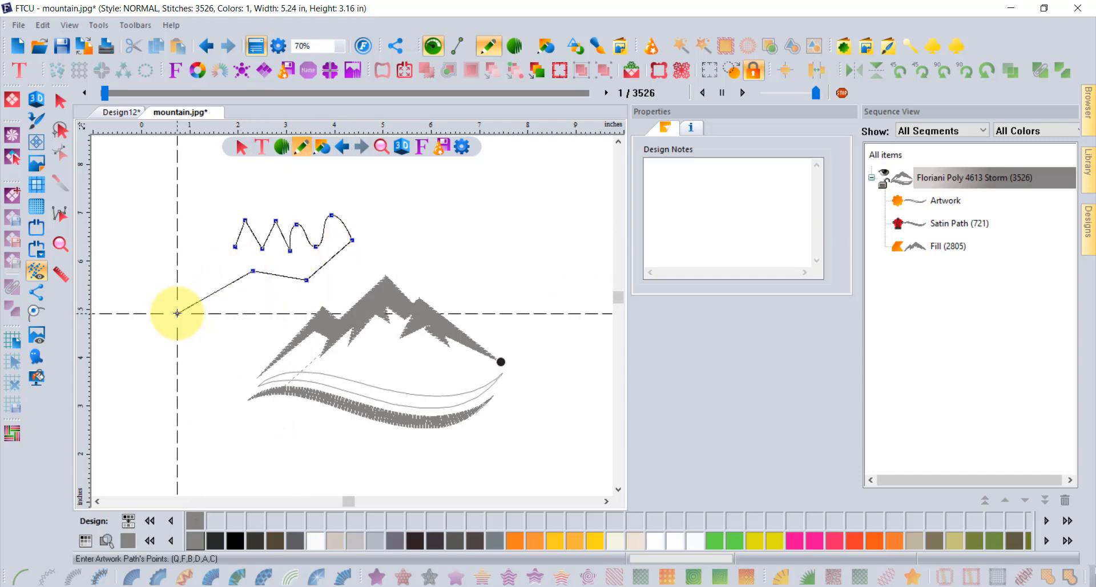
click(177, 313)
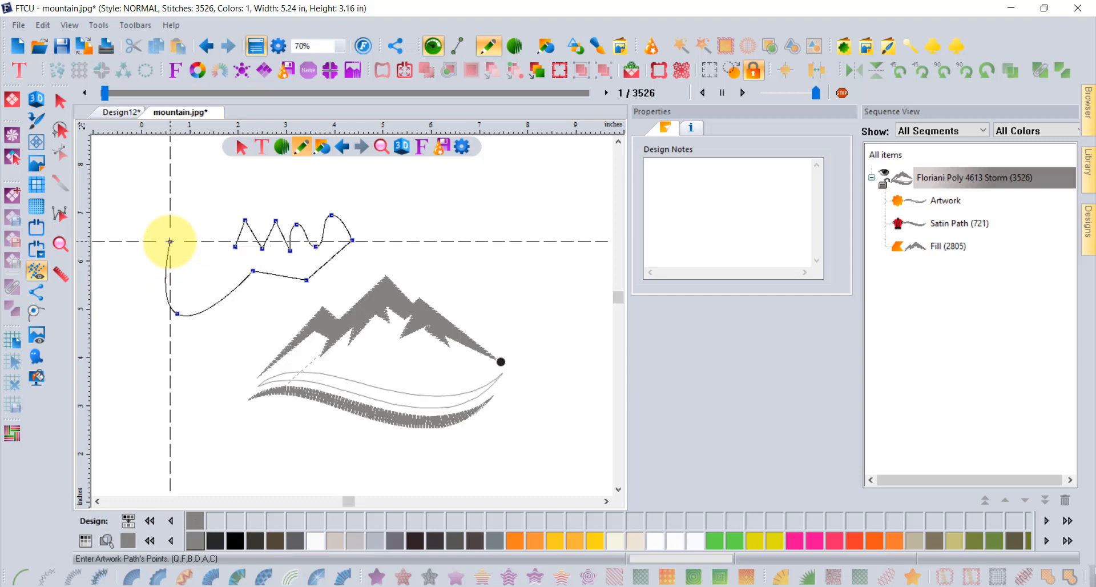
click(170, 240)
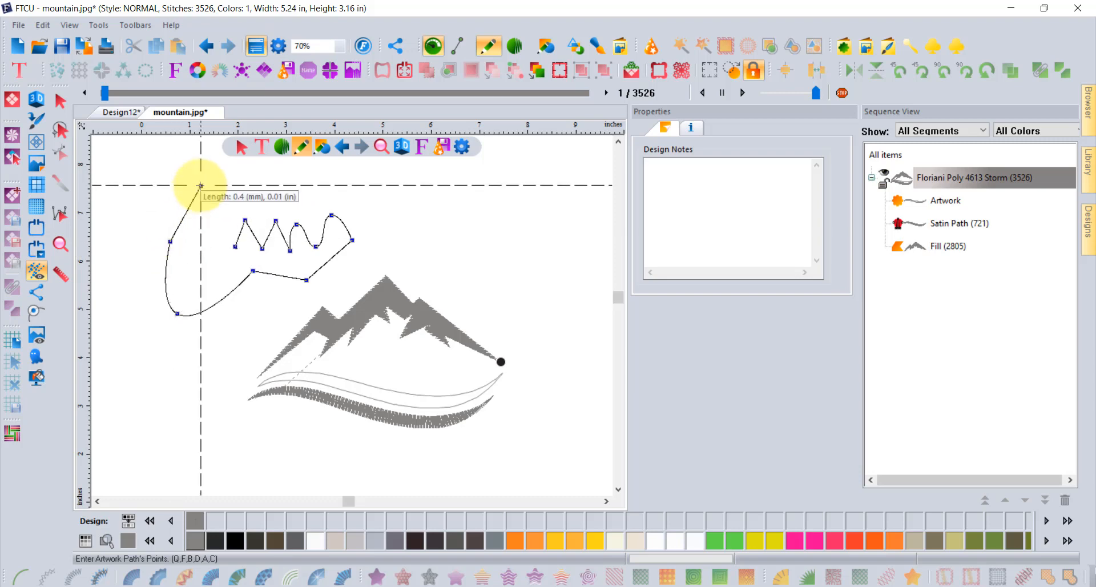
click(200, 186)
click(213, 216)
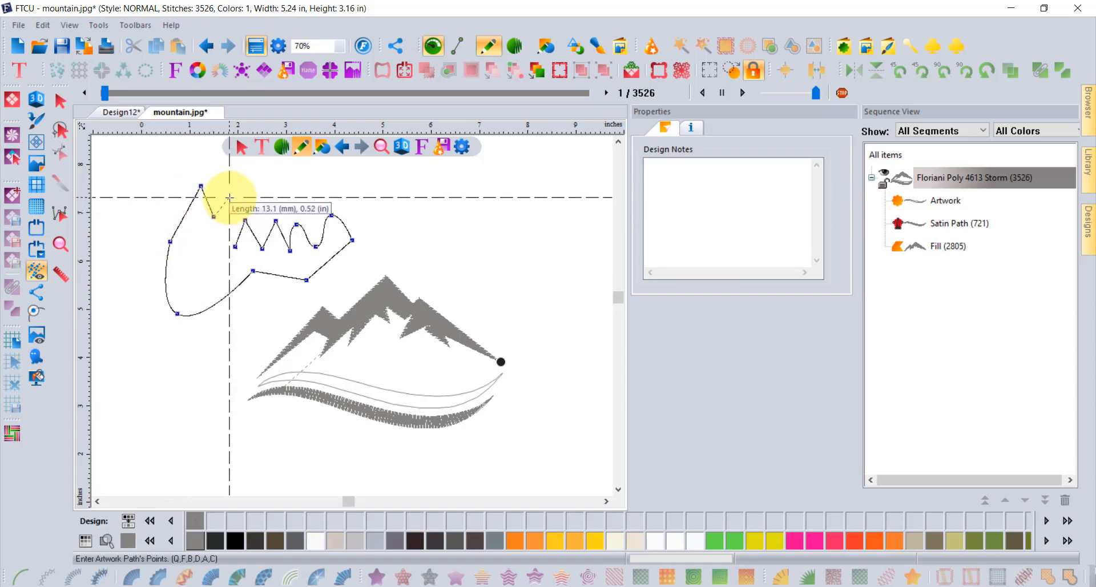
key(Return)
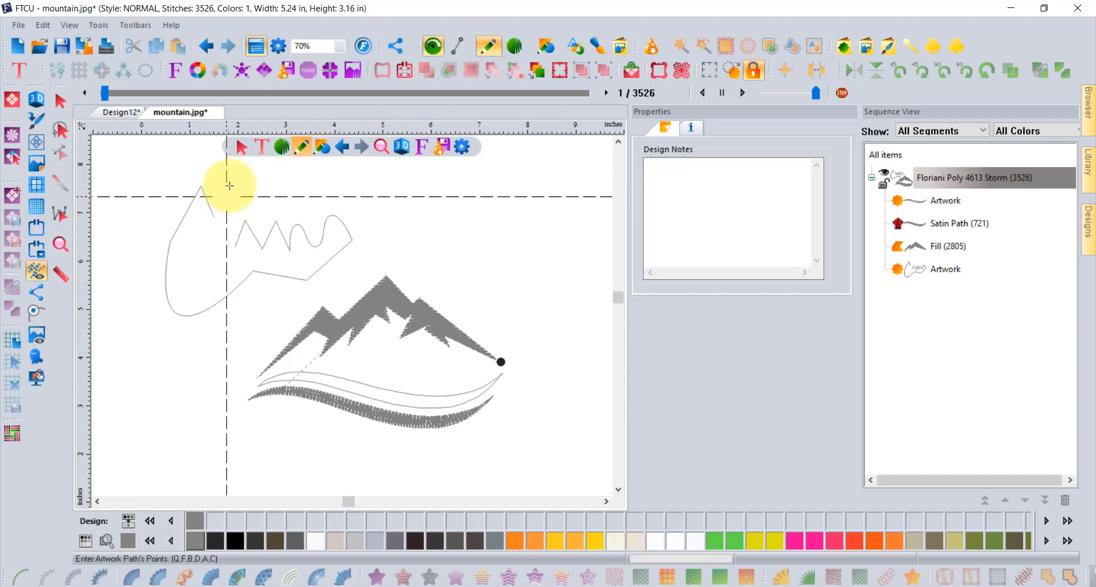
- In Pen mode, draw a wavy freehand path from above the right slope, around beneath the waves to above the first peak, and finish it
click(472, 51)
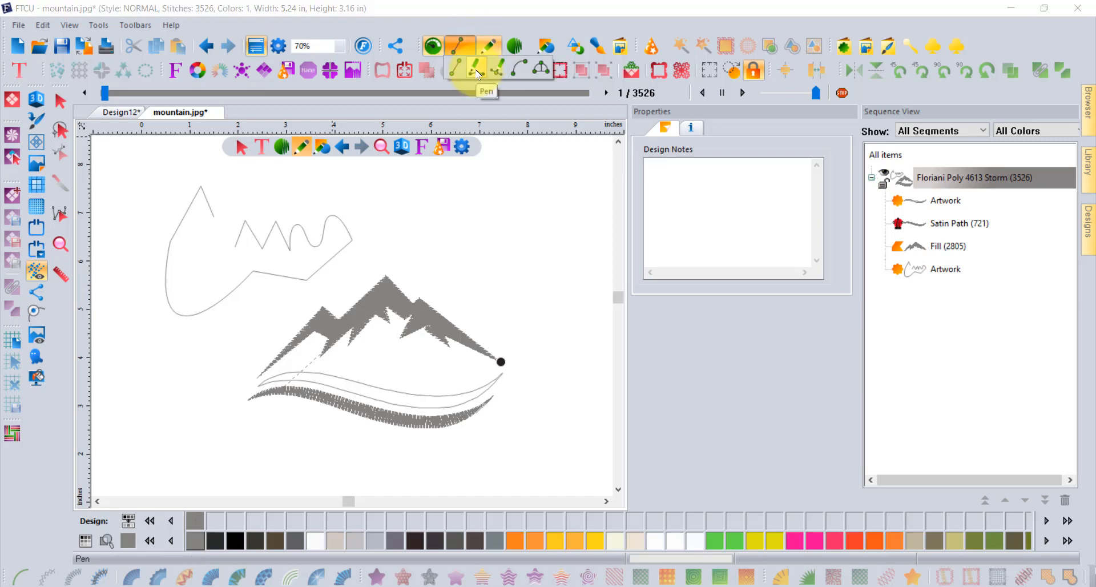
click(476, 71)
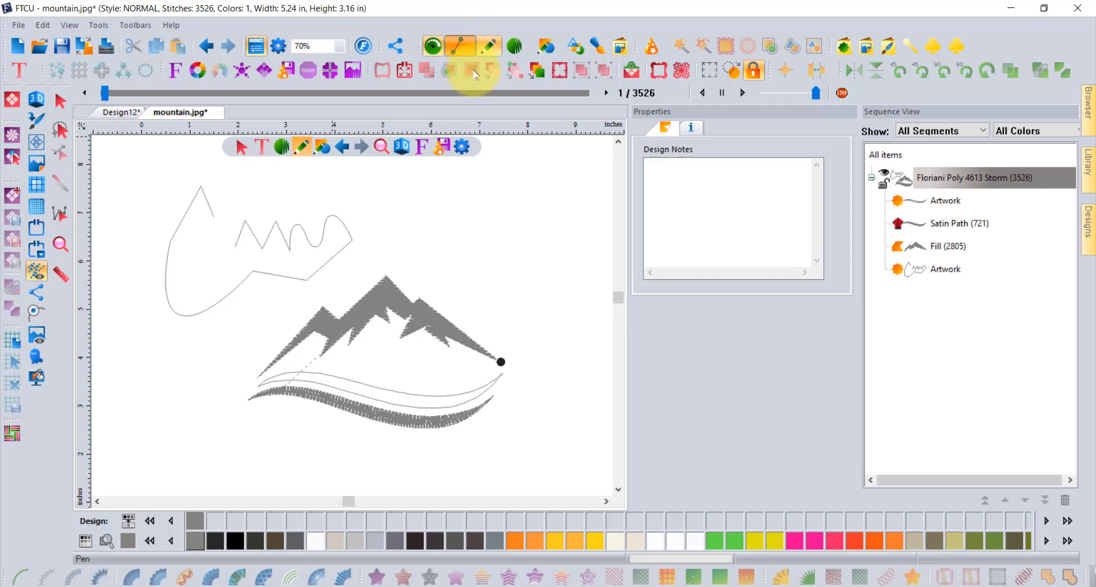
mouse_move(427, 240)
mouse_down()
mouse_move(420, 201)
mouse_move(441, 194)
mouse_move(461, 204)
mouse_move(465, 235)
mouse_move(480, 244)
mouse_move(514, 212)
mouse_move(539, 211)
mouse_move(571, 264)
mouse_move(551, 290)
mouse_move(492, 278)
mouse_up()
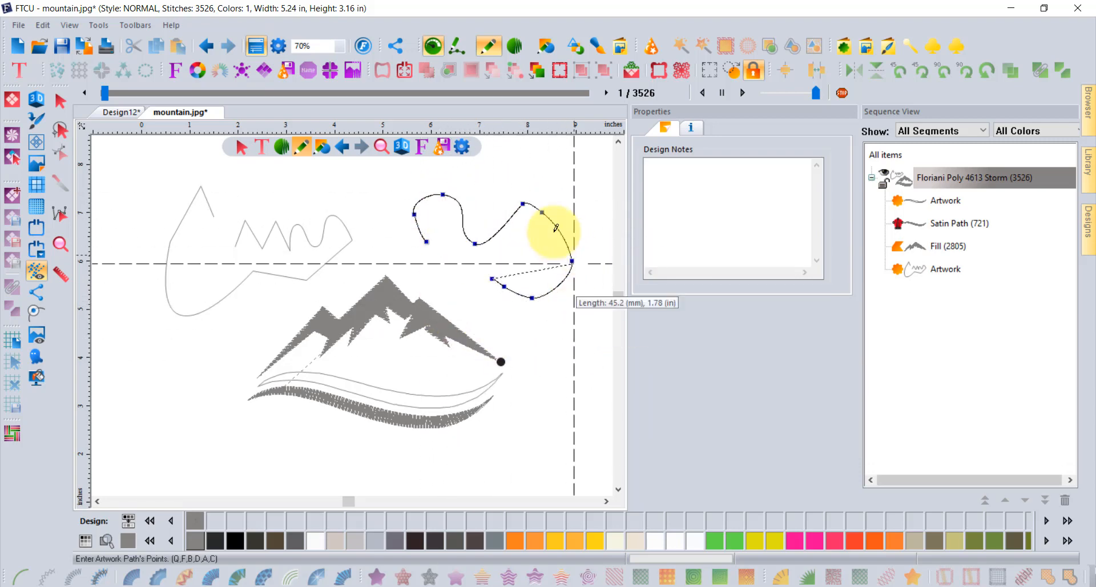
click(472, 283)
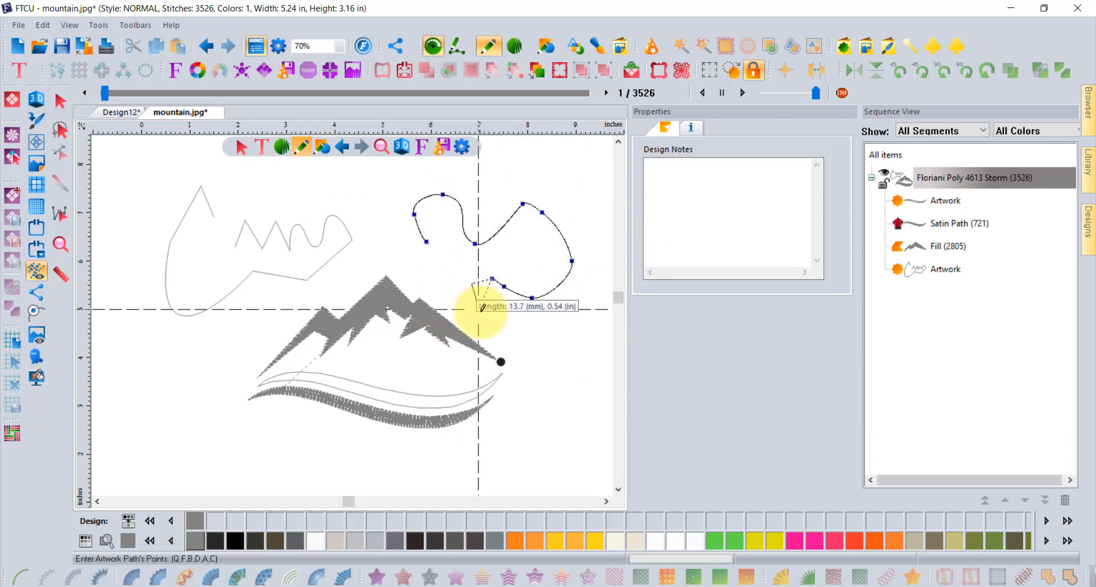
click(507, 322)
click(546, 328)
click(545, 362)
click(558, 393)
click(503, 472)
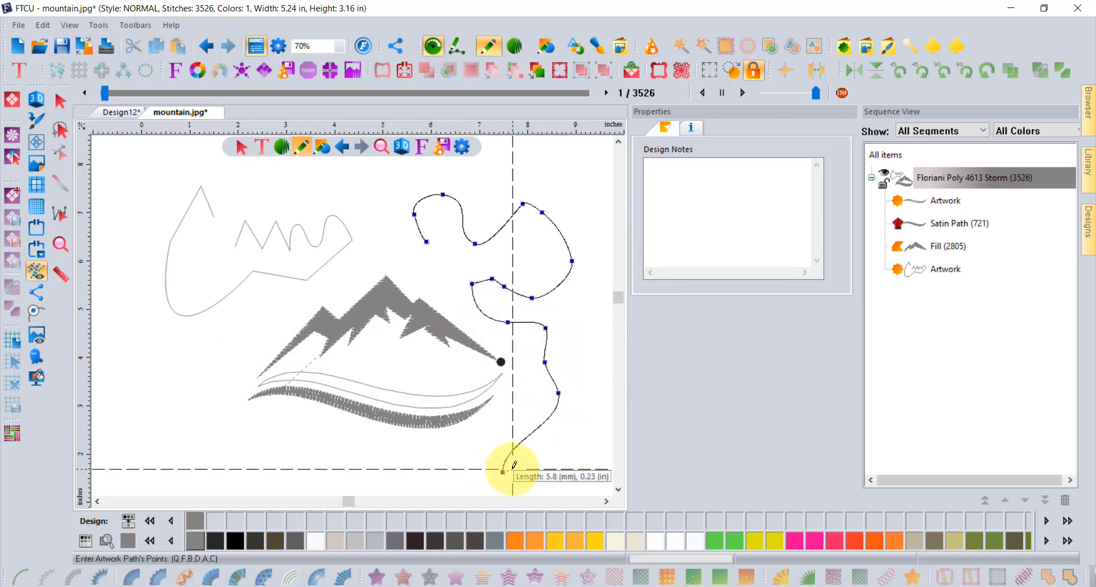
mouse_move(455, 462)
mouse_down()
mouse_move(292, 438)
mouse_move(202, 404)
mouse_move(250, 303)
mouse_move(308, 299)
mouse_up()
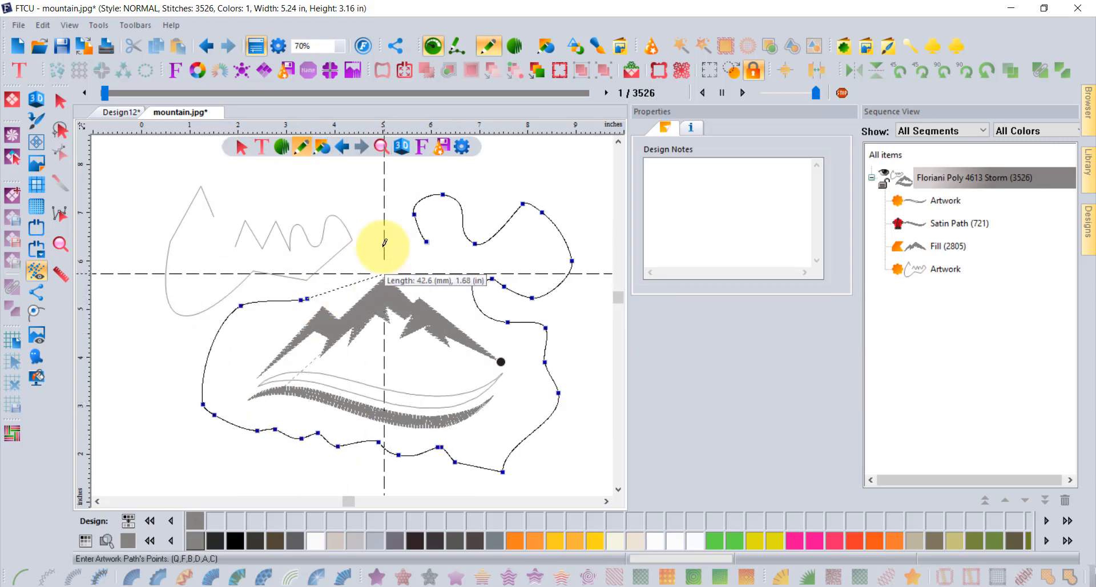
key(Return)
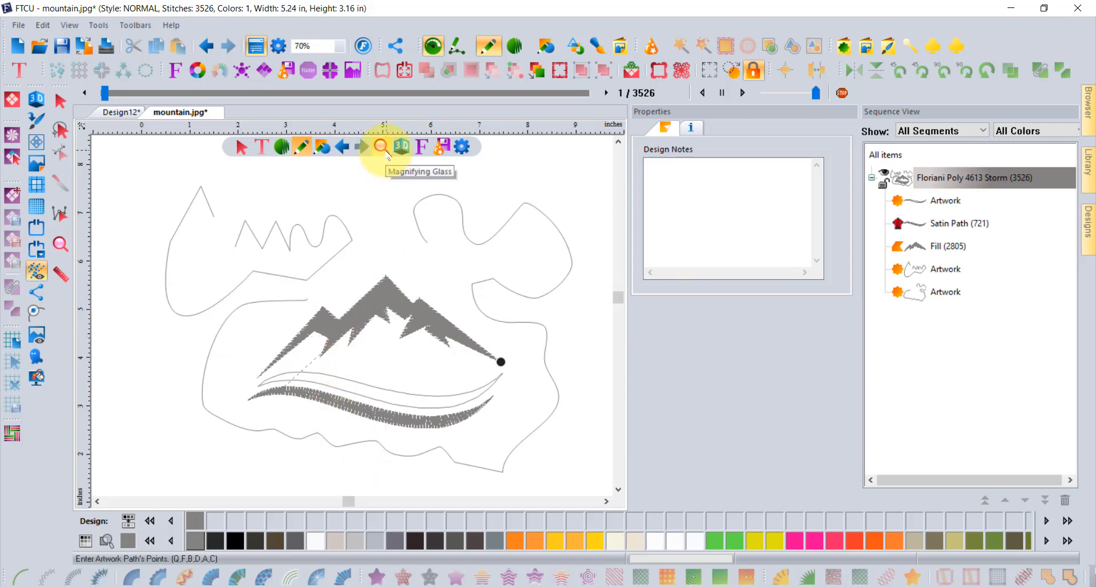
- Draw a small freehand loop just above the main summit, finish it and leave the drawing tool
mouse_move(389, 238)
mouse_down()
mouse_move(440, 268)
mouse_move(403, 221)
mouse_move(374, 217)
mouse_move(373, 235)
mouse_up()
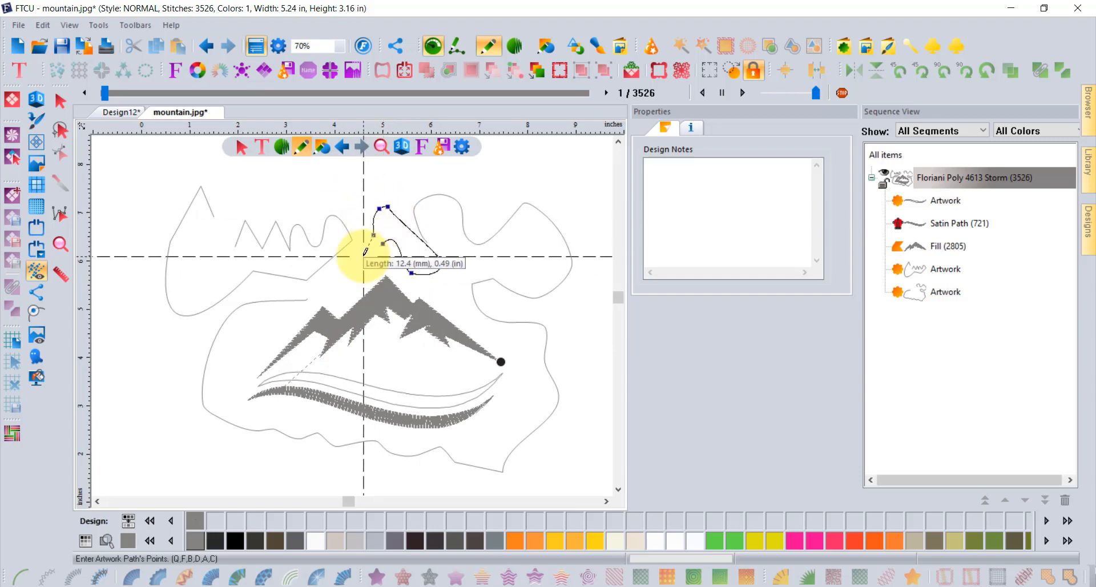
key(Return)
click(68, 100)
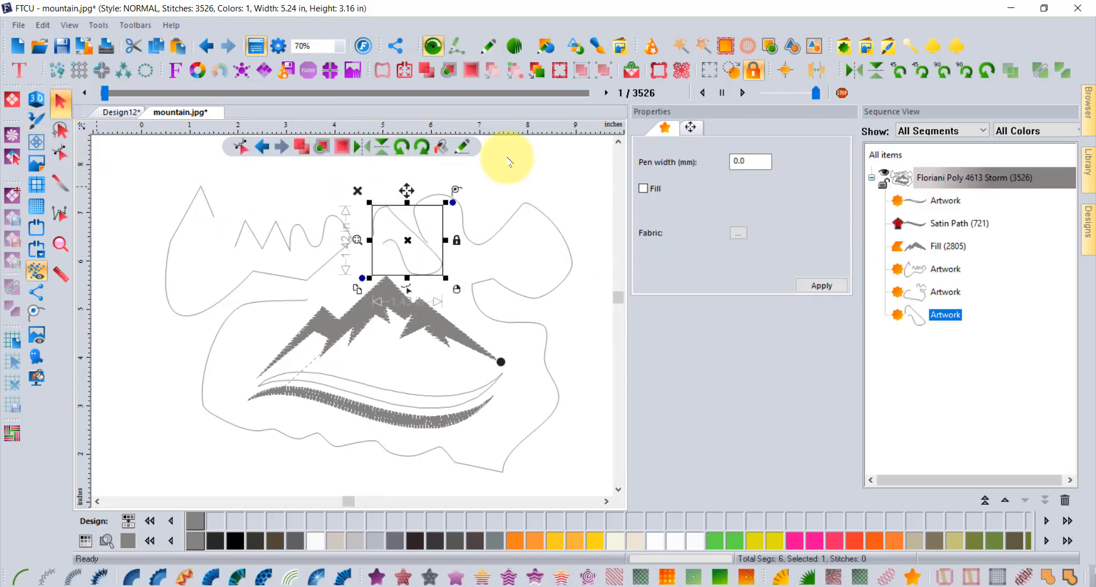
- Apply Standard Fill to the zigzag test path and to the small freehand loop above the summit, and clear the selection
click(302, 238)
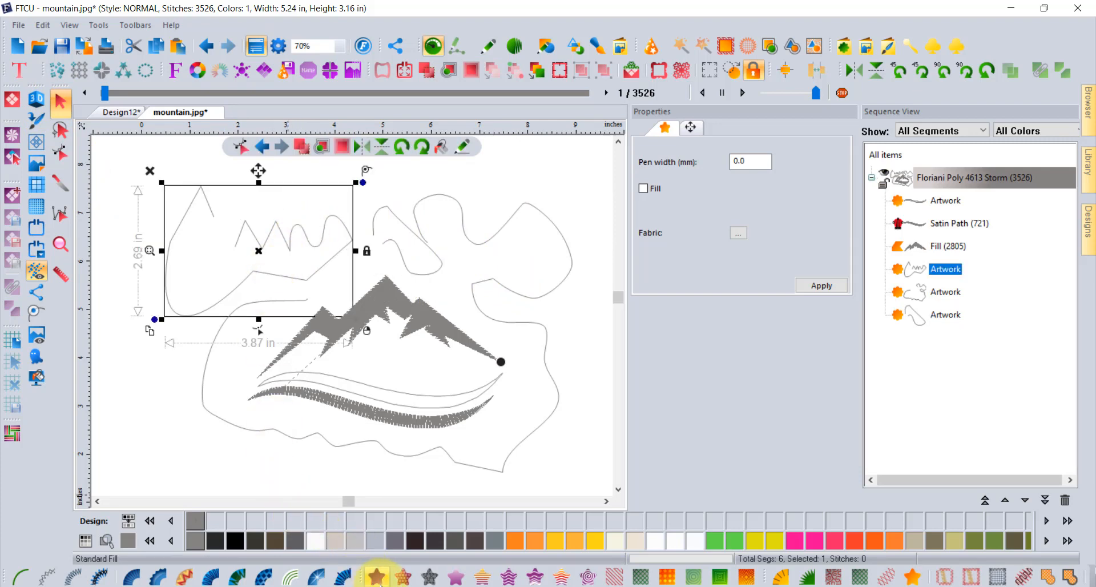
click(376, 576)
click(403, 222)
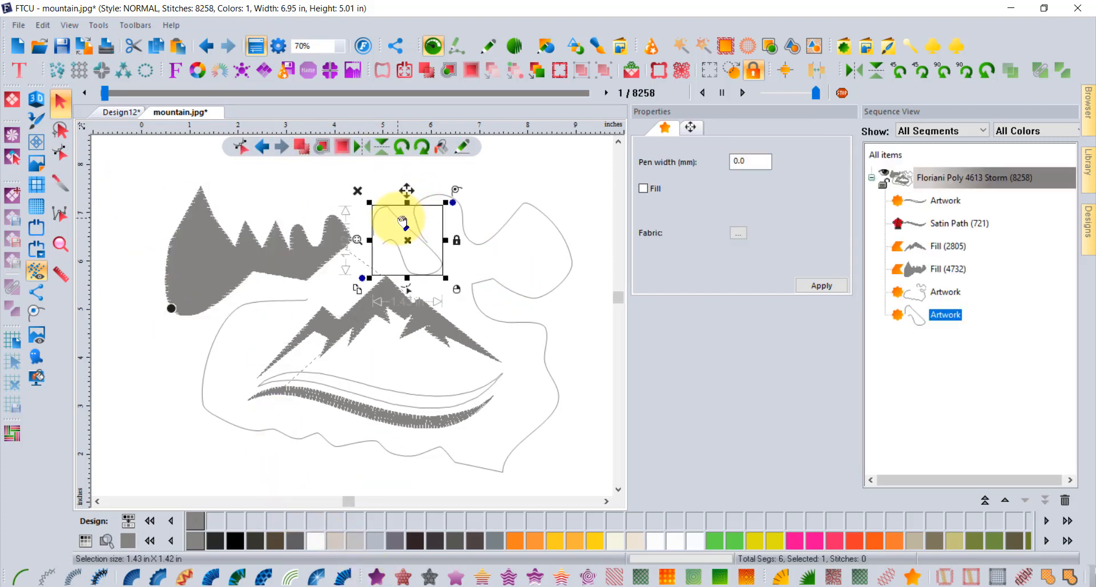
click(378, 576)
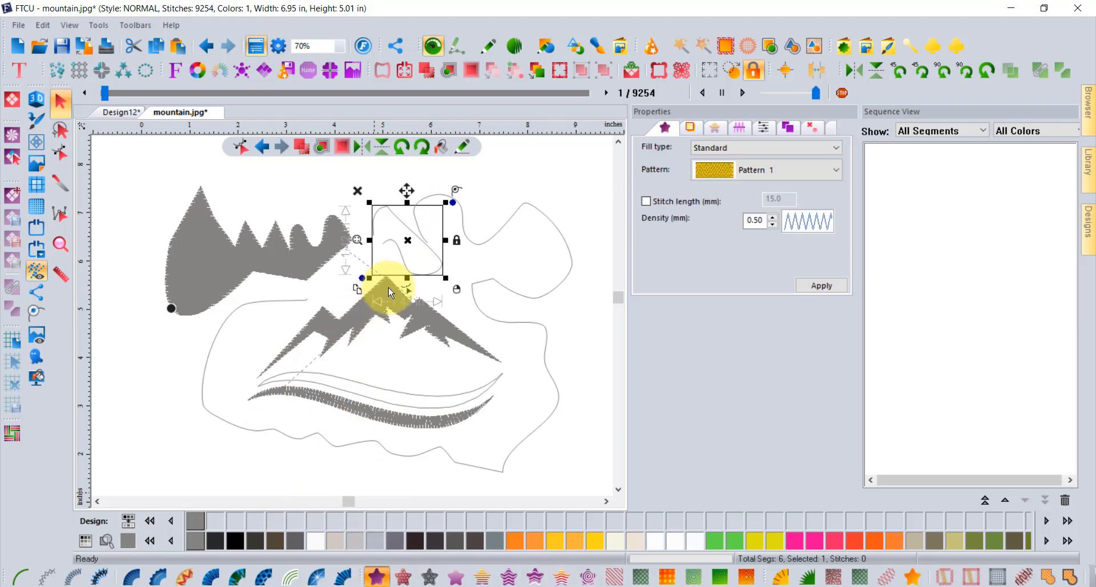
click(519, 169)
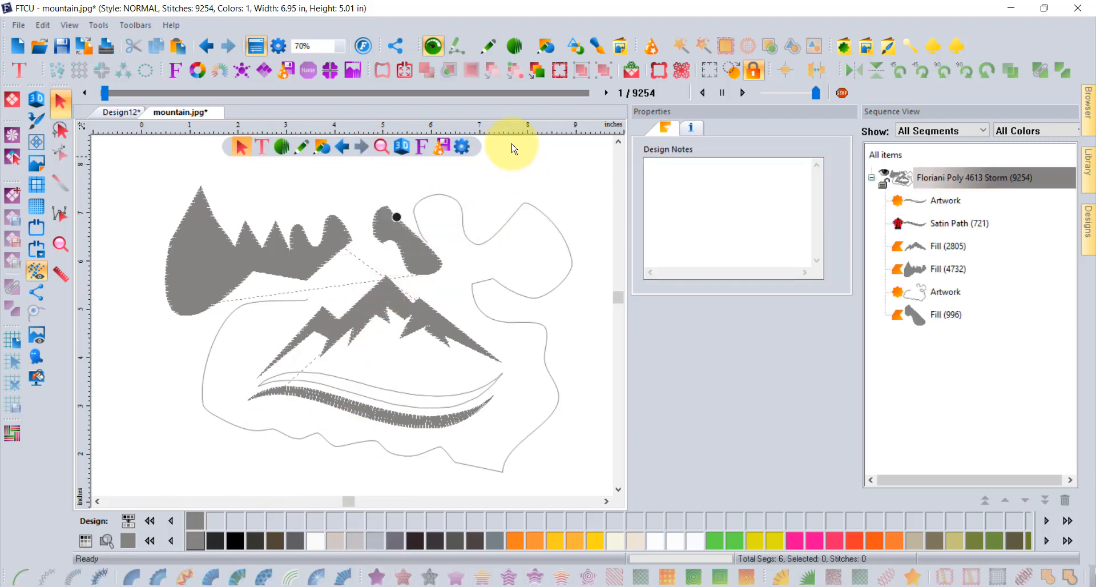
- With the Artwork tool in Bezier mode, start a zigzag path of straight segments in the empty area right of the freehand outline
click(490, 49)
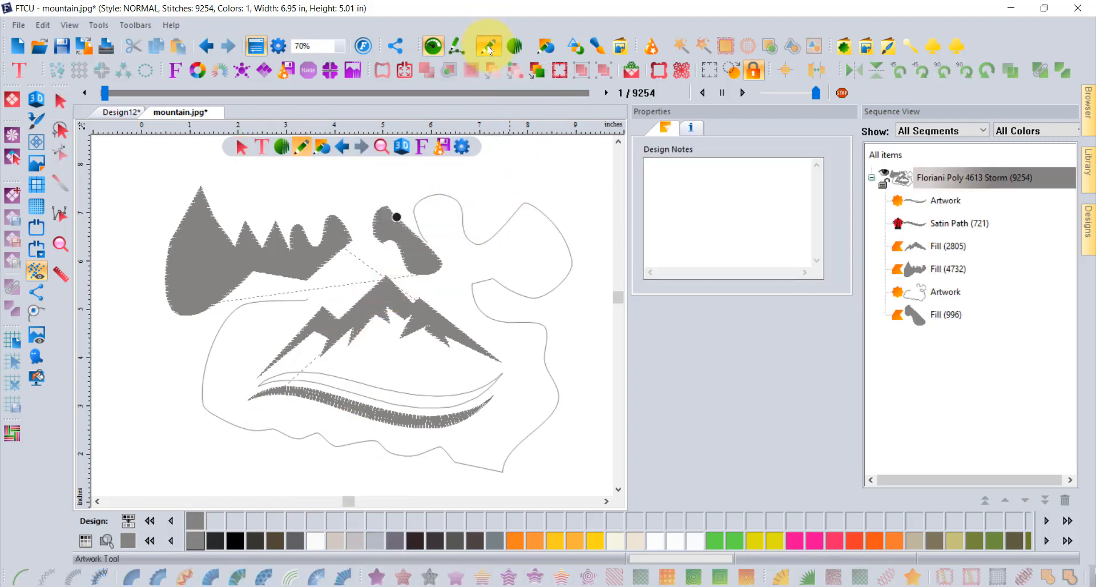
click(467, 52)
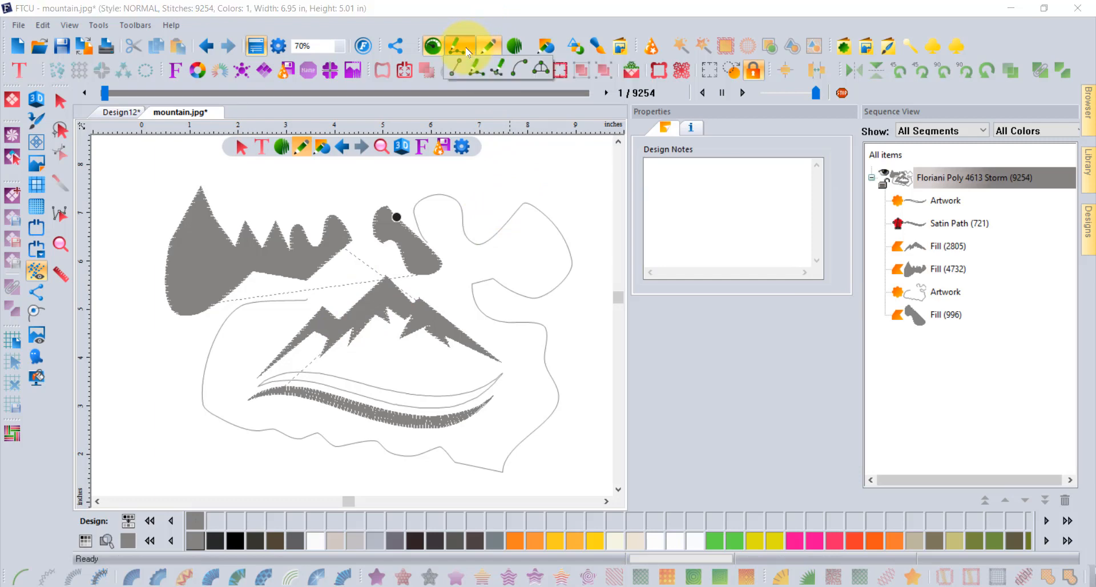
click(497, 70)
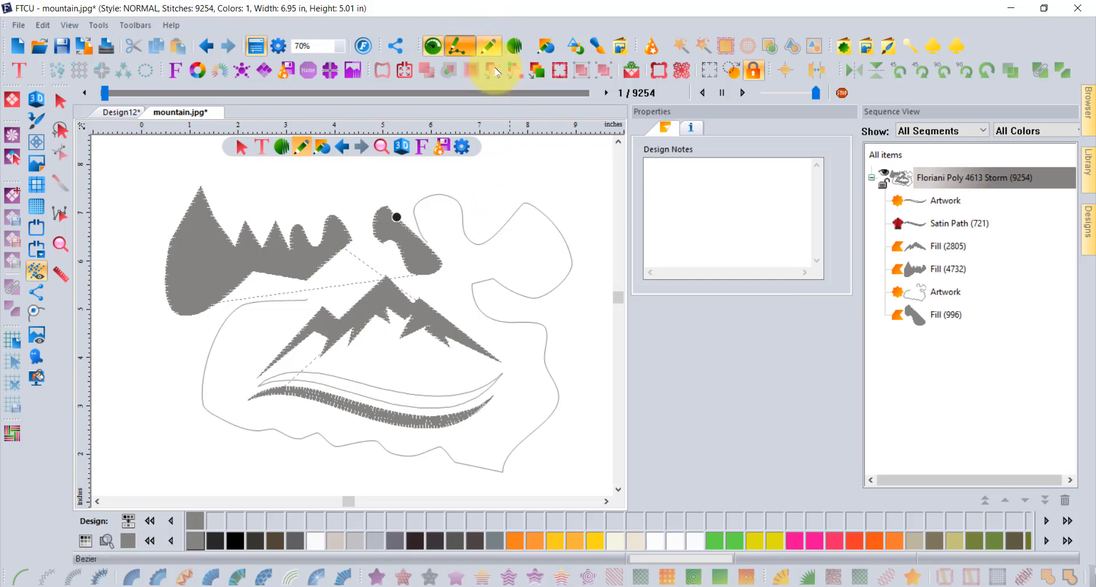
click(607, 501)
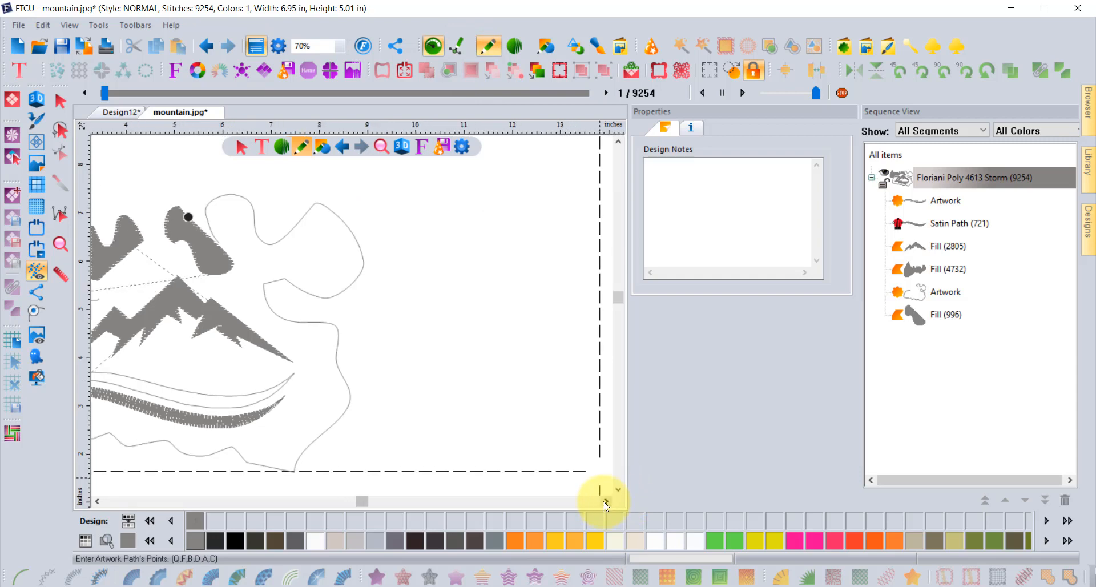
click(362, 249)
click(386, 213)
click(410, 263)
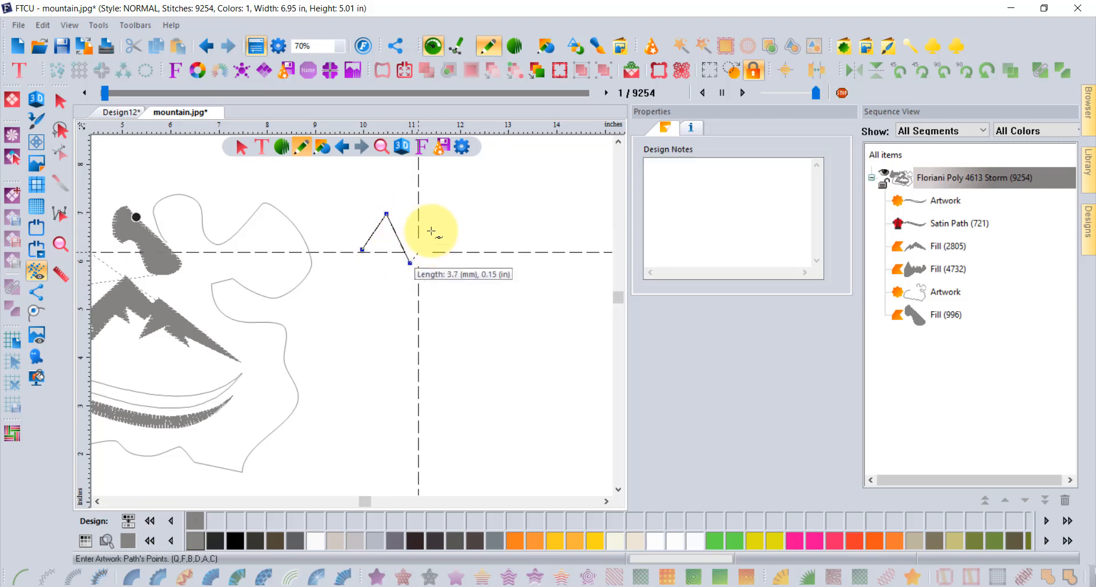
click(444, 214)
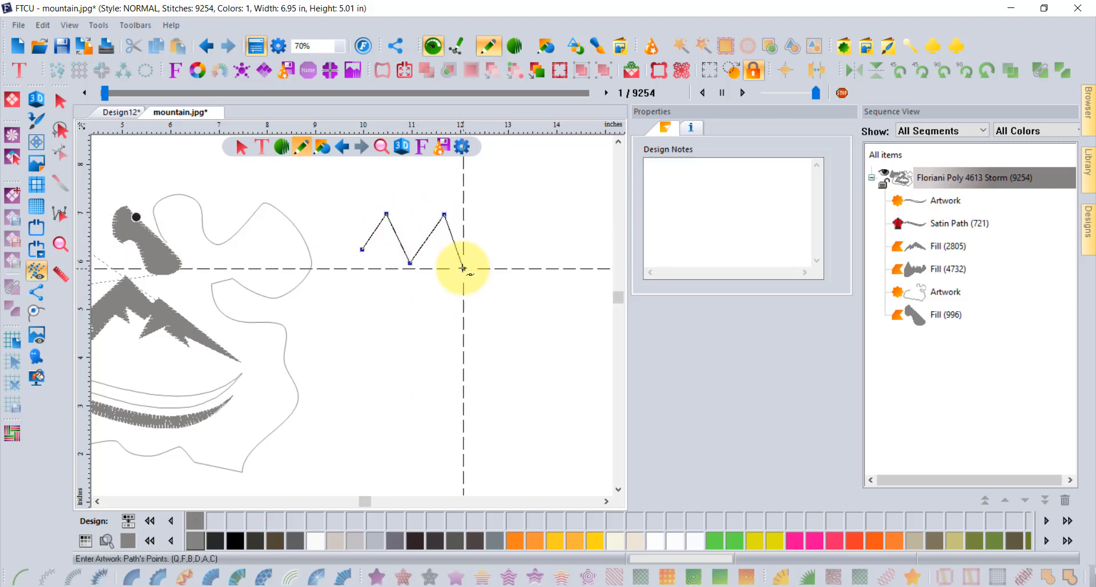
click(463, 268)
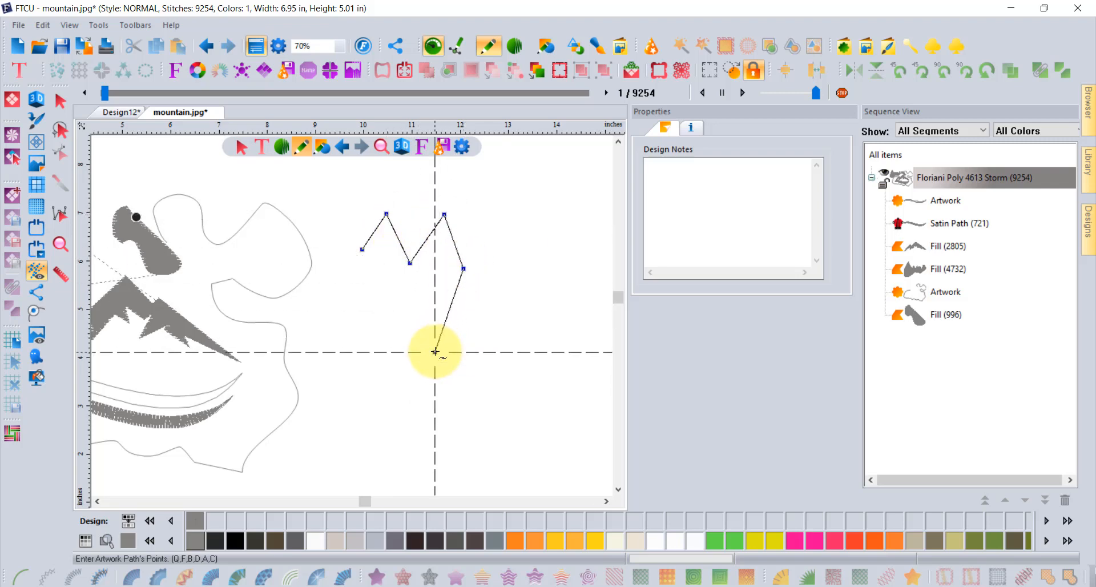
- Add two curved segments below the Bezier zigzag by pulling out the handles of their points, and finish the path
drag(435, 352, 388, 346)
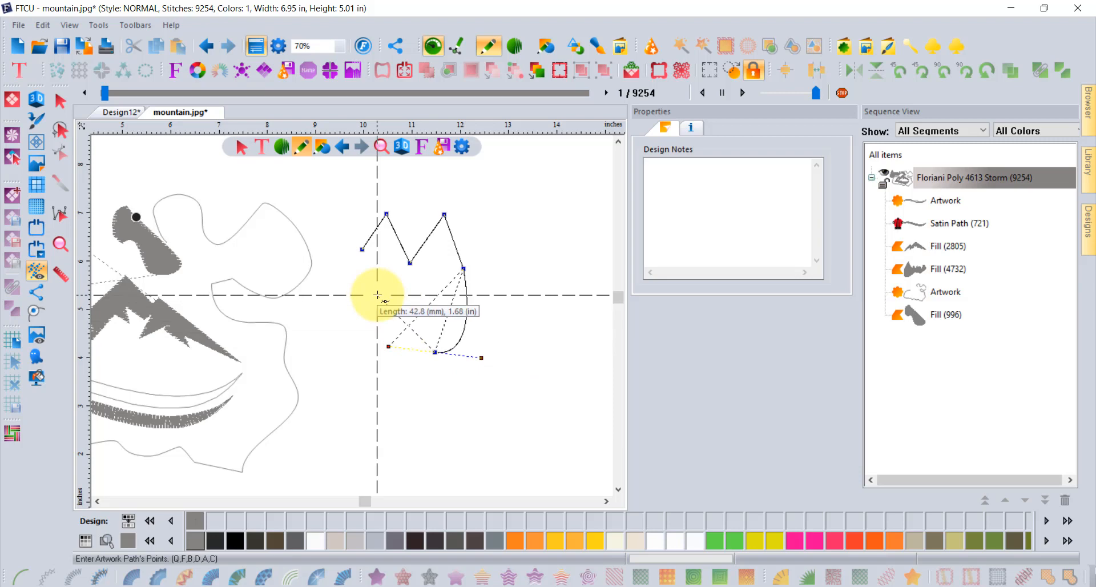
drag(377, 294, 347, 298)
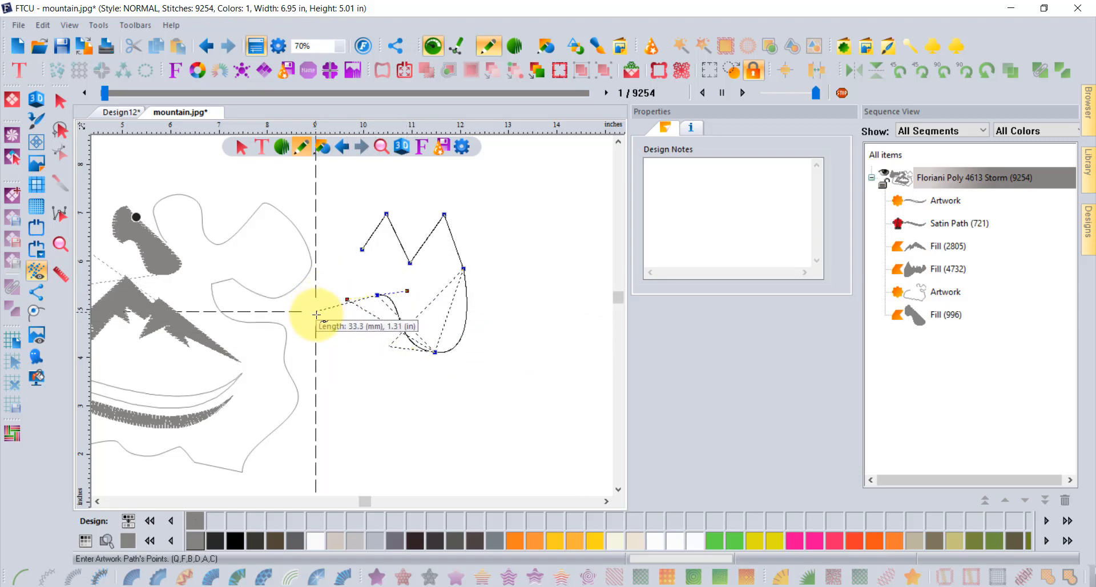
right_click(327, 342)
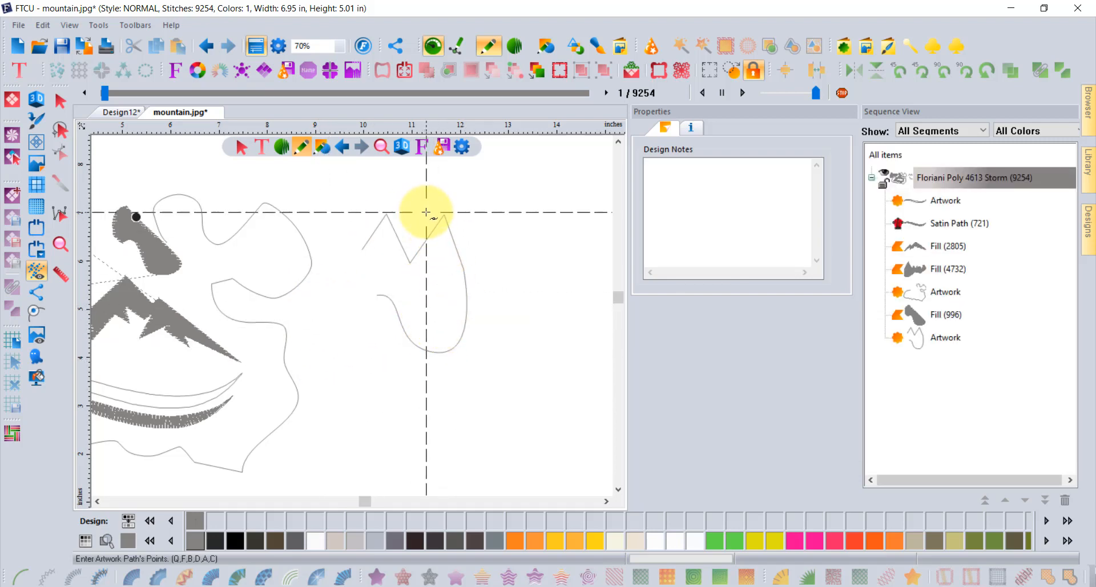
- With the Artwork tool in Arc mode, start a path of two arcs, one arching up and one dipping down, below the Bezier path
click(468, 57)
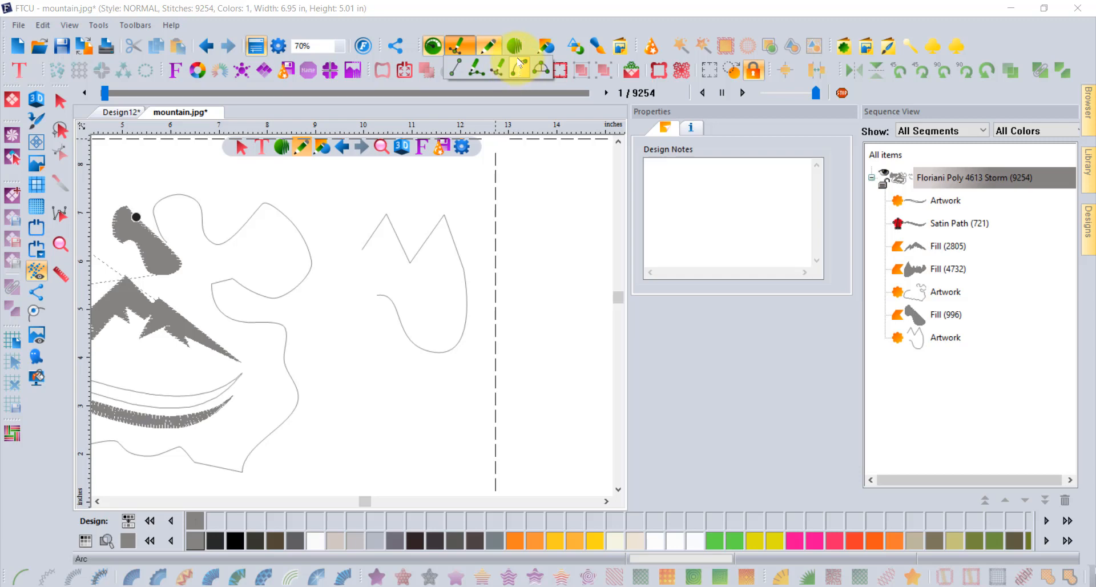
click(519, 68)
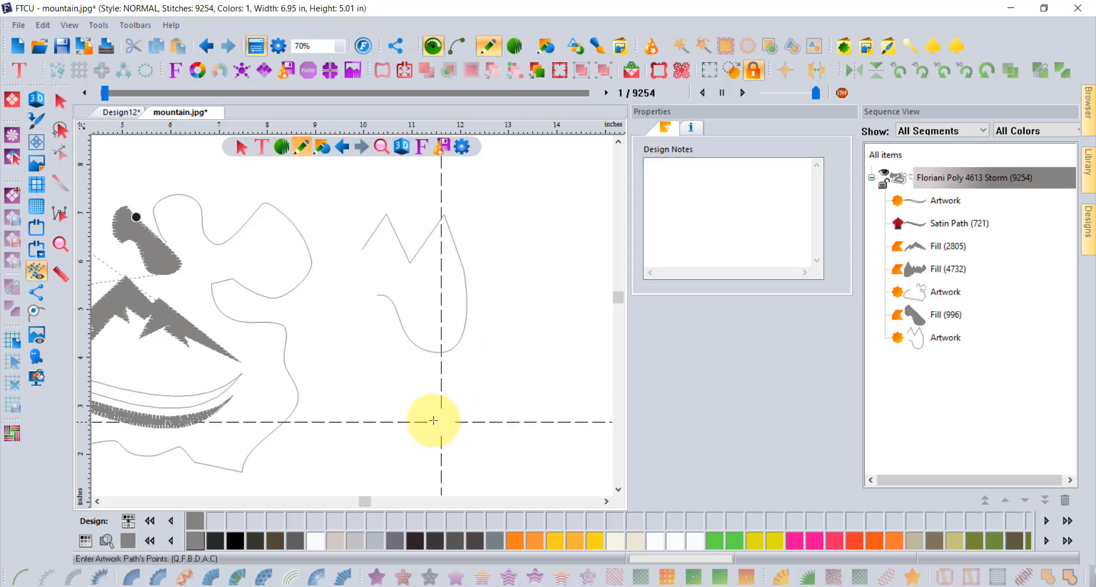
click(351, 422)
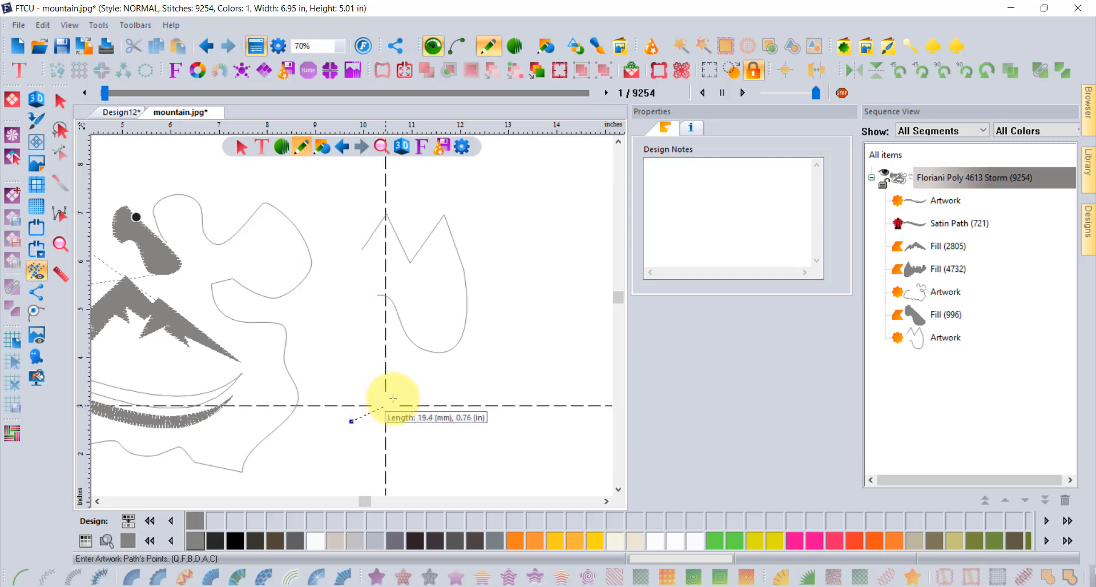
click(407, 364)
click(445, 420)
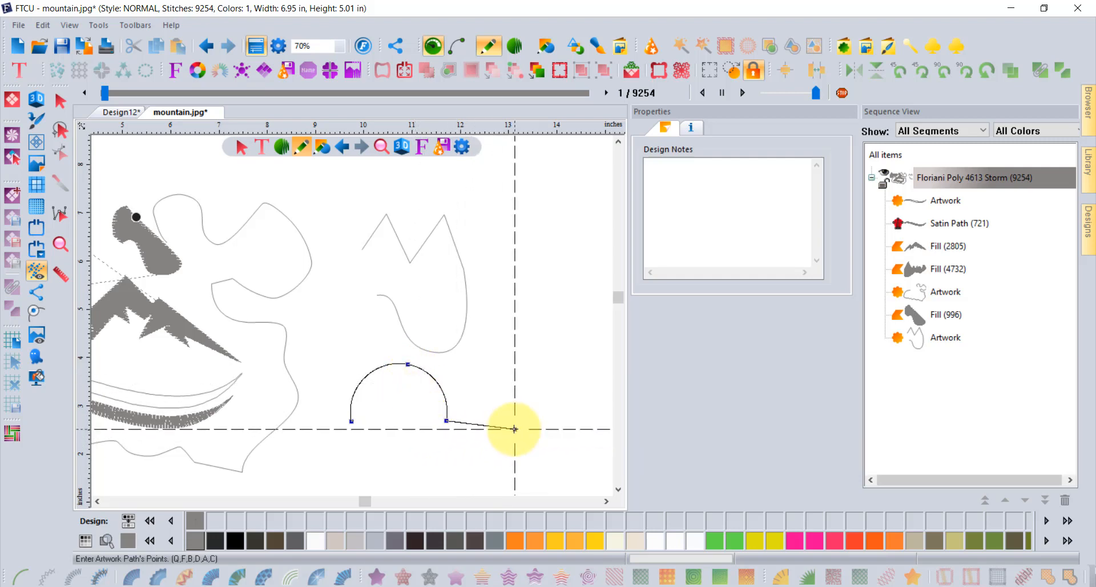
click(514, 429)
click(539, 371)
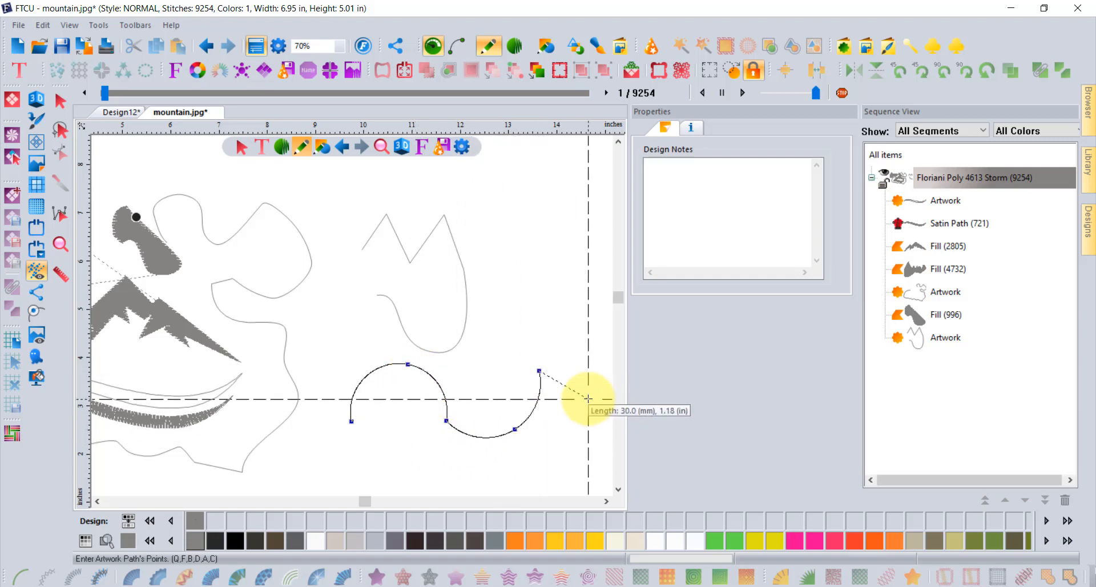
- Extend the arc path with three more arcs that curl down and back beneath the first ones, and finish the path
click(588, 399)
click(578, 456)
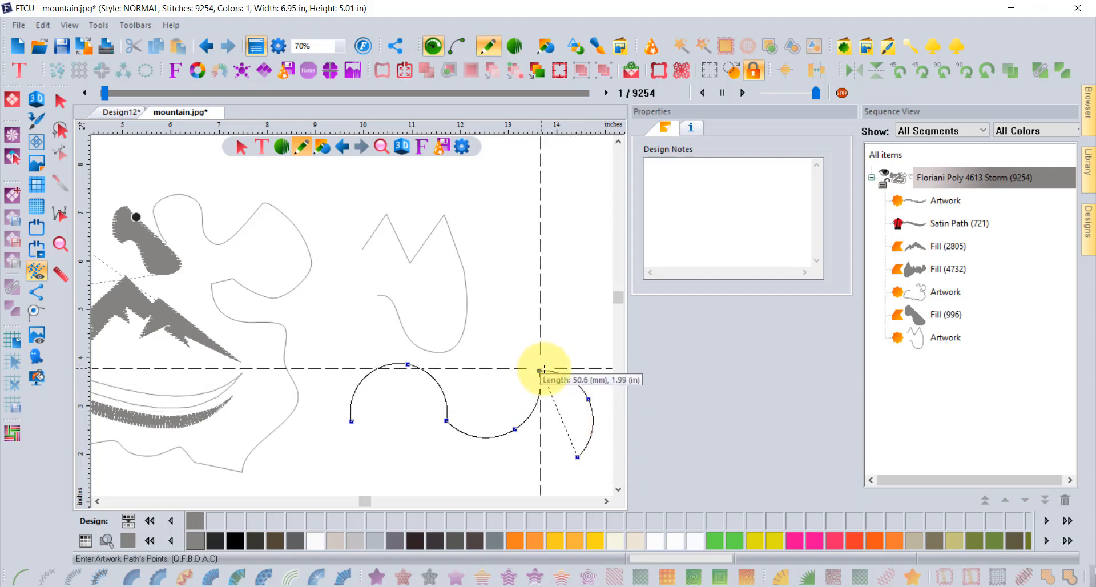
click(553, 439)
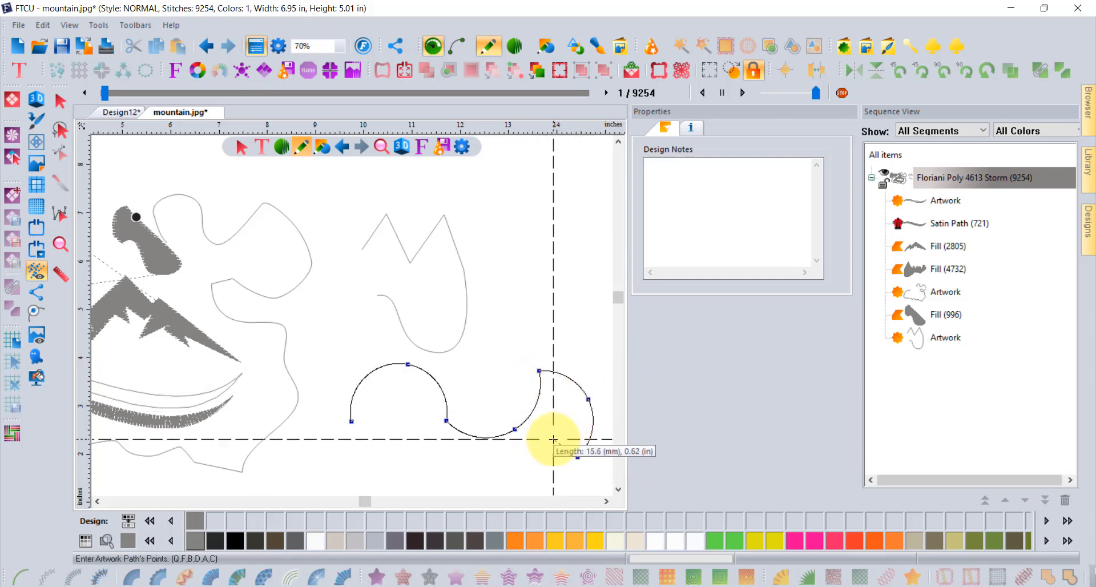
click(537, 470)
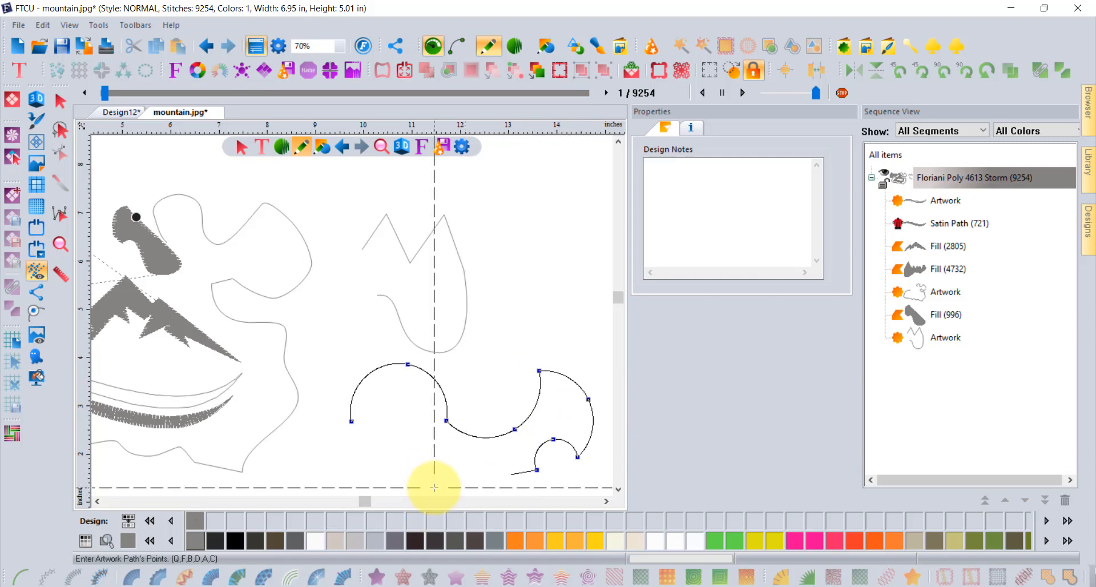
click(434, 487)
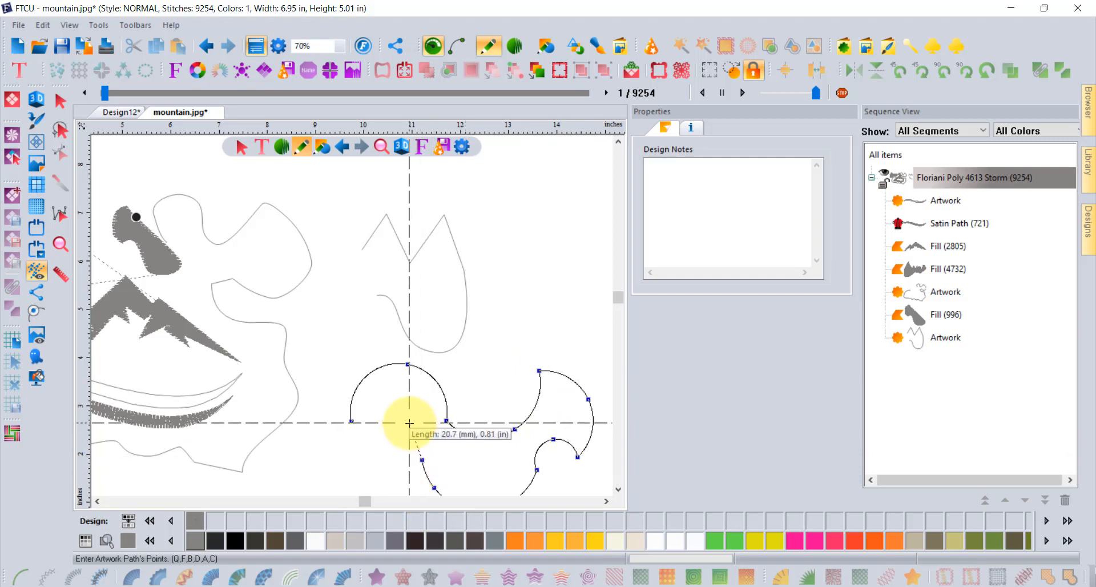
right_click(344, 378)
- With the Artwork tool in the smooth-curve mode that follows Arc, start a wavy path with three humps in the empty area above the mountain
scroll(533, 404, down, 2)
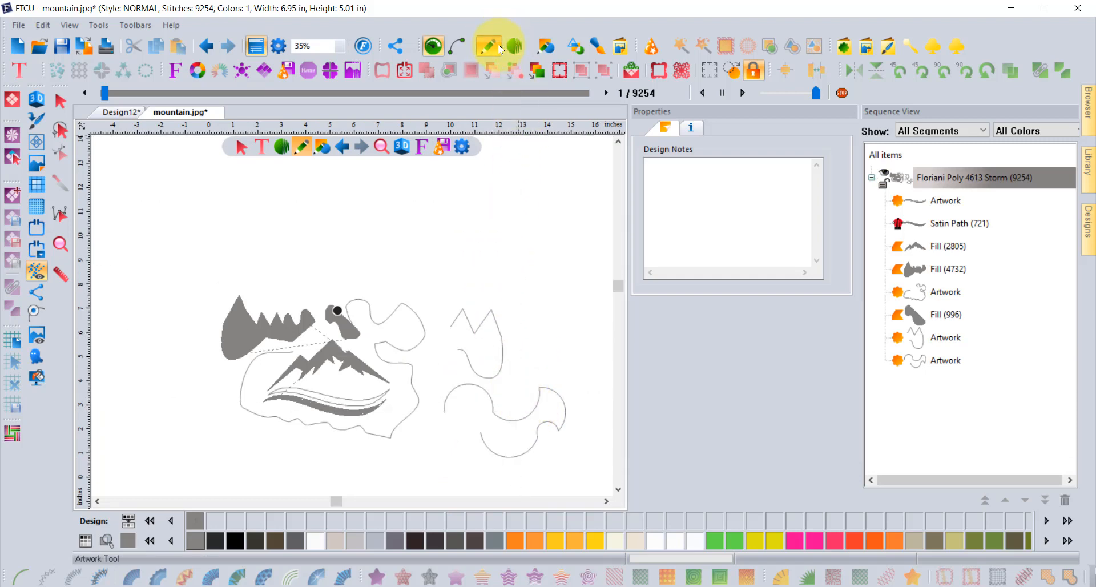
click(460, 46)
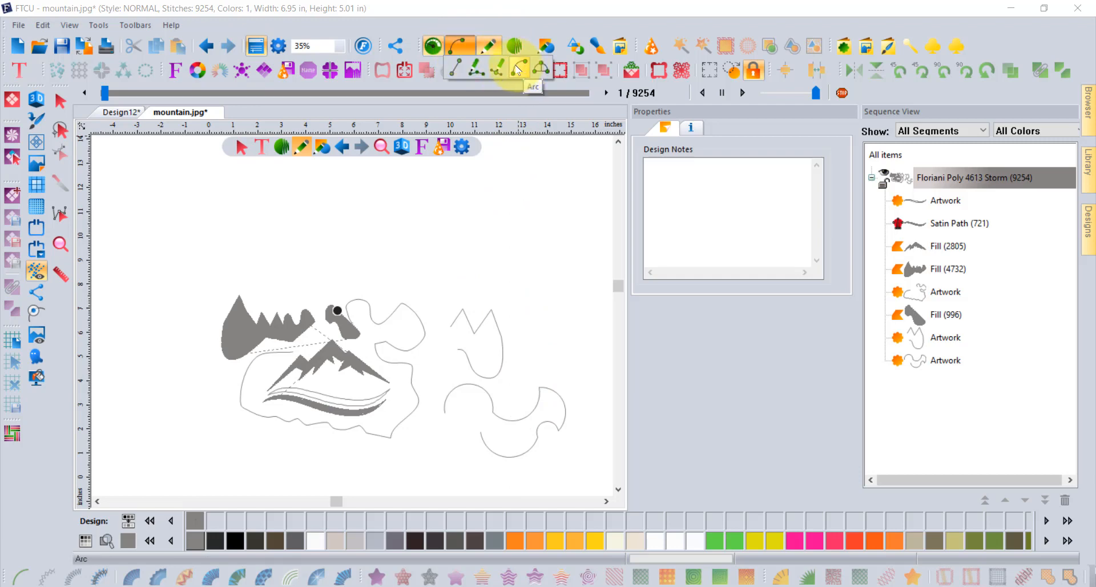
click(541, 71)
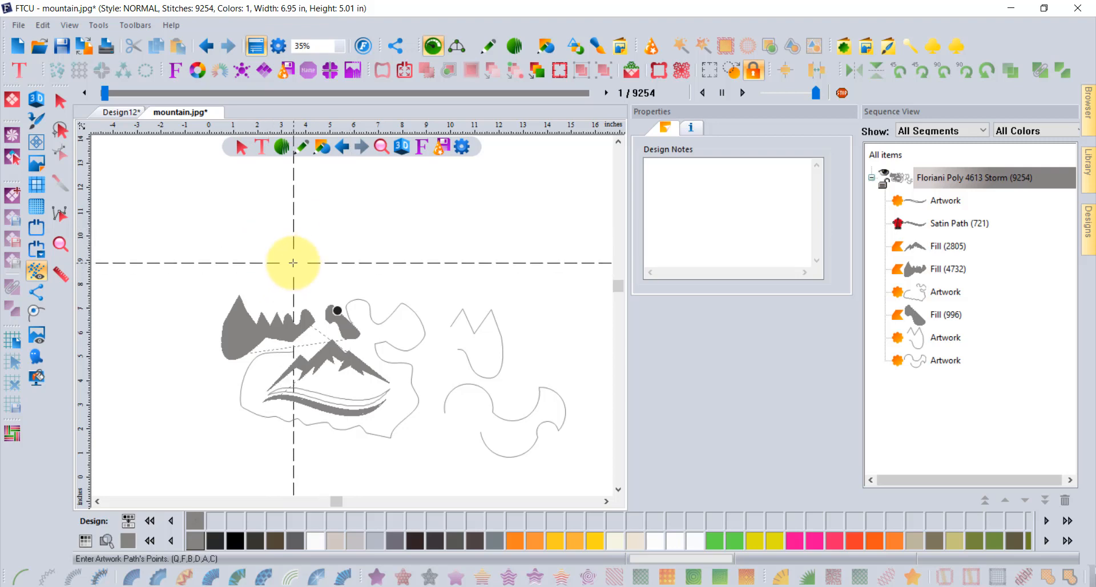
click(293, 263)
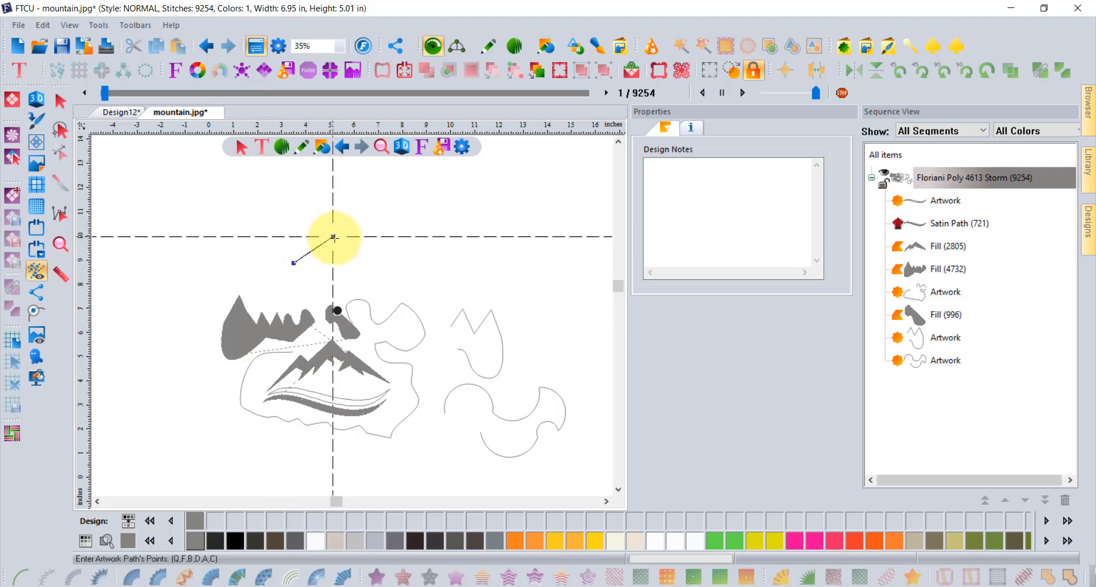
click(365, 270)
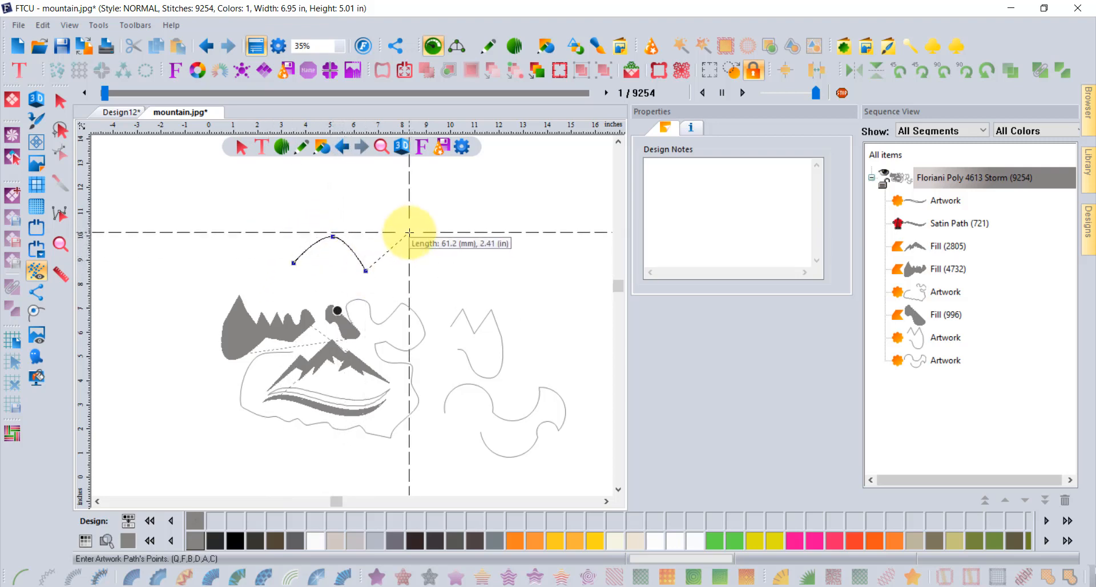
click(410, 232)
click(435, 272)
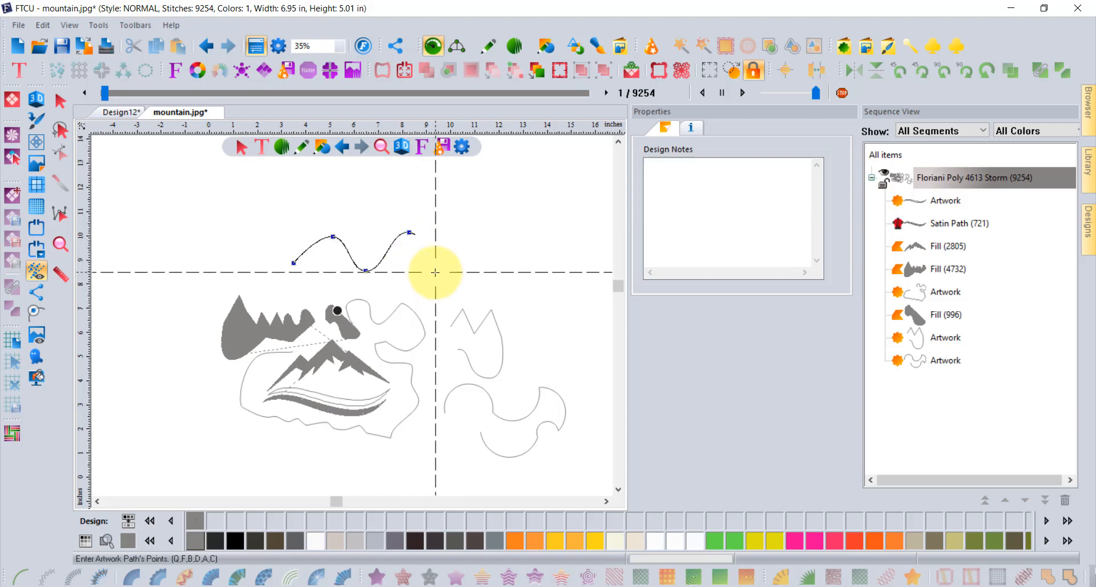
click(452, 231)
click(478, 276)
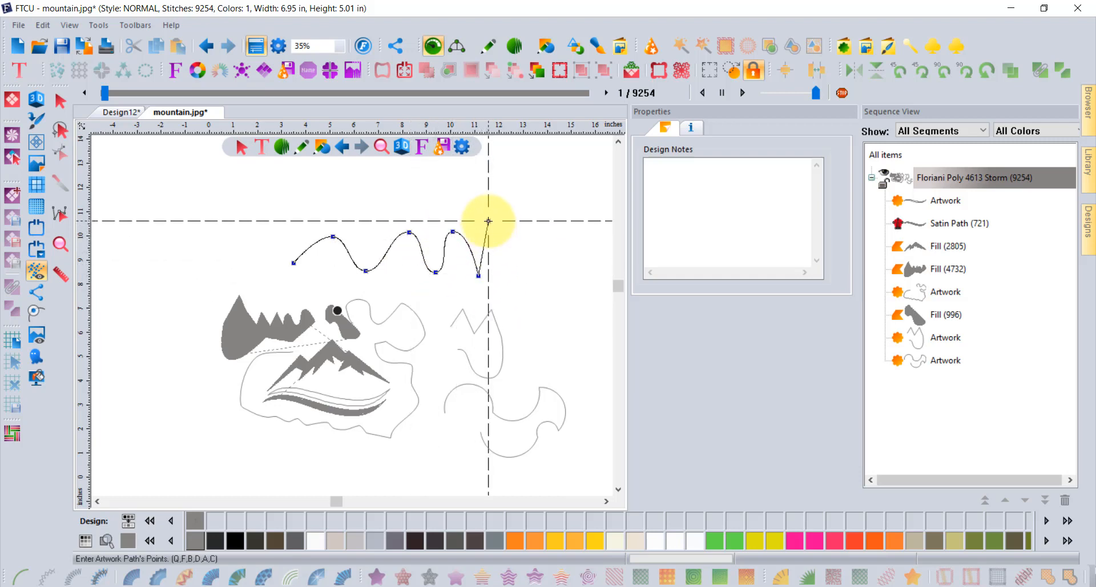
- Continue the wavy path with a sharp peak and one more hump, run its end down beside the Bezier path, and finish it
click(488, 221)
click(505, 257)
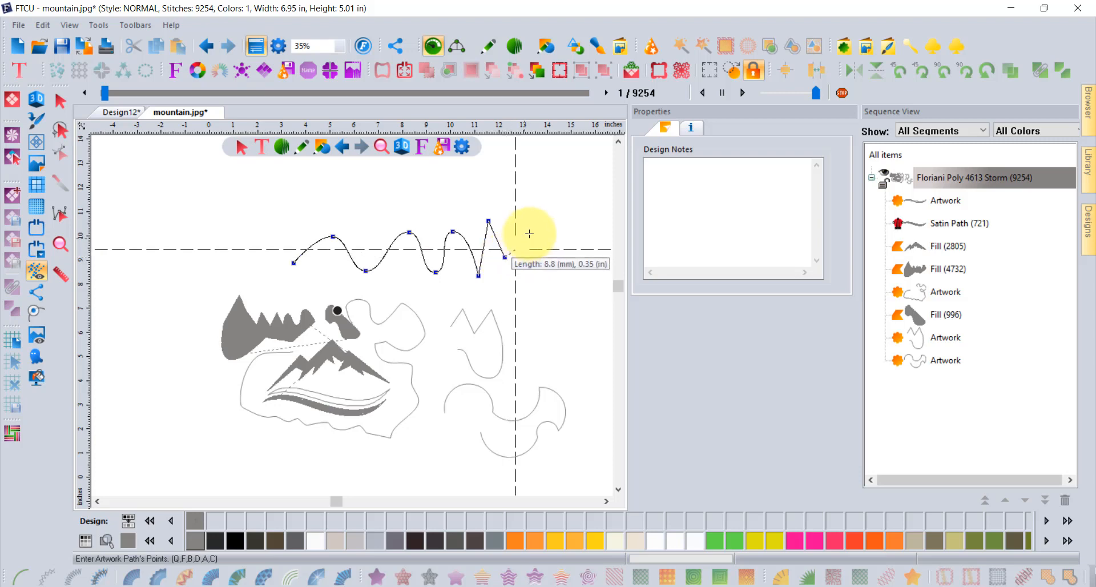
click(533, 229)
click(541, 270)
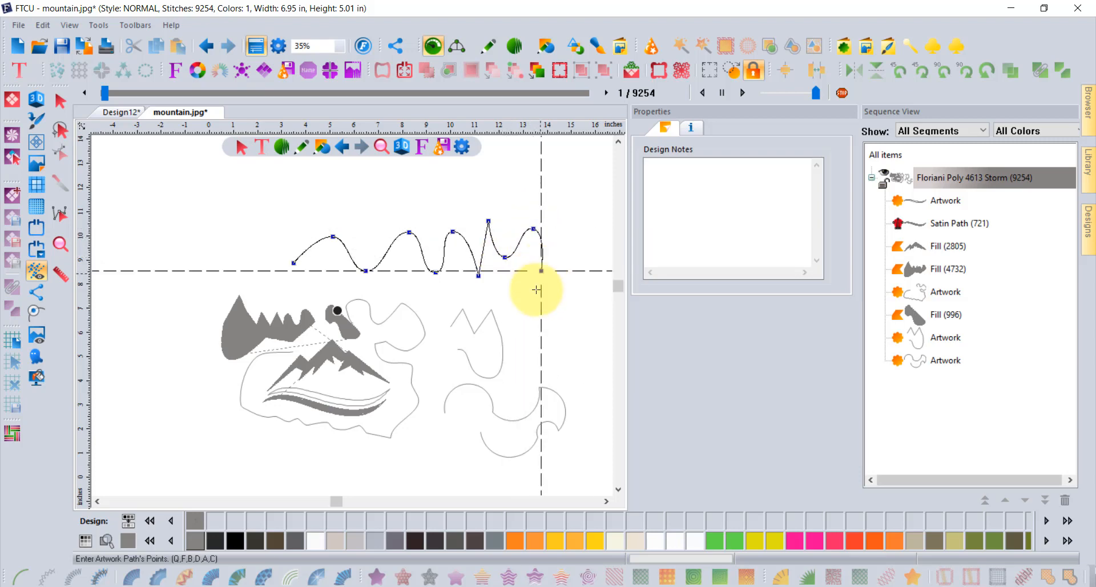
click(532, 322)
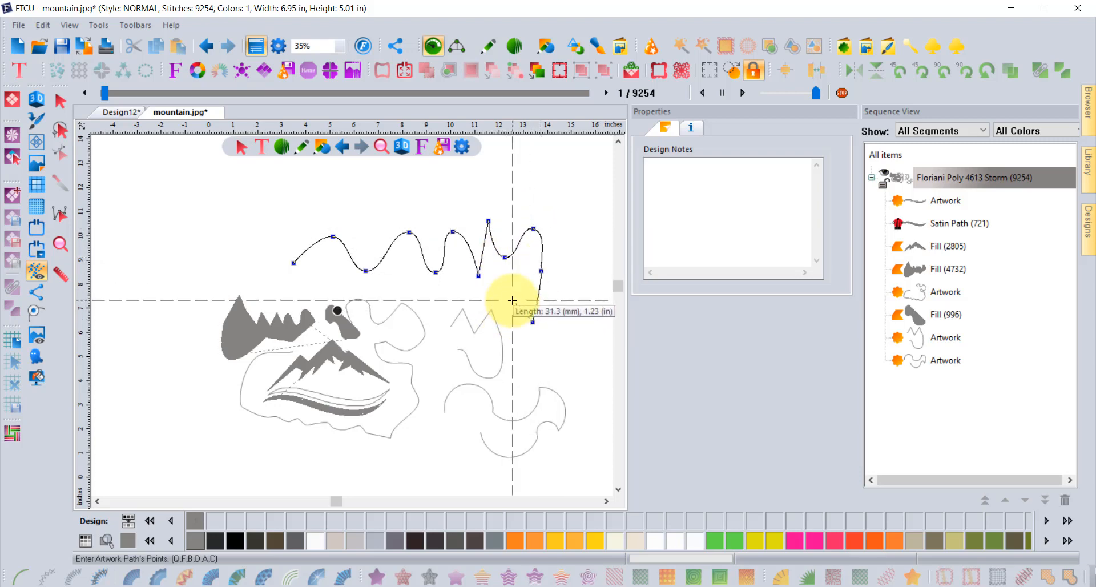
right_click(513, 300)
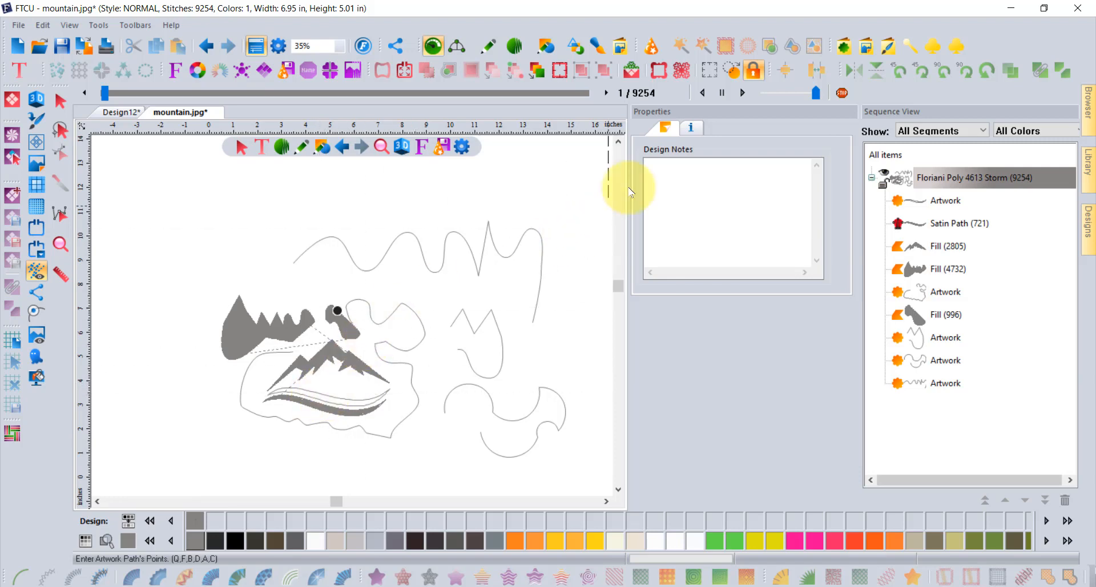
click(651, 46)
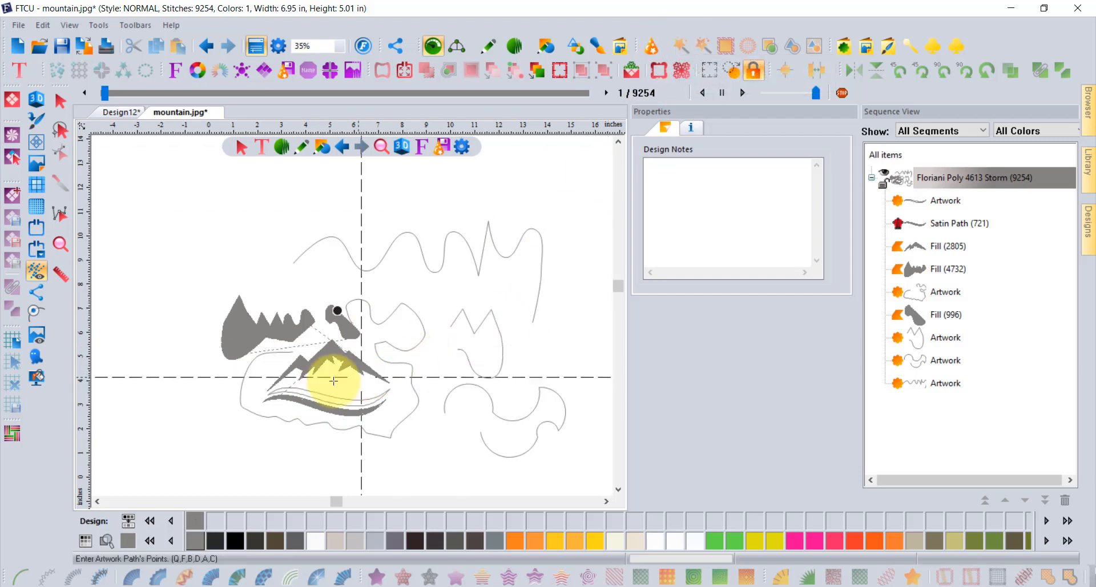
scroll(350, 415, up, 2)
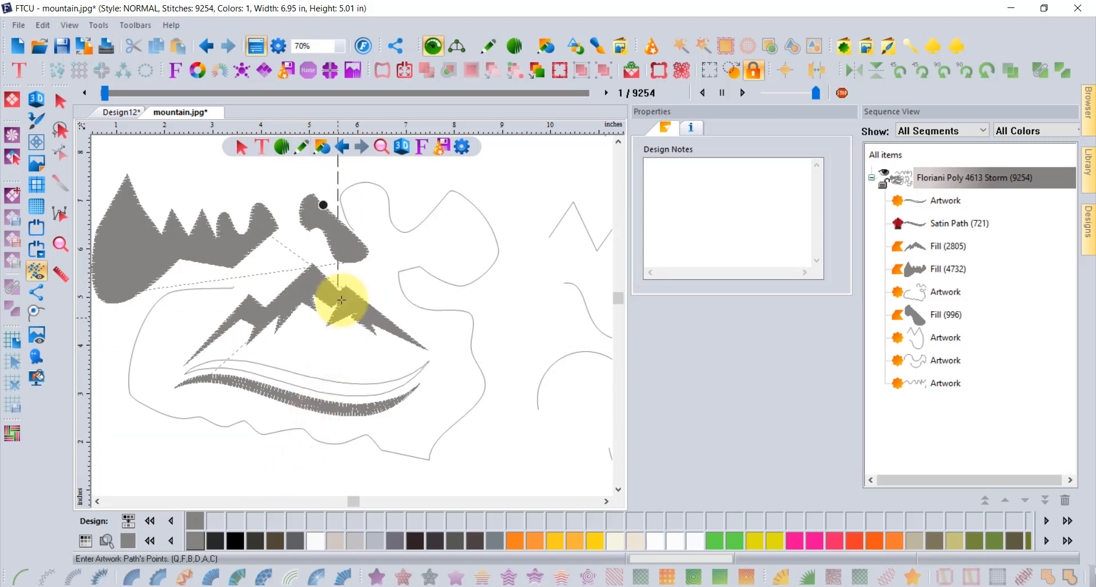
click(517, 48)
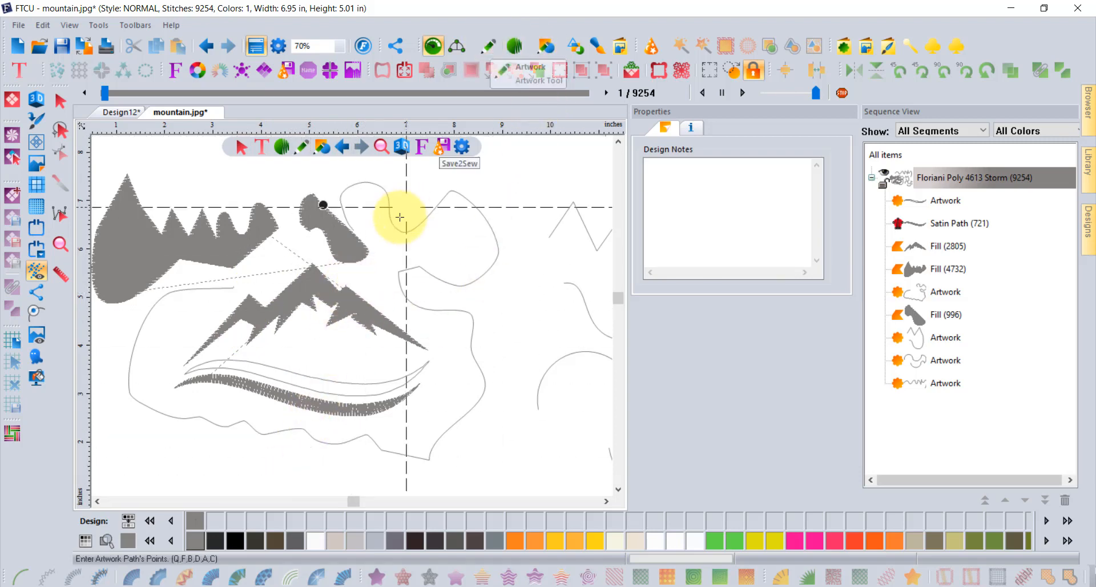